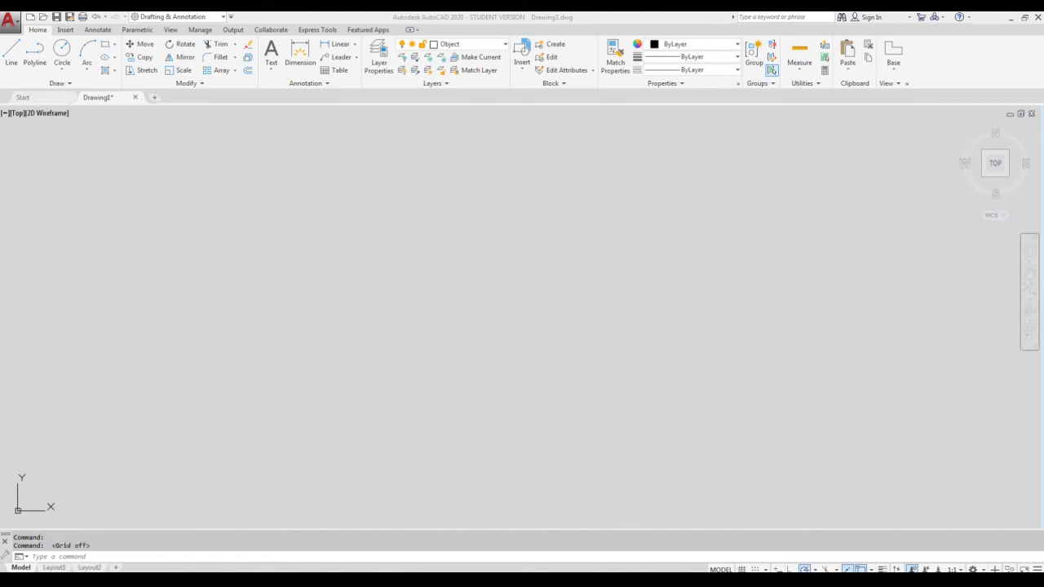
Open the Layer Properties Manager for Drawing3 and shift the palette slightly lower
key(alt)
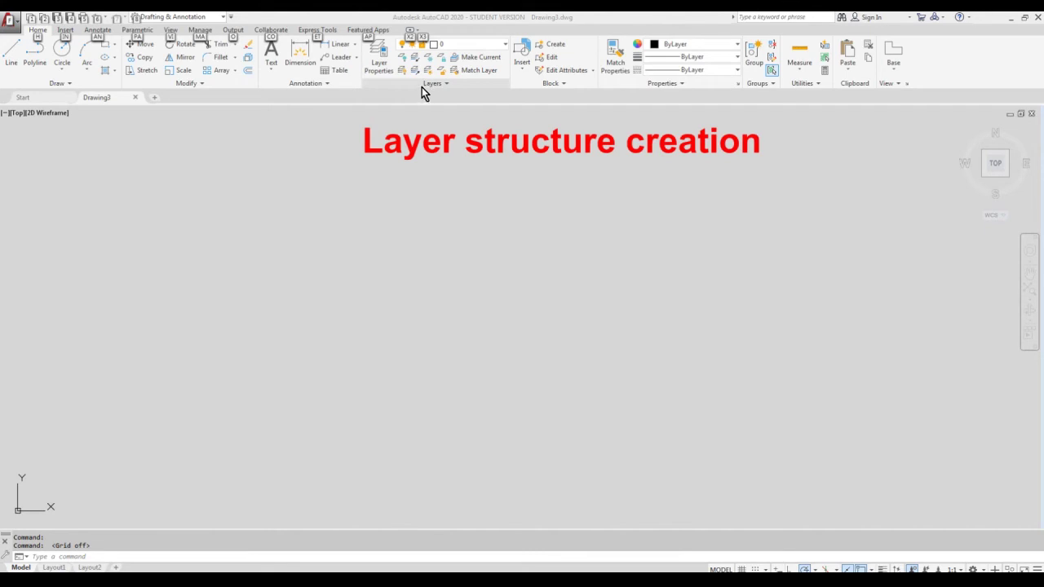
click(377, 51)
drag(174, 181, 175, 199)
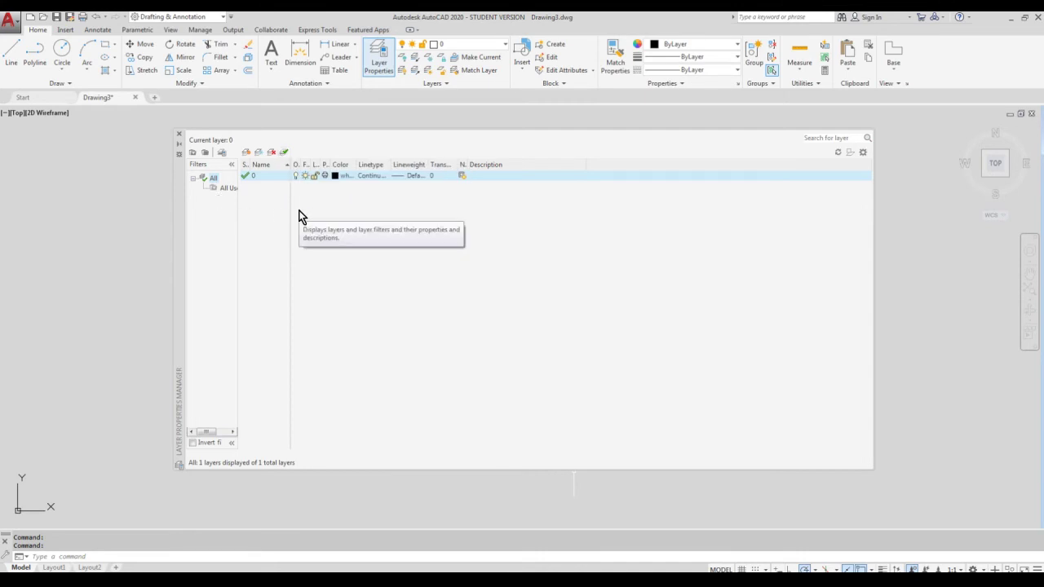
Create four new layers, Layer1 through Layer4, and confirm the last layer's name
click(246, 153)
click(246, 152)
click(247, 152)
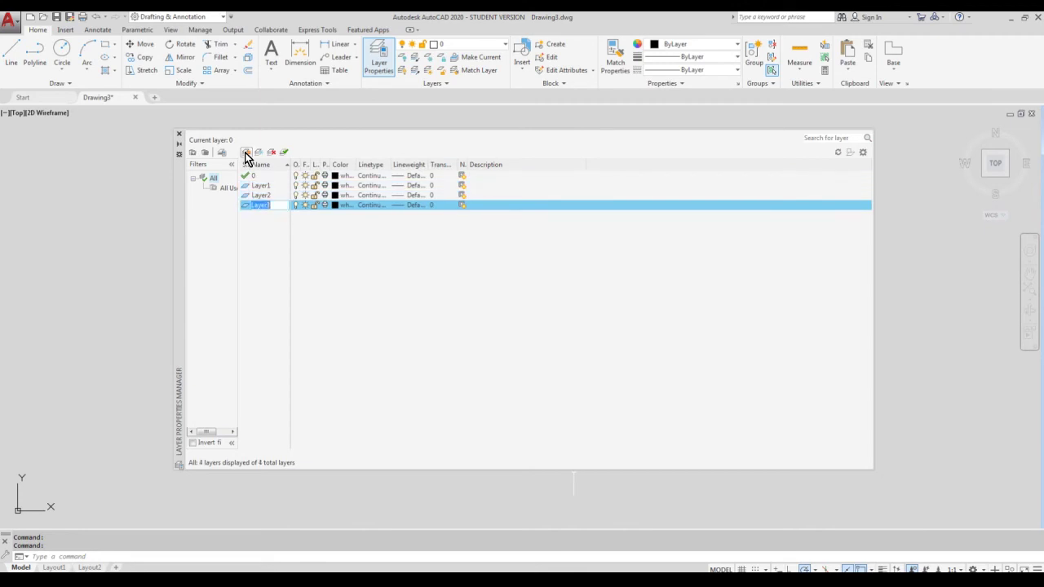
click(246, 153)
key(Return)
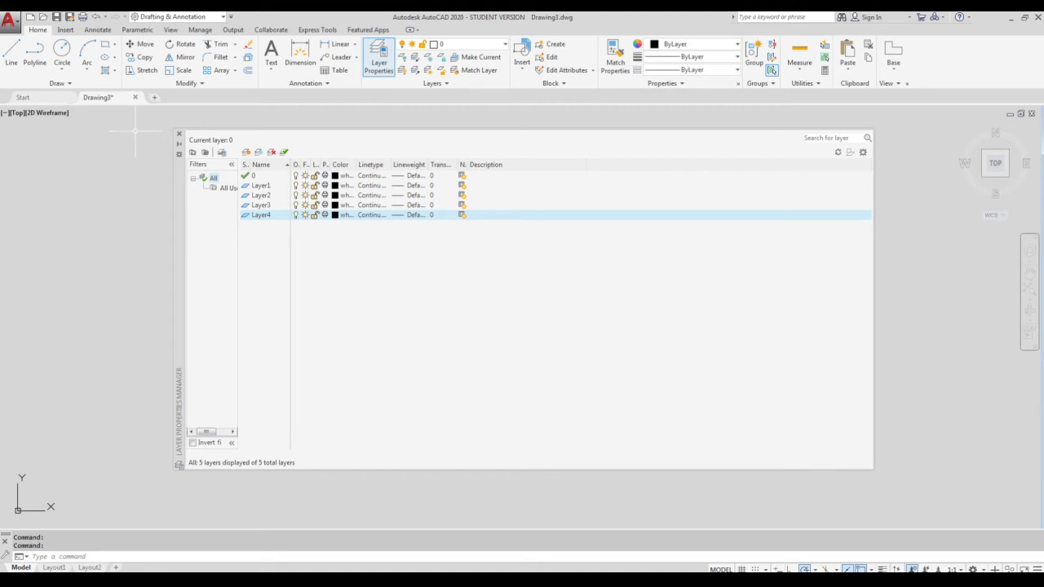
Rename Layer1 to Circles
click(258, 186)
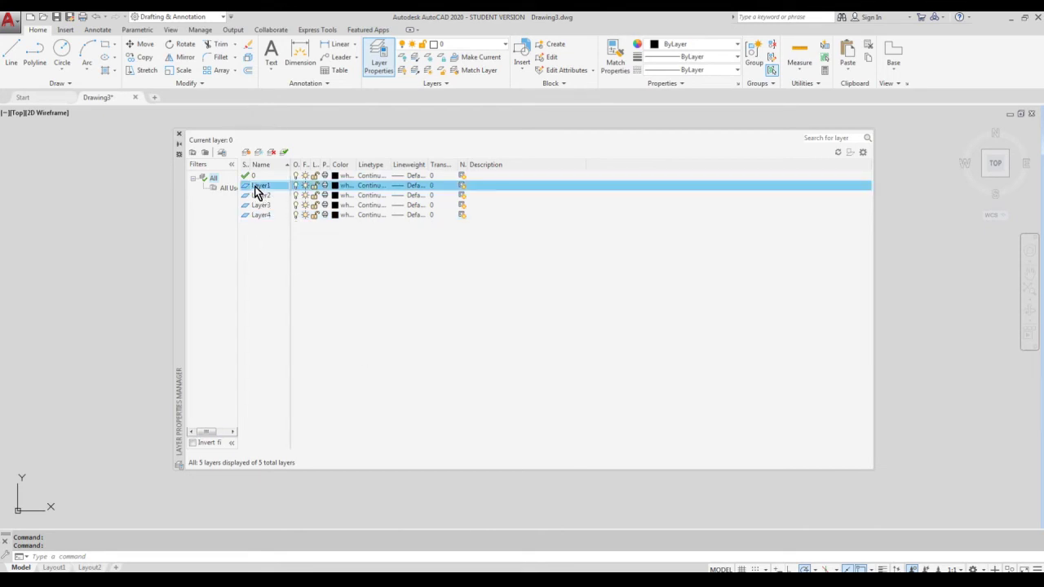
right_click(259, 192)
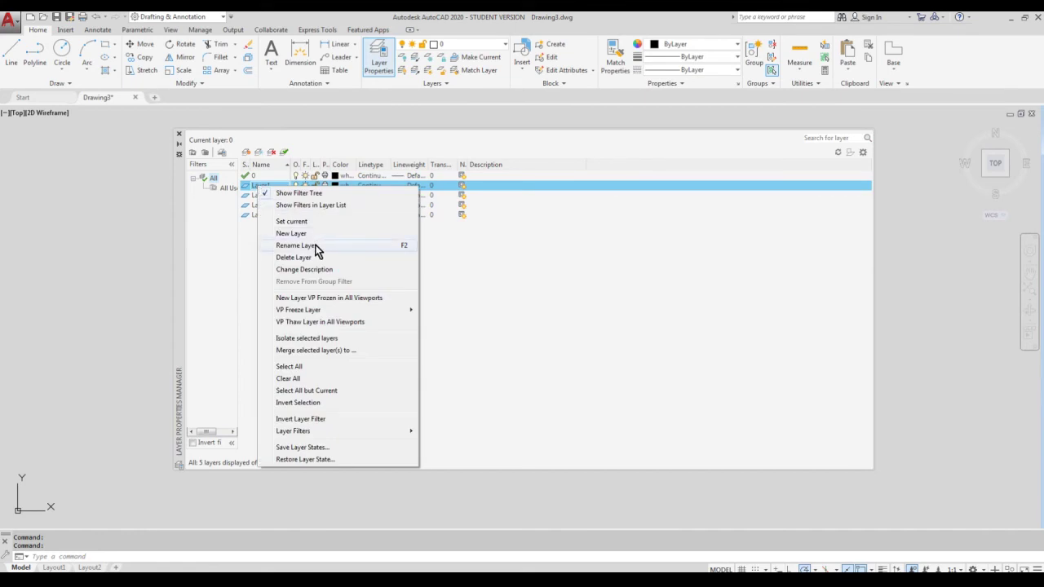
click(209, 219)
click(263, 186)
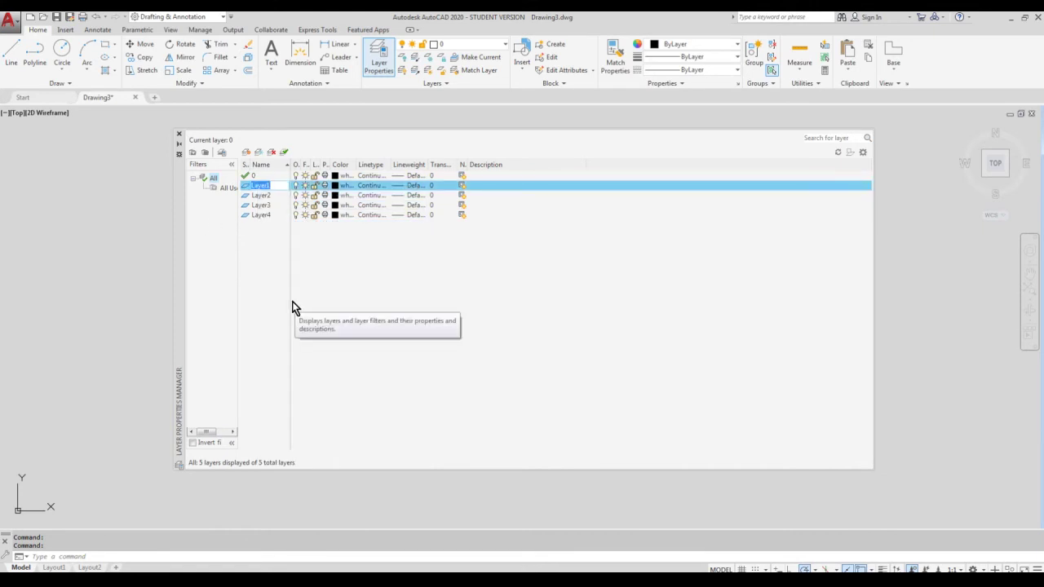
click(245, 187)
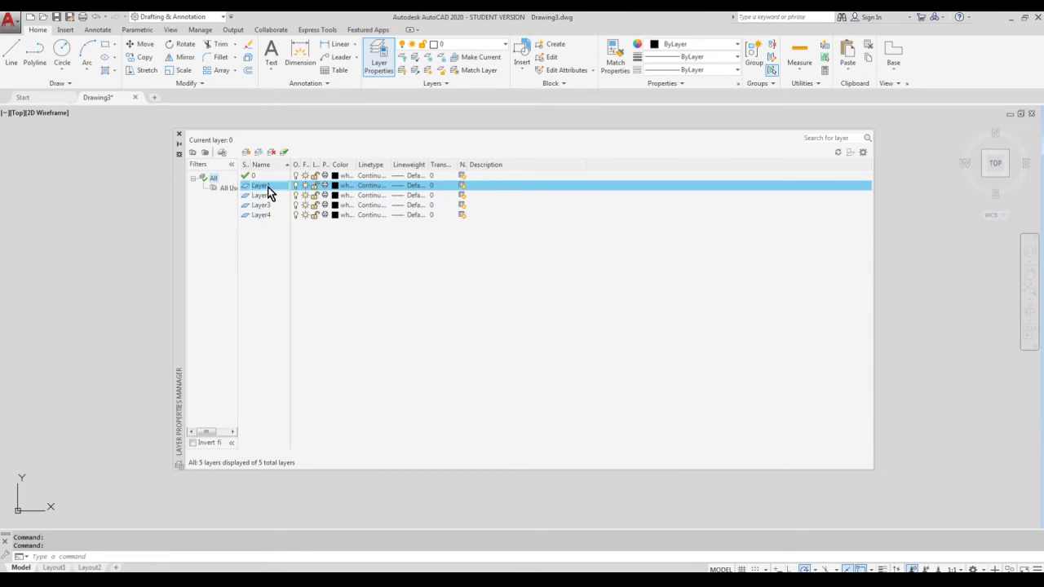
click(267, 193)
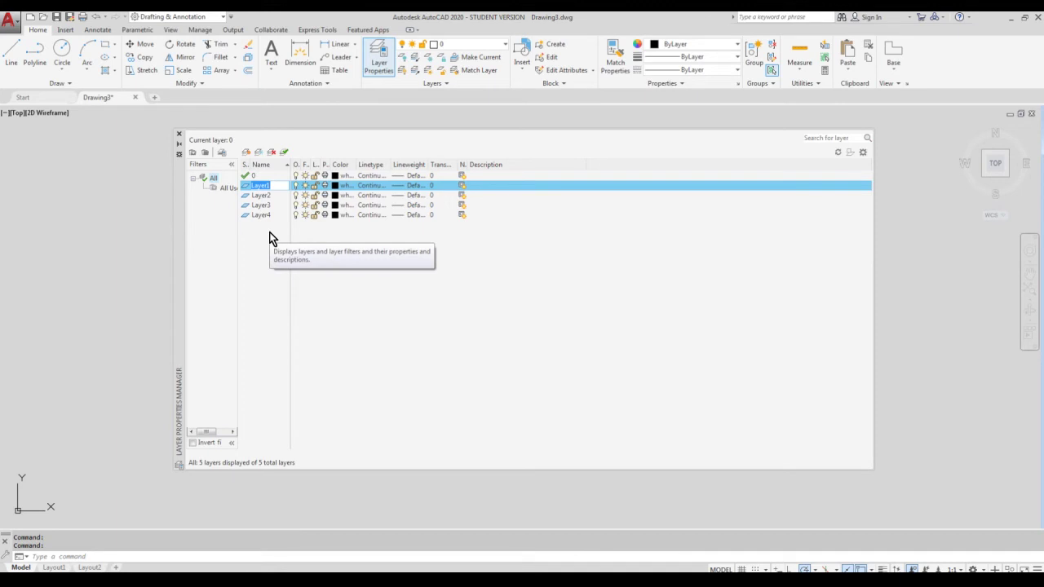
text(Circles)
click(262, 198)
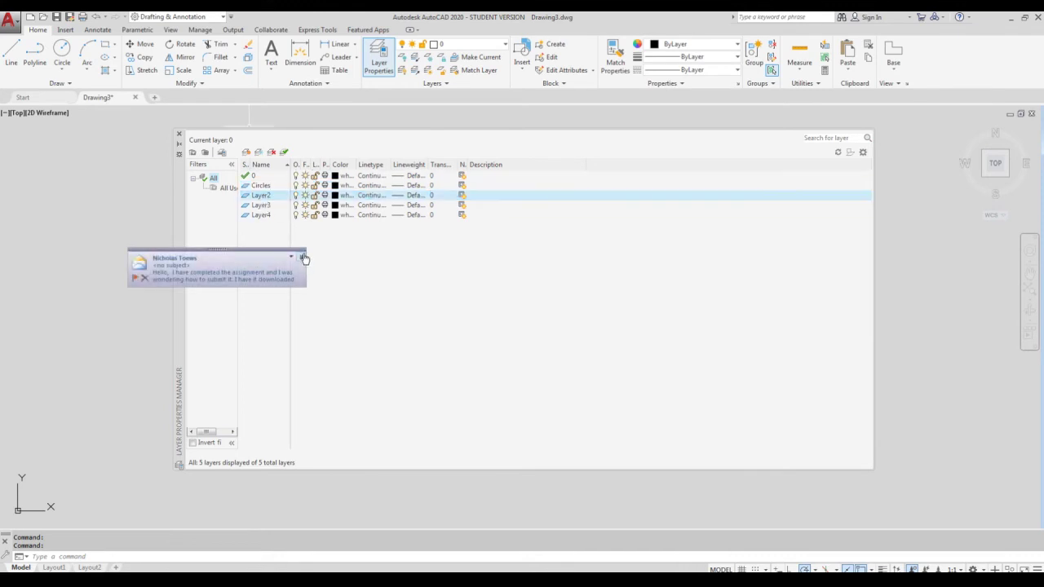
Rename Layer2, Layer3 and Layer4 to Rectangle, Lines and Misc
click(303, 257)
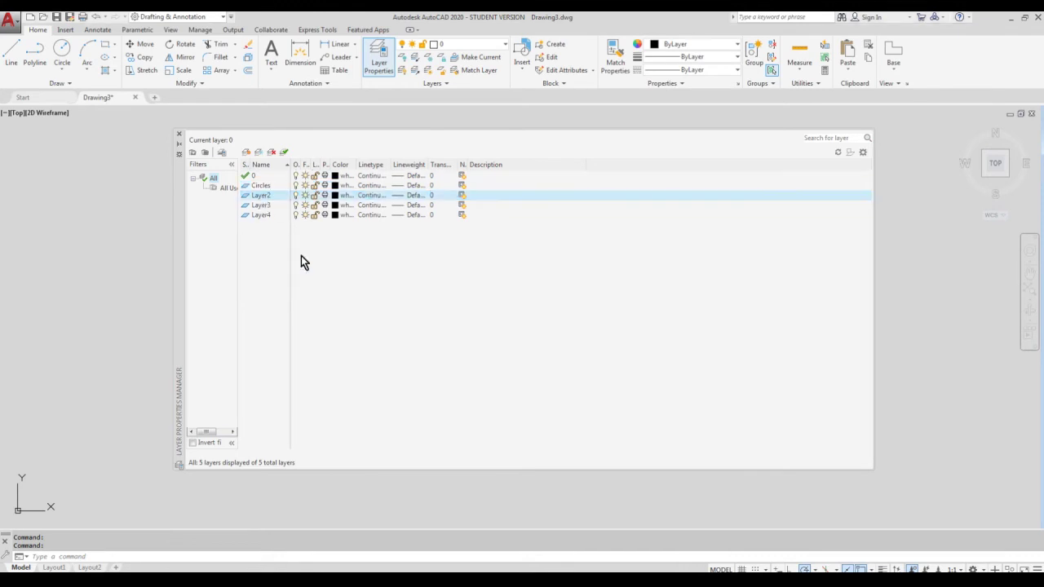
click(261, 197)
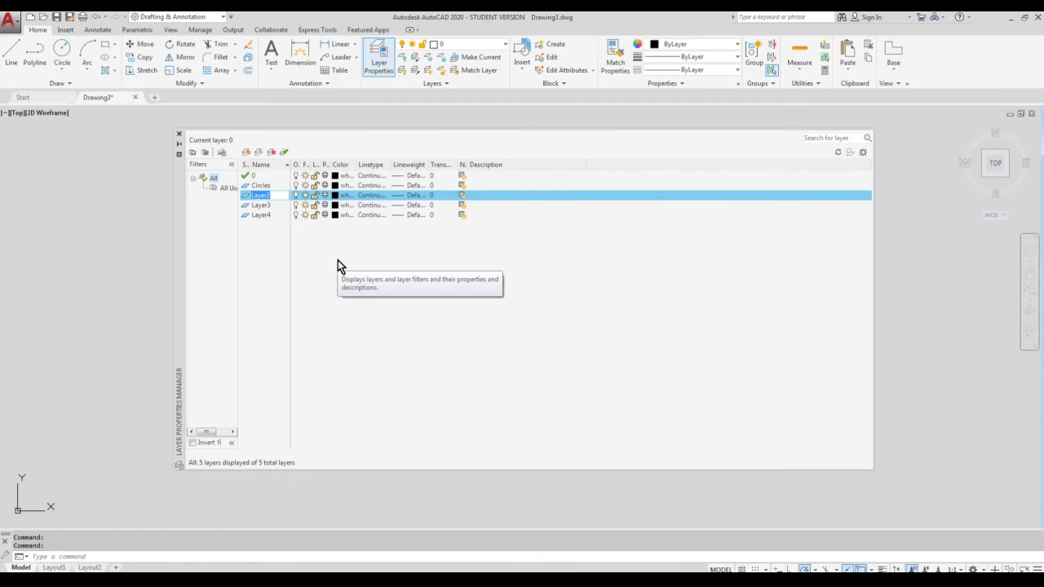
text(Rectangle)
click(267, 206)
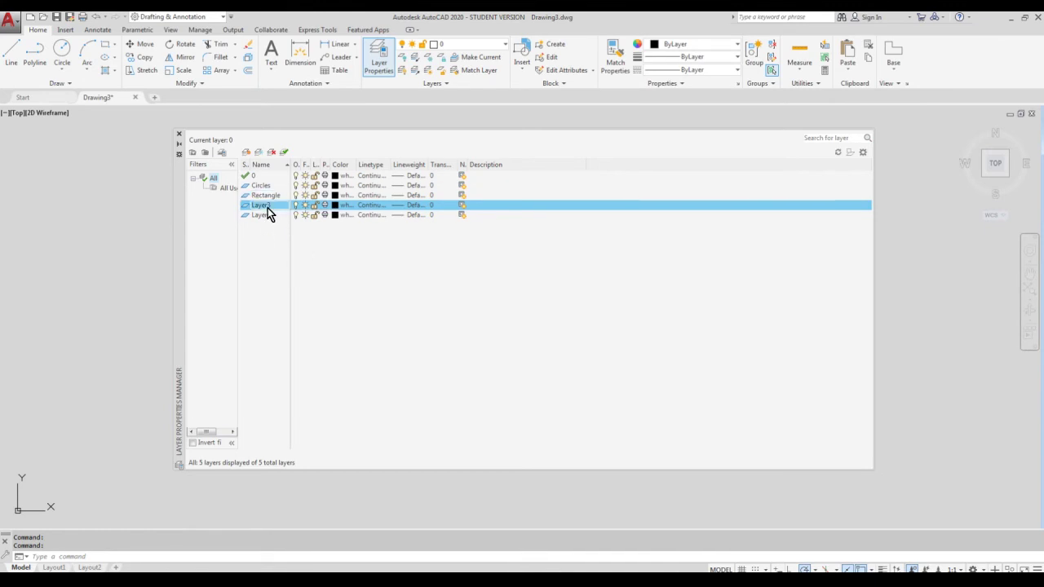
click(265, 208)
text(Lines)
click(258, 215)
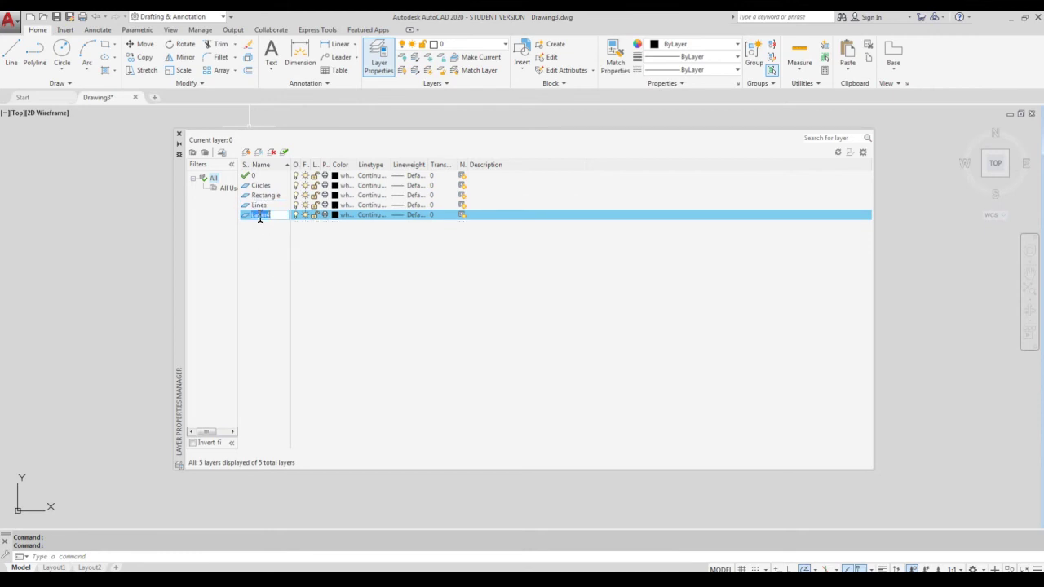
text(Misc)
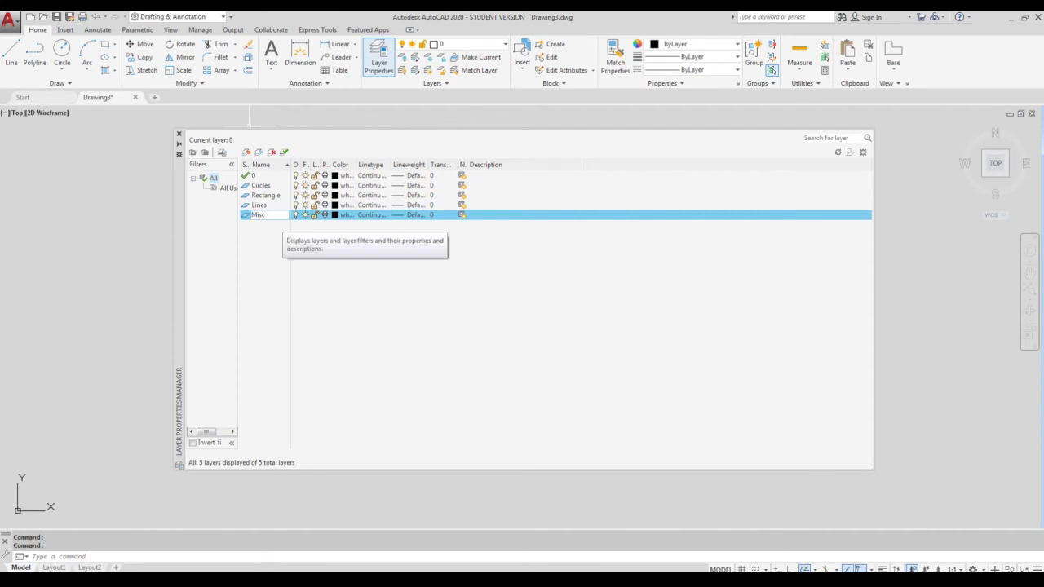
key(Return)
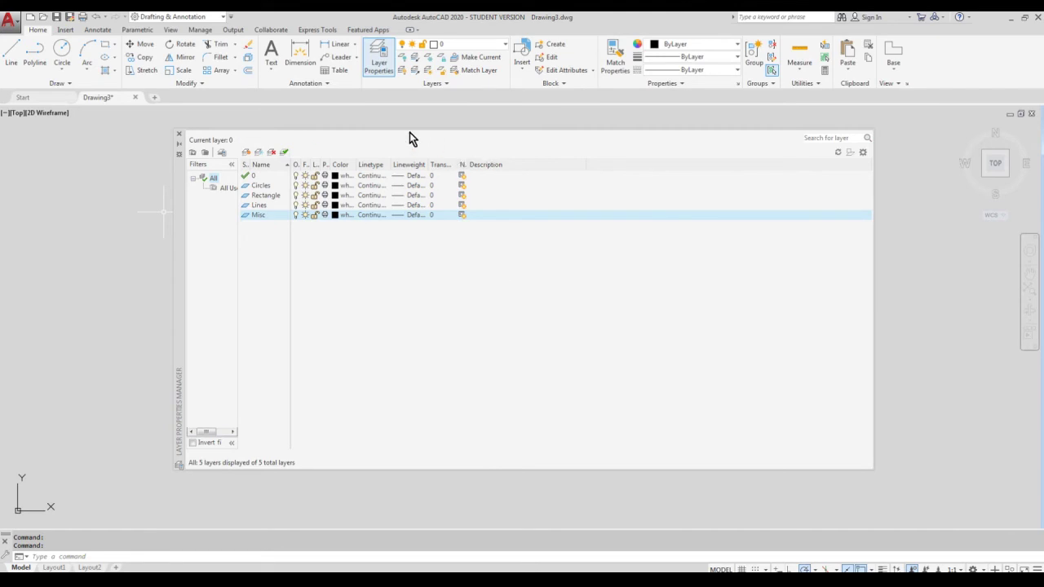
Sort the layers by Name, descending then ascending: 0, Circles, Lines, Misc, Rectangle
click(261, 166)
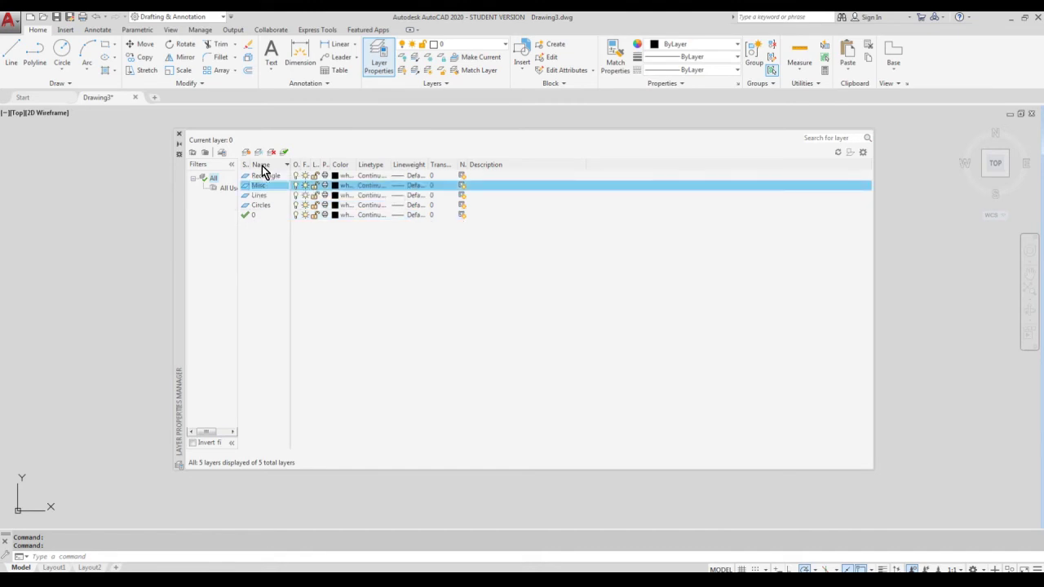
click(261, 166)
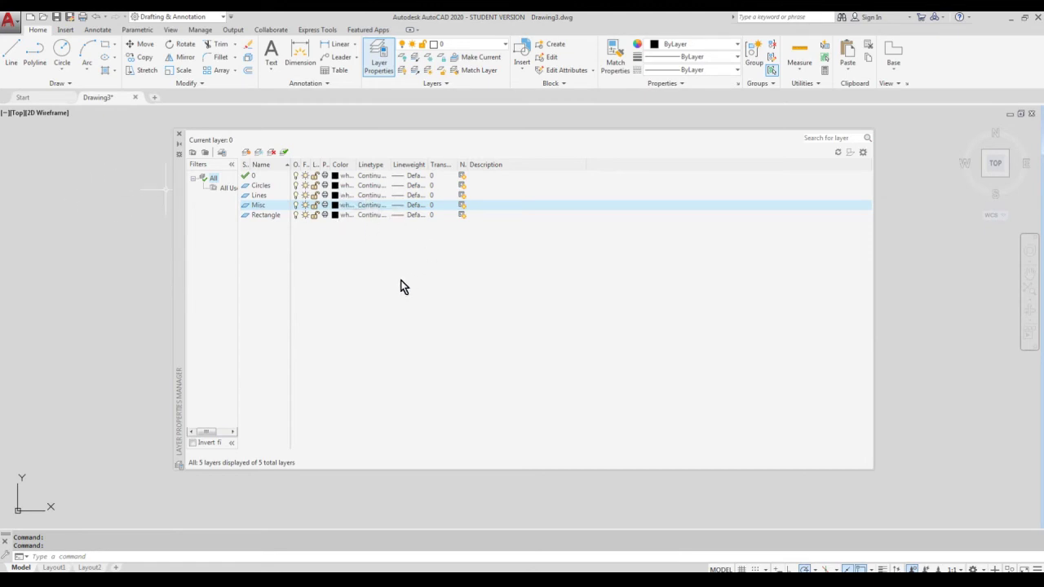
Bring up the Circles layer's Select Color dialog, browse True Color and Color Books, then return to Index Color
click(335, 186)
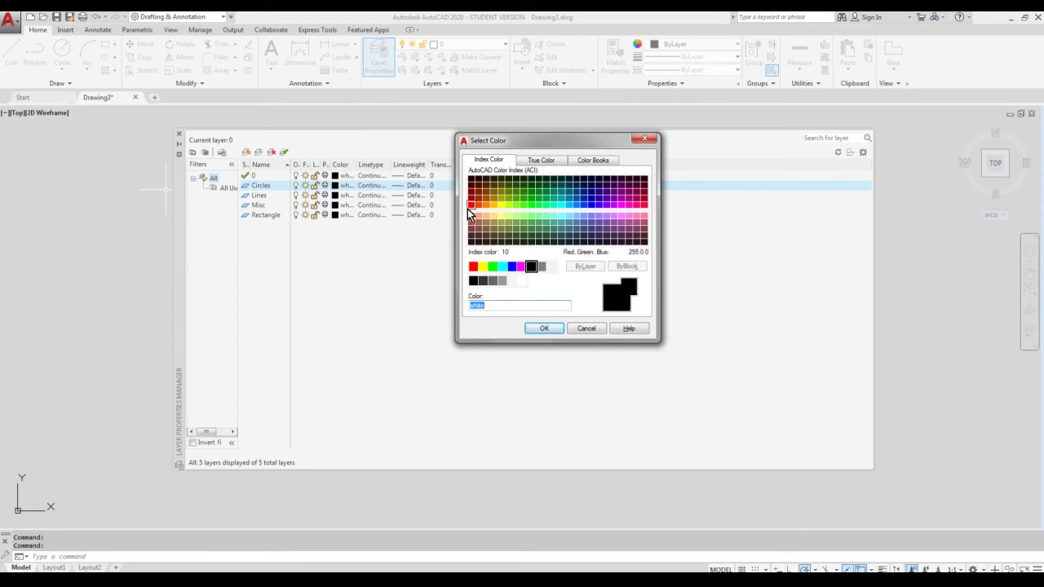
drag(557, 137, 494, 144)
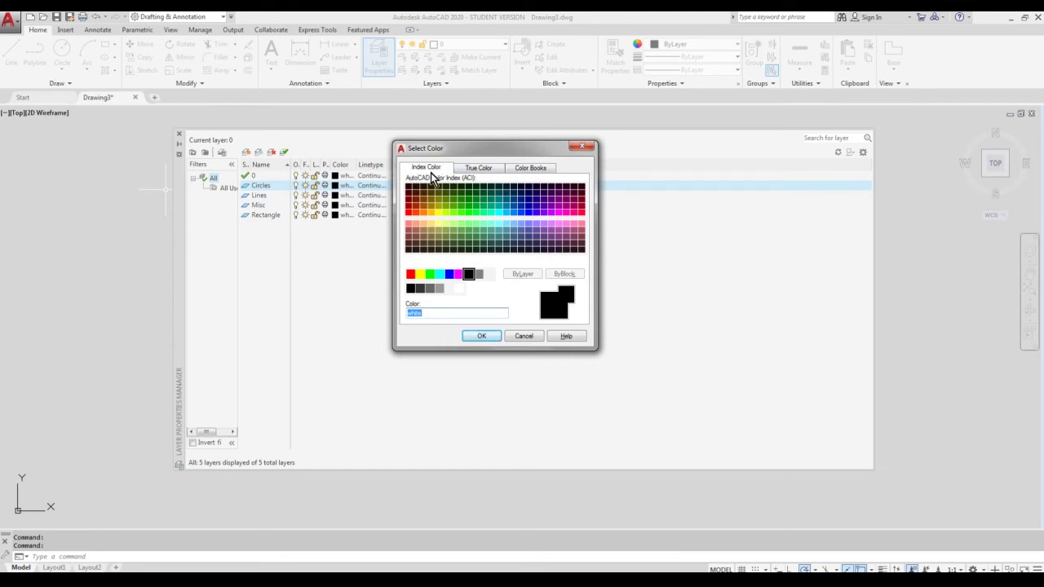
click(486, 173)
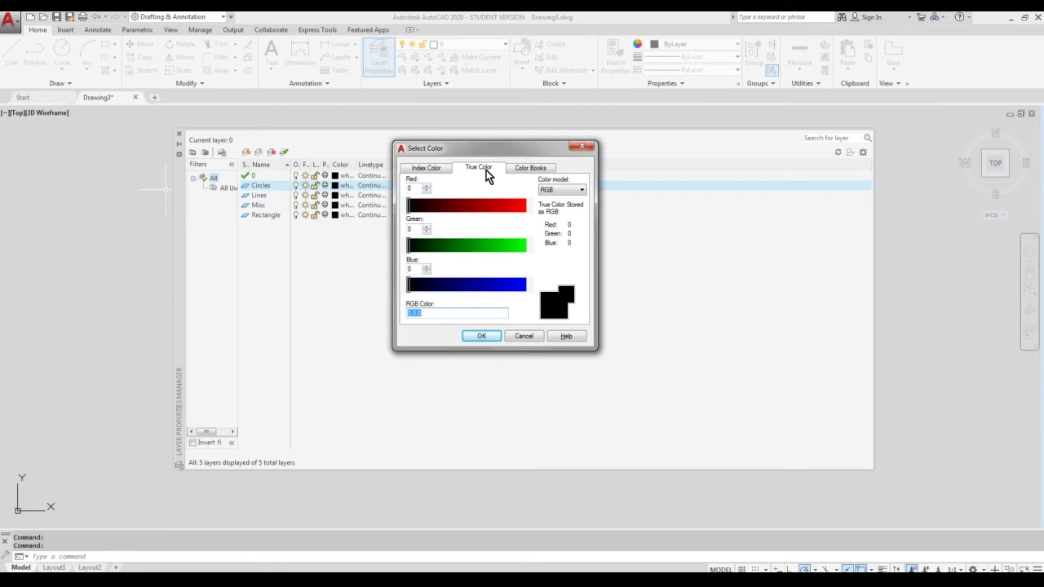
click(533, 169)
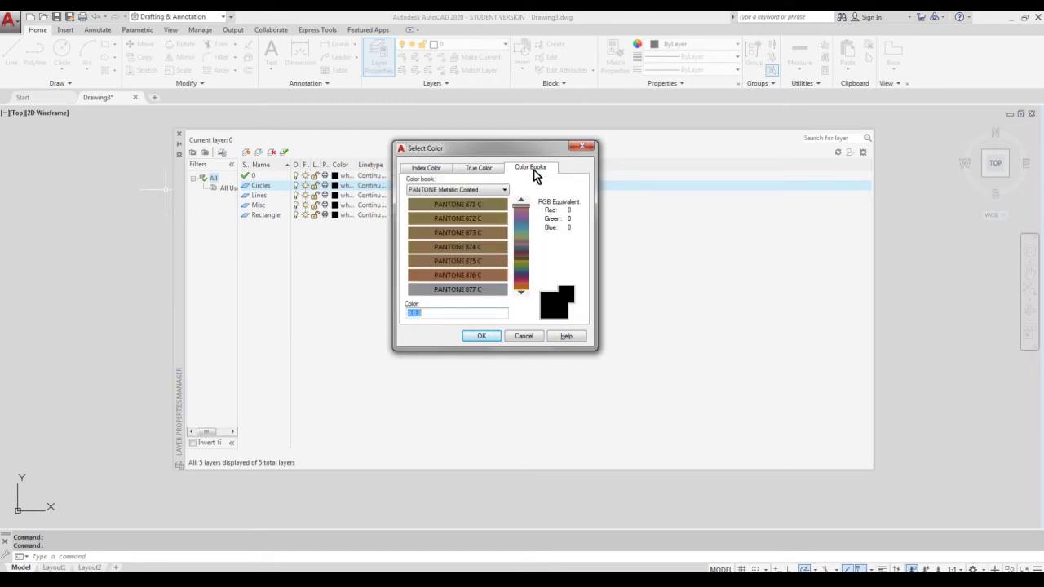
click(478, 190)
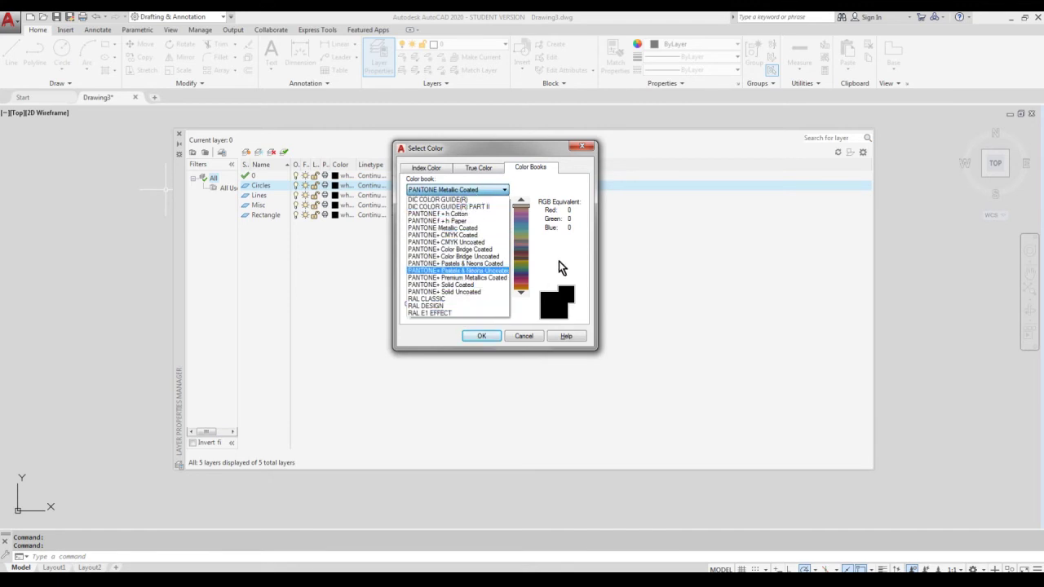
click(423, 173)
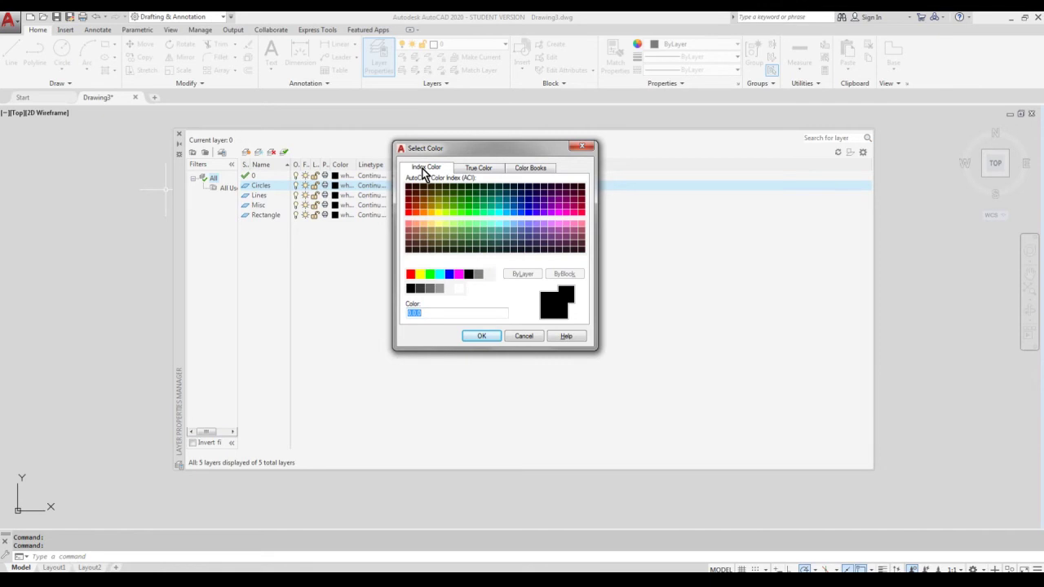
drag(455, 149, 598, 144)
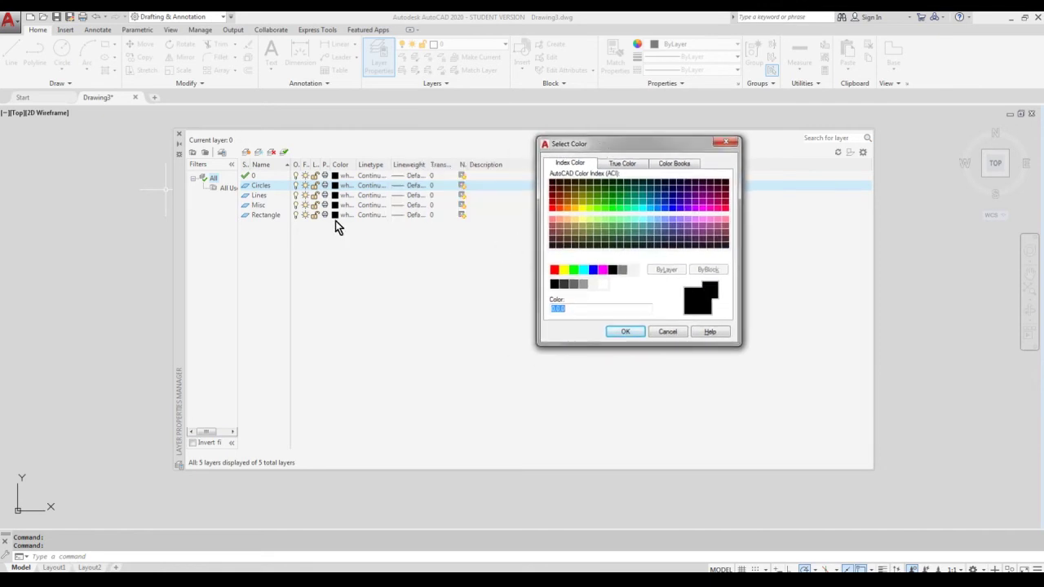
Colour the Circles layer red and the Lines layer yellow
click(555, 273)
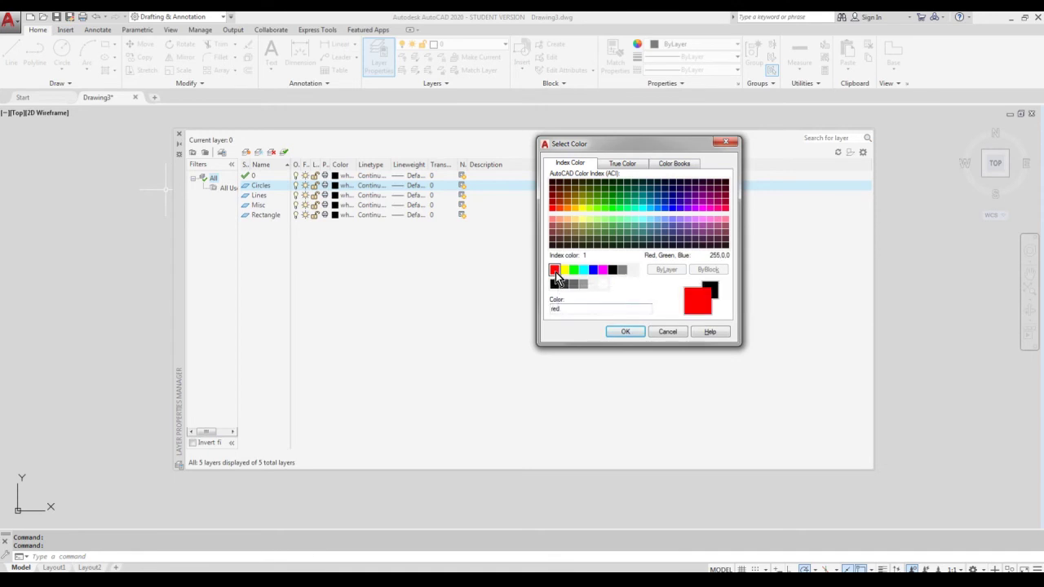
click(623, 332)
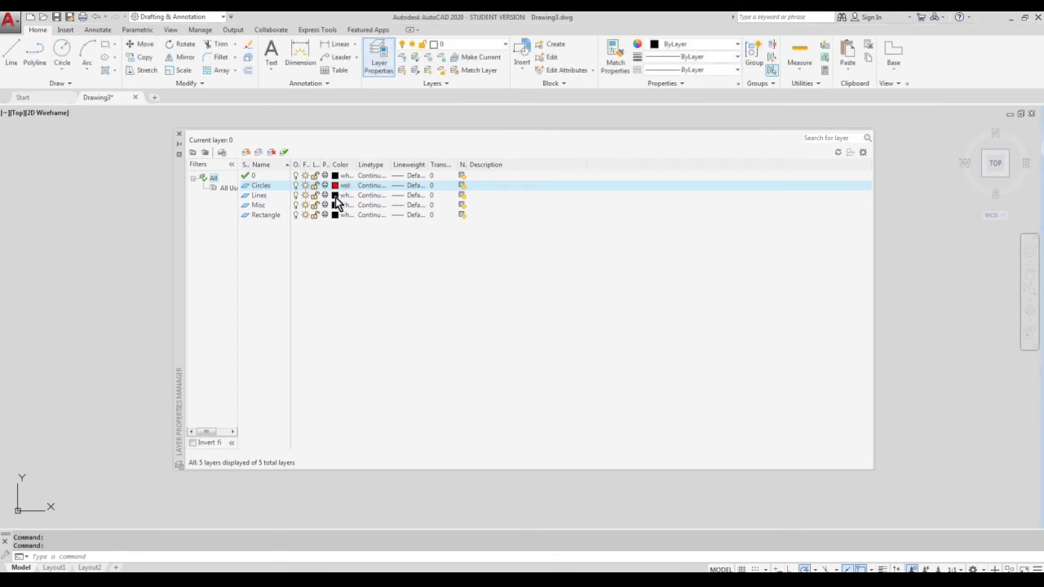
click(334, 196)
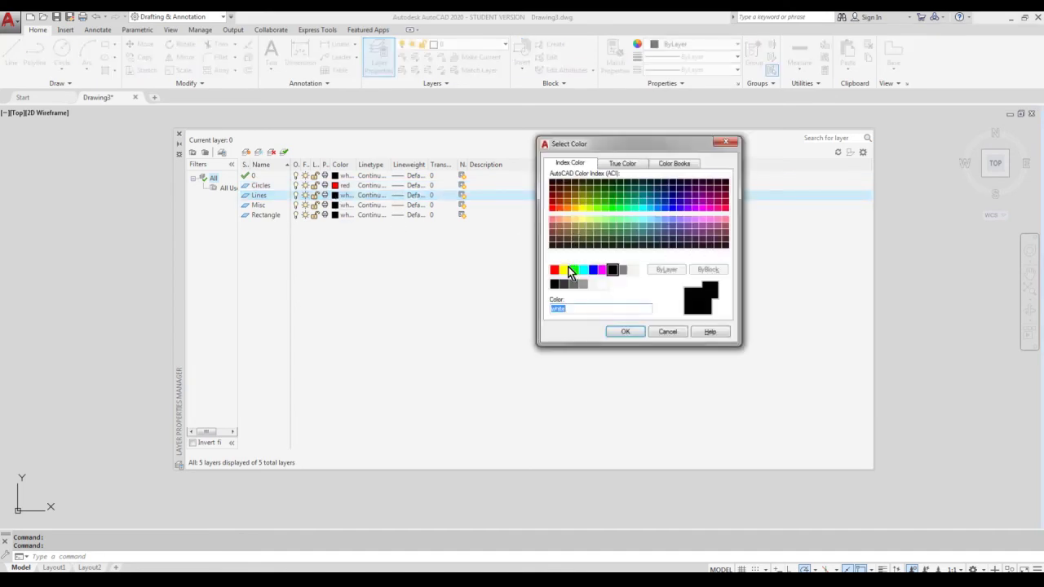
click(563, 272)
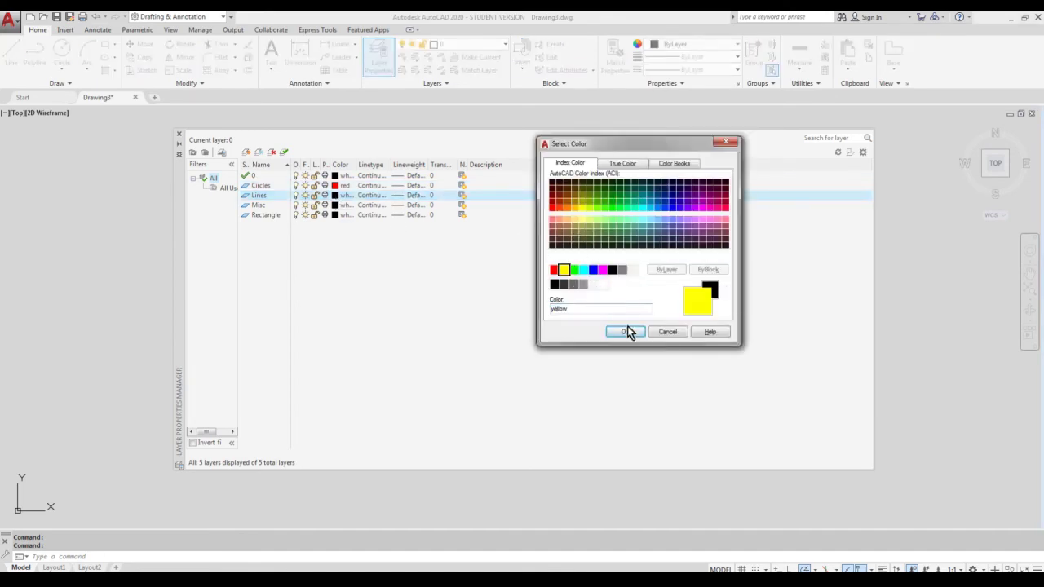
click(625, 332)
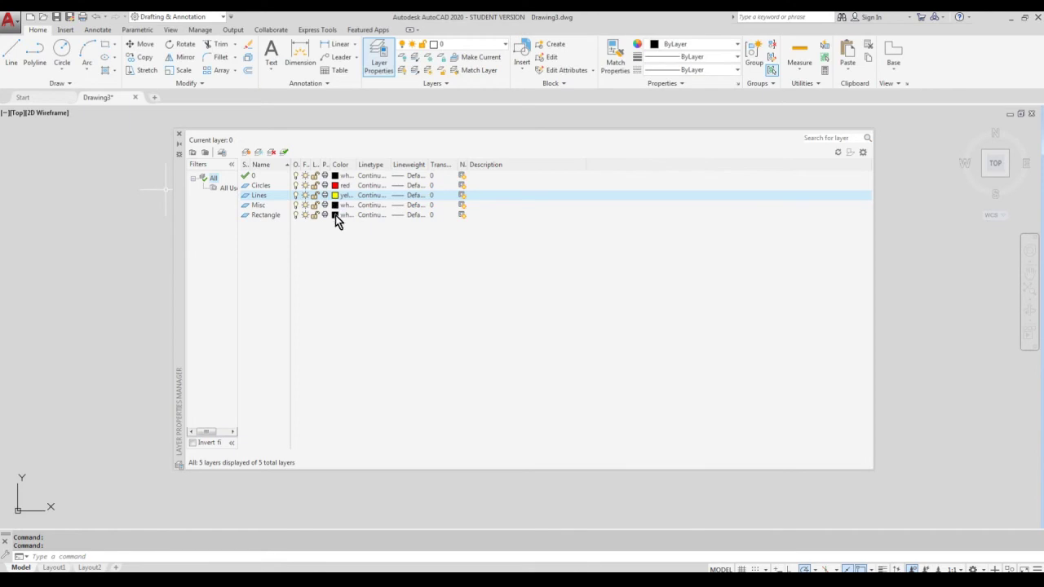
Colour the Rectangle layer green and the Misc layer colour 110
click(335, 215)
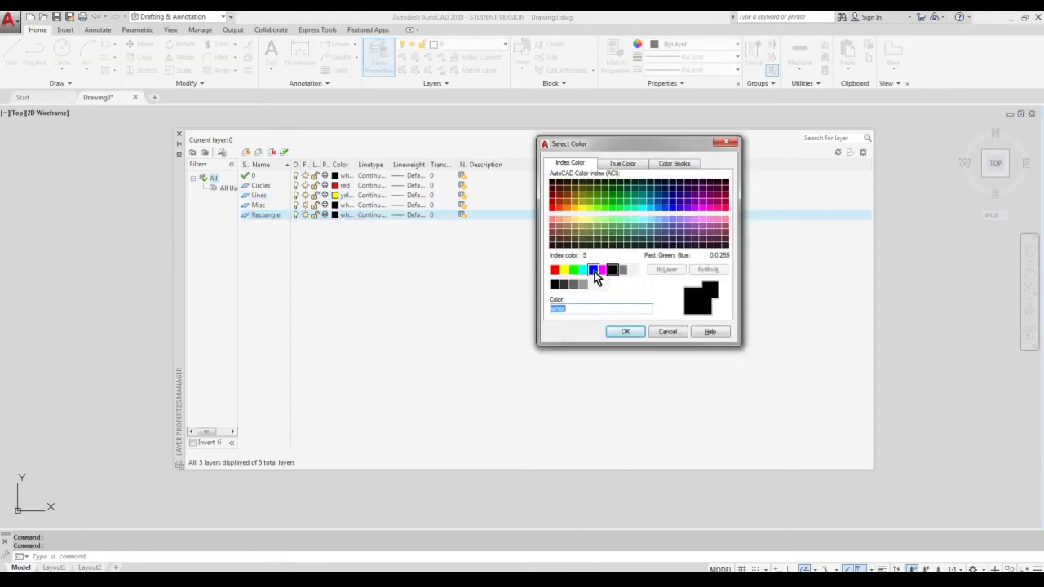
click(574, 270)
click(626, 332)
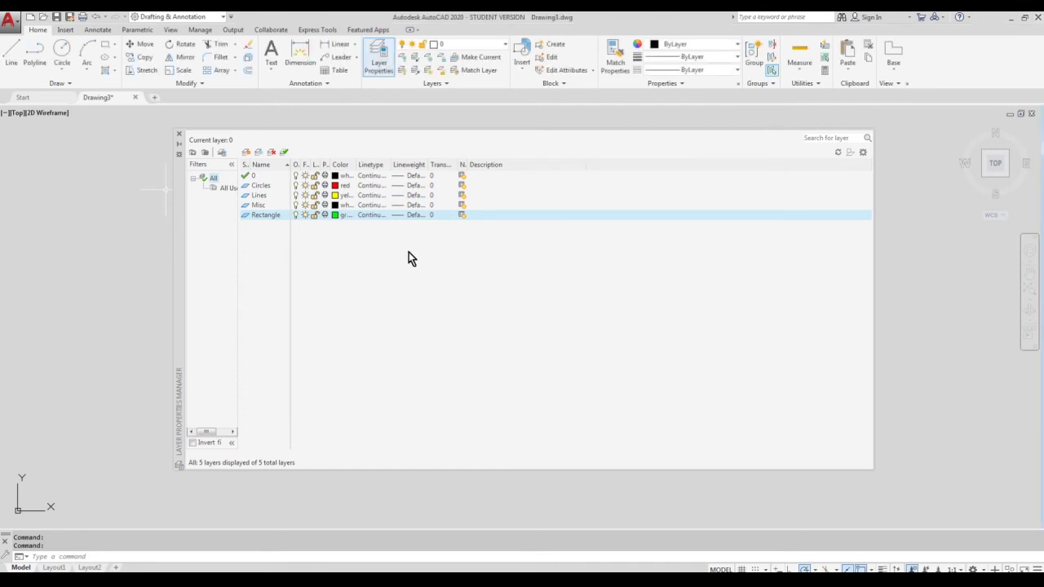
click(335, 206)
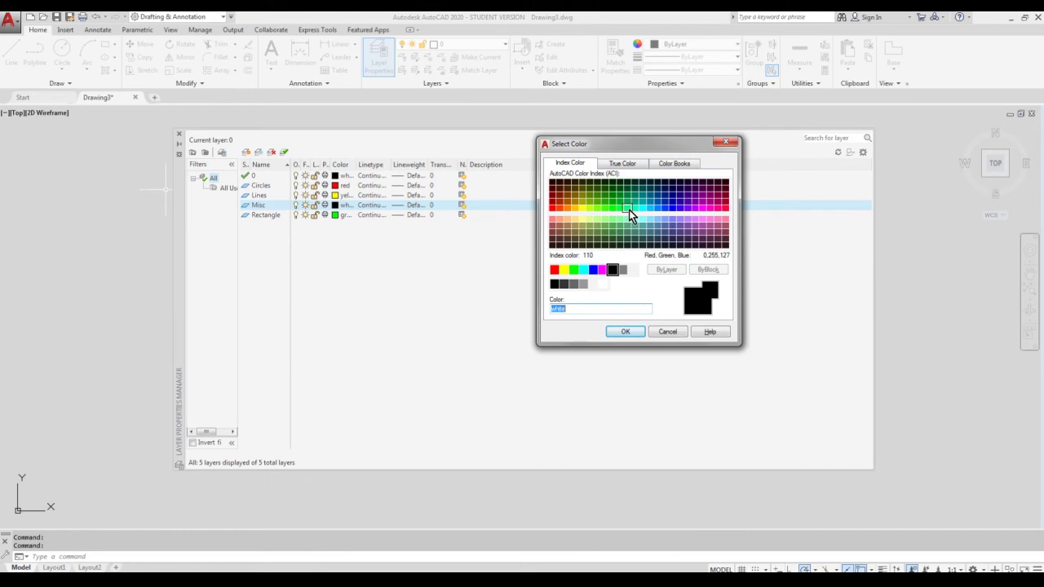
click(628, 209)
click(625, 332)
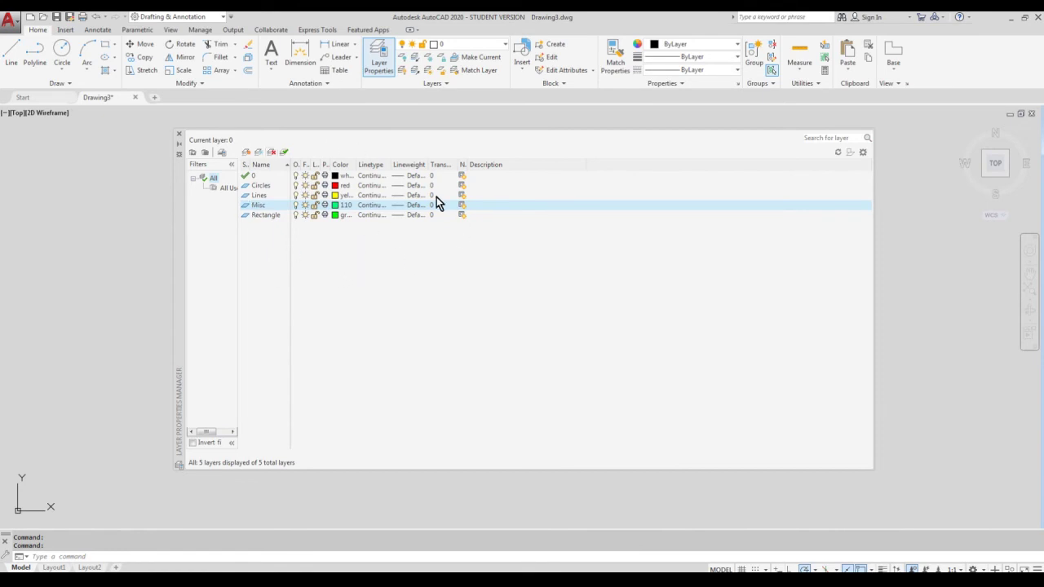
Bring up the Select Linetype dialog for the Circles layer, with only Continuous loaded
click(369, 188)
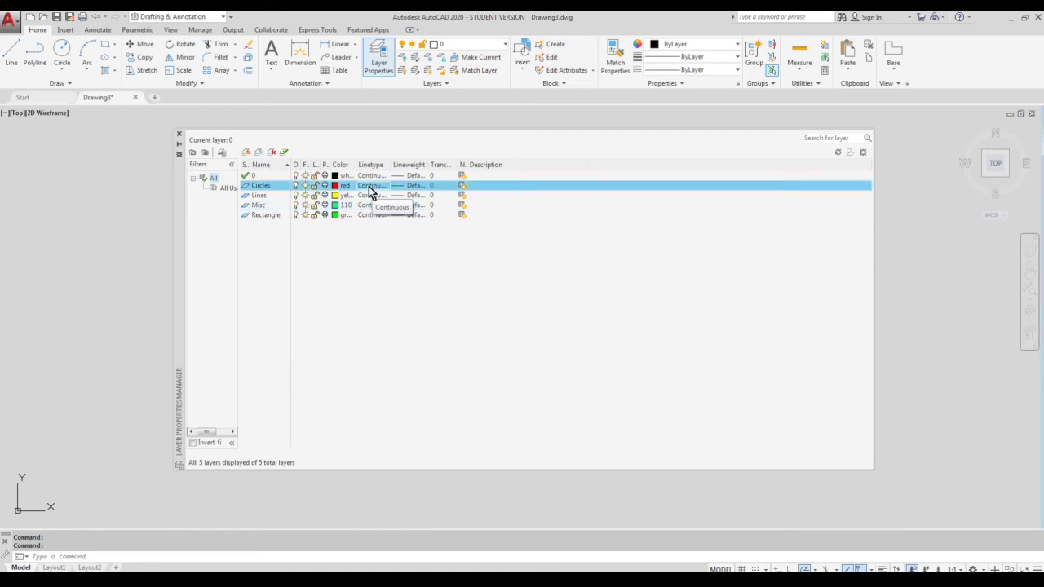
drag(431, 133, 495, 123)
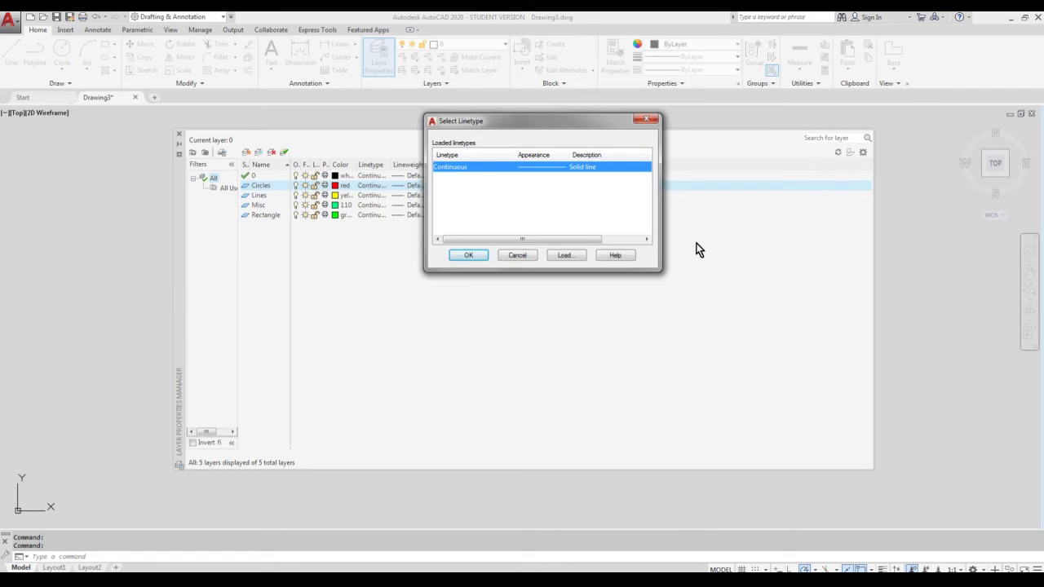
click(566, 255)
Load the CENTER, HIDDEN and PHANTOM linetypes into the drawing
drag(484, 123, 646, 176)
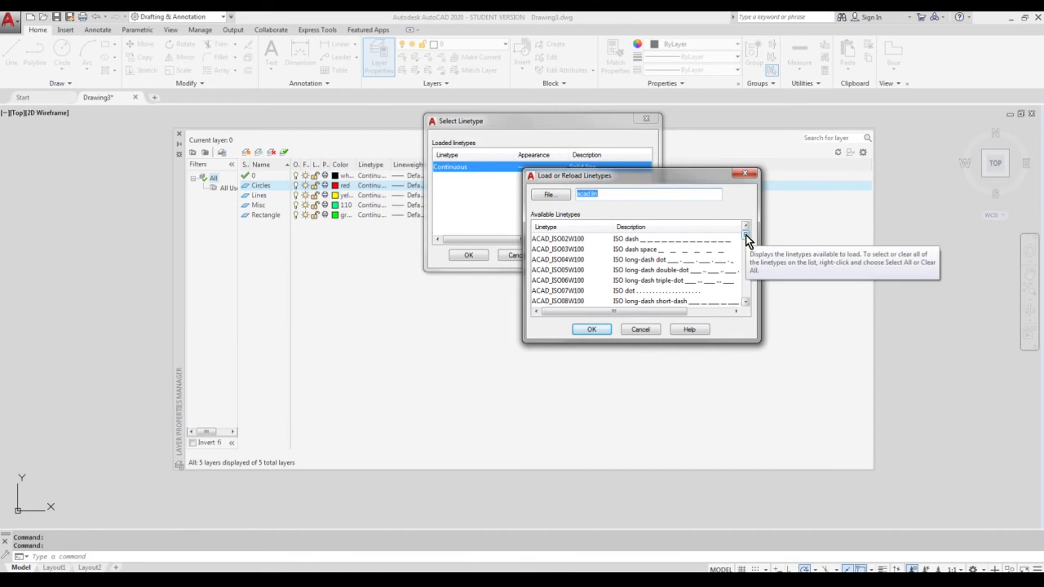
mouse_move(748, 236)
mouse_down()
mouse_move(748, 295)
mouse_move(753, 231)
mouse_up()
drag(628, 178, 602, 193)
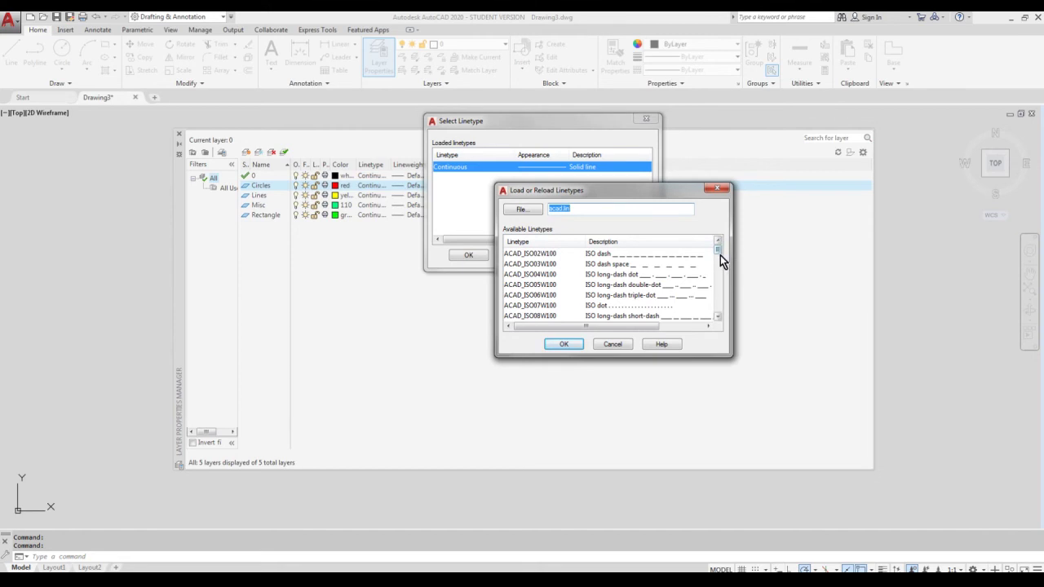
scroll(720, 259, down, 2)
scroll(718, 261, down, 3)
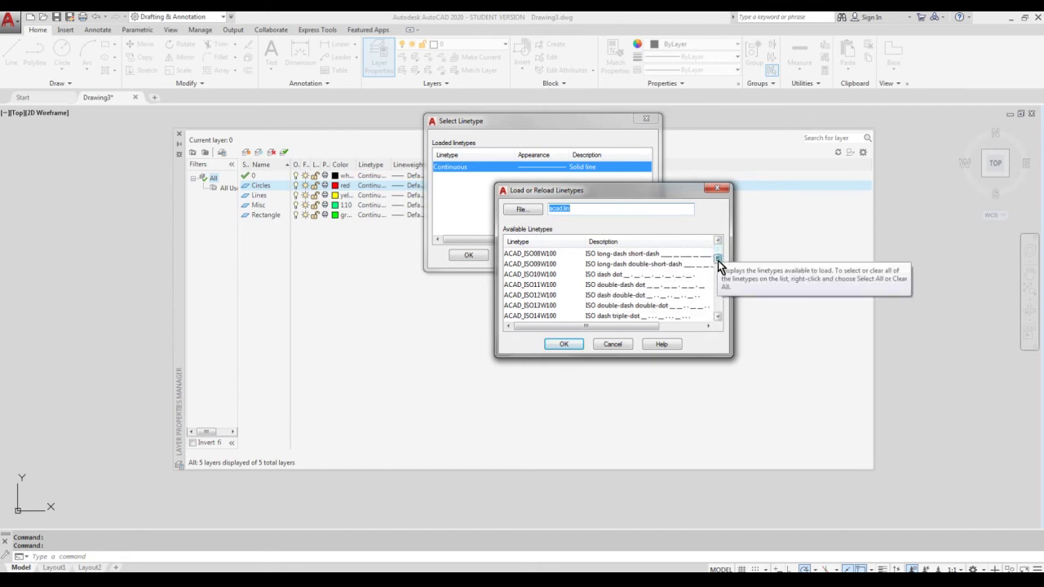
scroll(718, 274, down, 1)
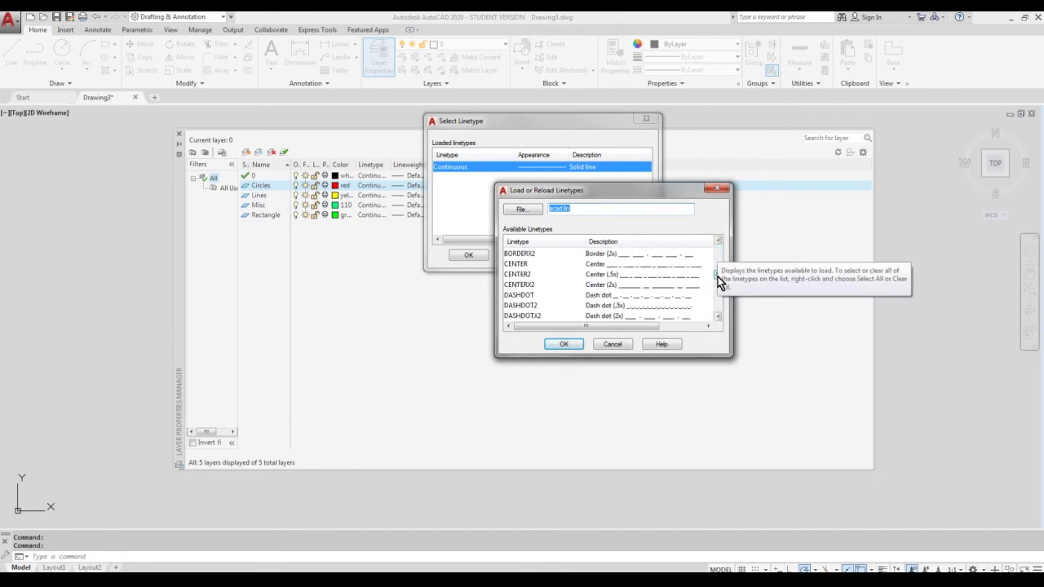
click(514, 264)
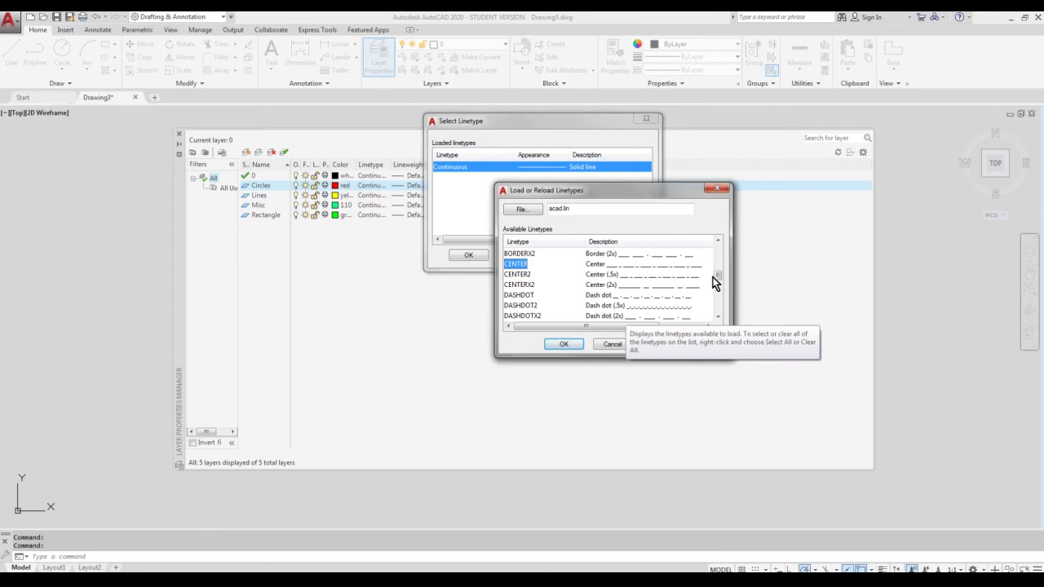
drag(719, 277, 716, 299)
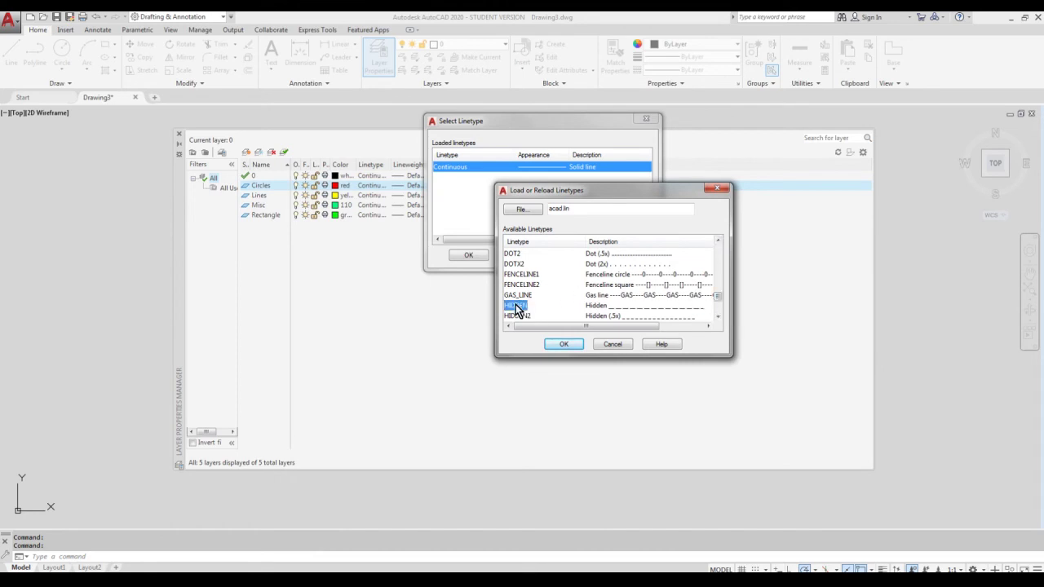
scroll(718, 301, down, 1)
scroll(718, 301, down, 2)
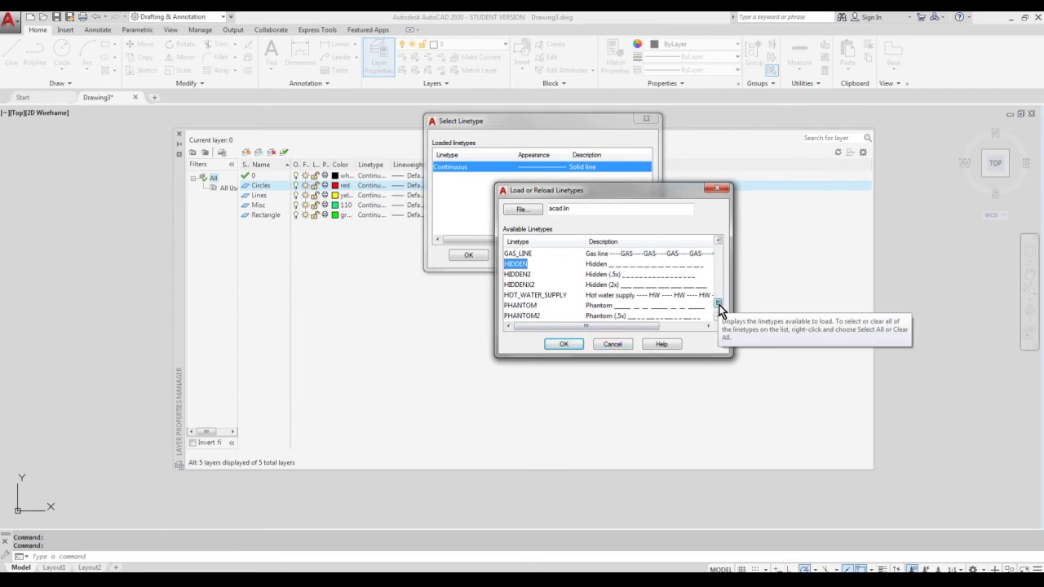
ctrl+click(523, 306)
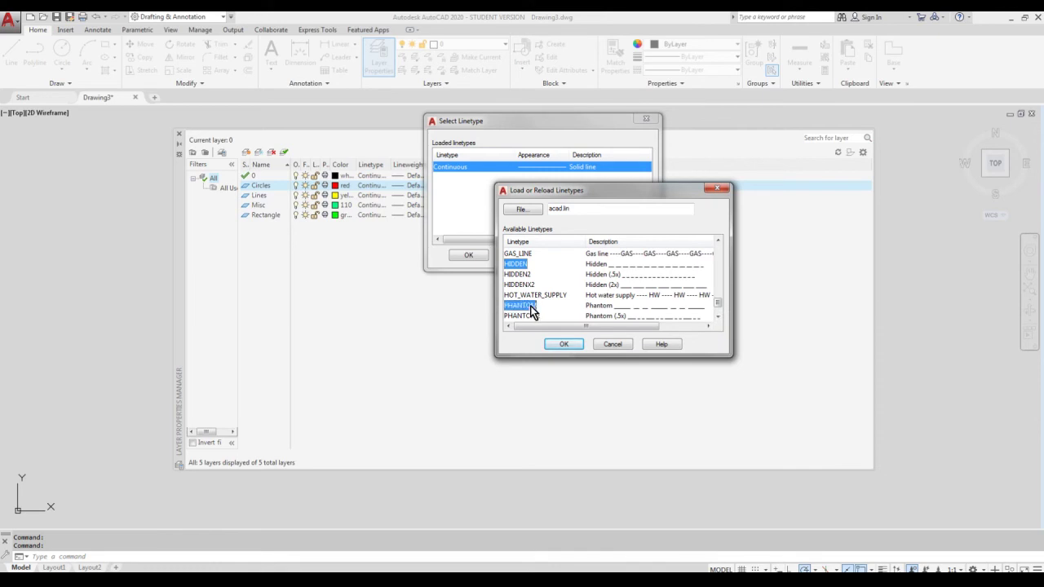
click(565, 345)
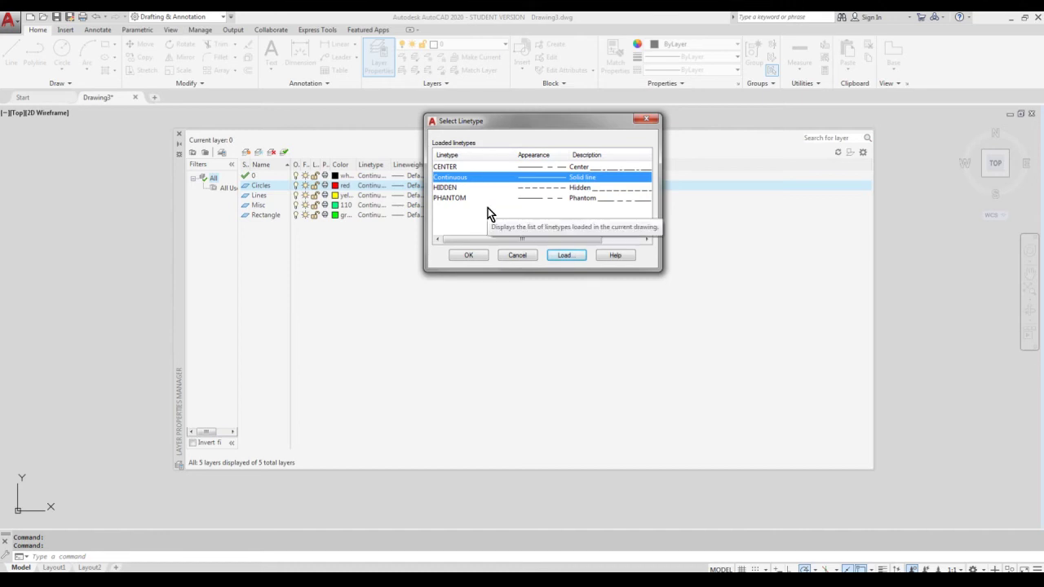
Assign linetype CENTER to Circles, HIDDEN to Rectangle and PHANTOM to Misc
drag(482, 122, 593, 170)
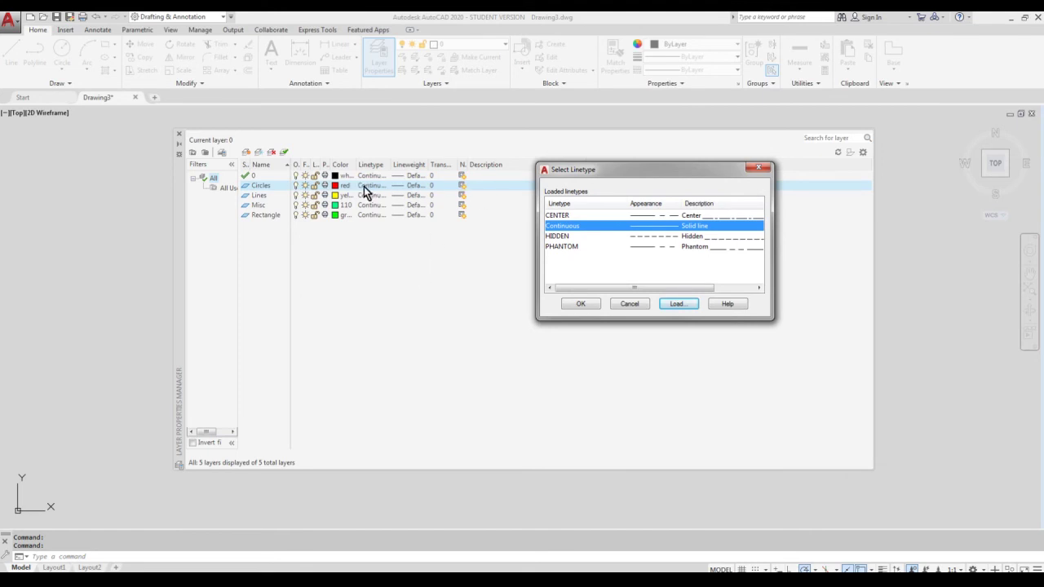
click(556, 216)
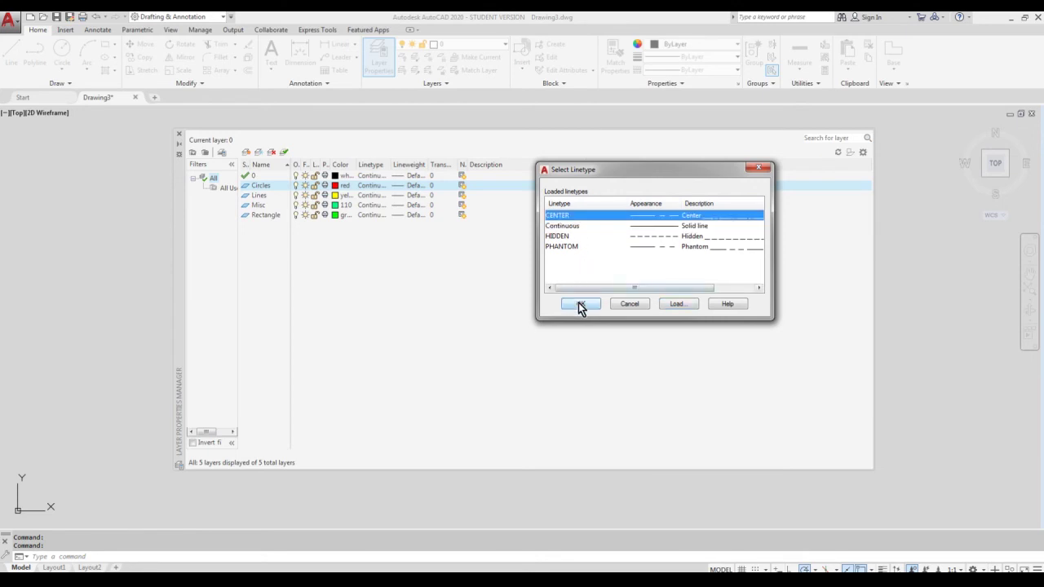
click(580, 304)
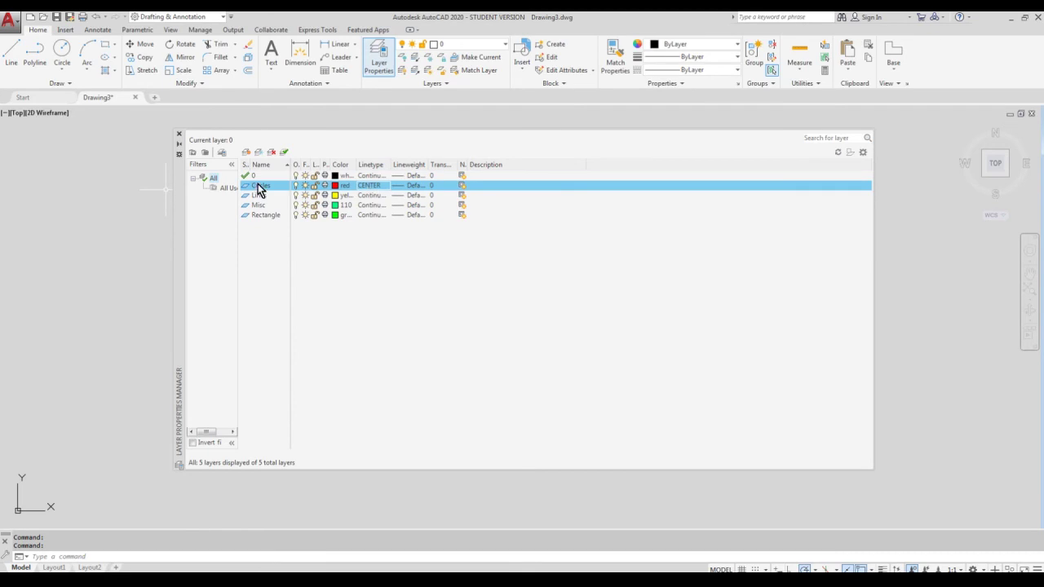
click(368, 214)
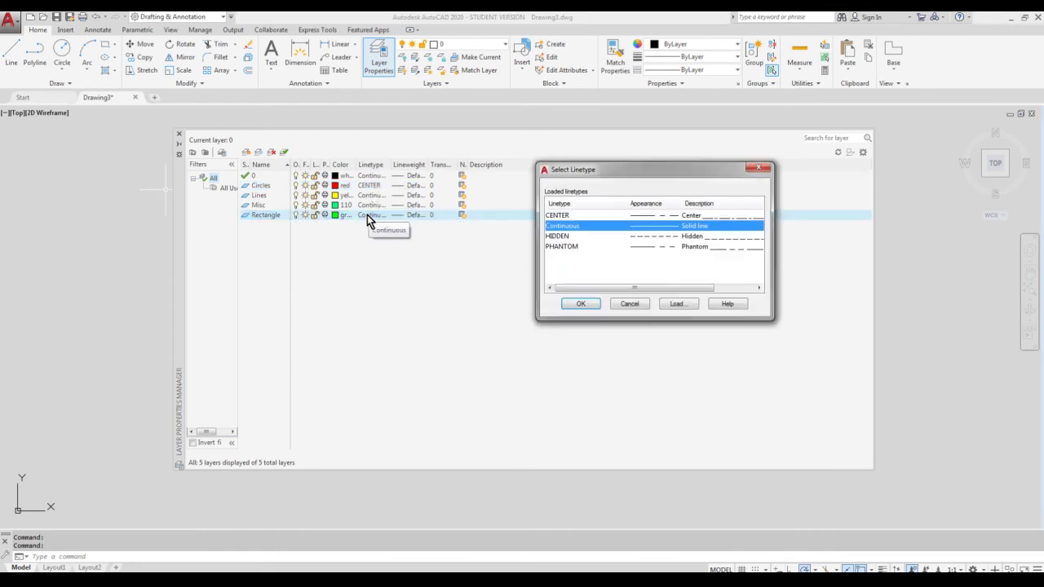
click(559, 237)
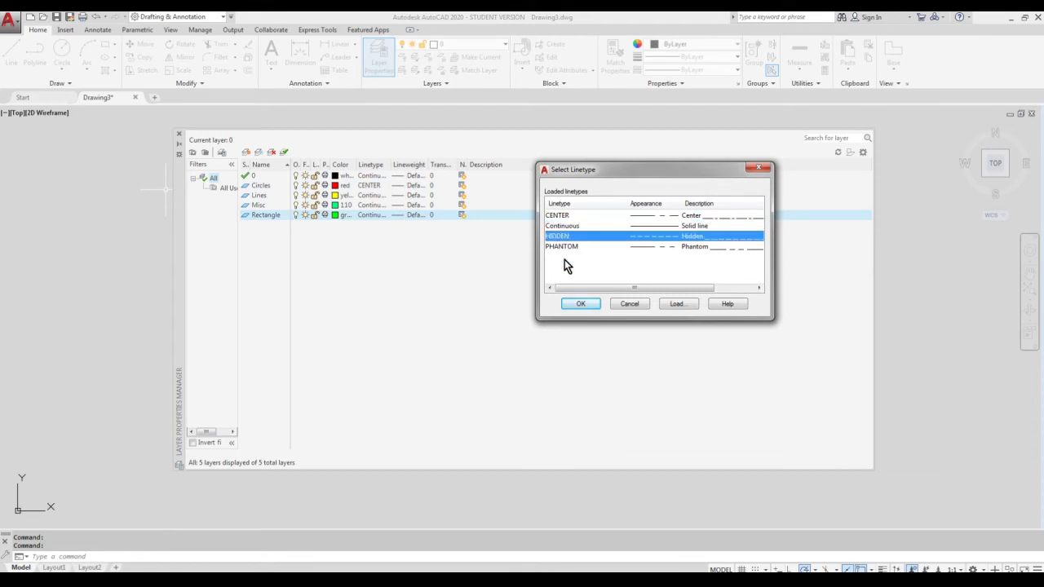
click(581, 304)
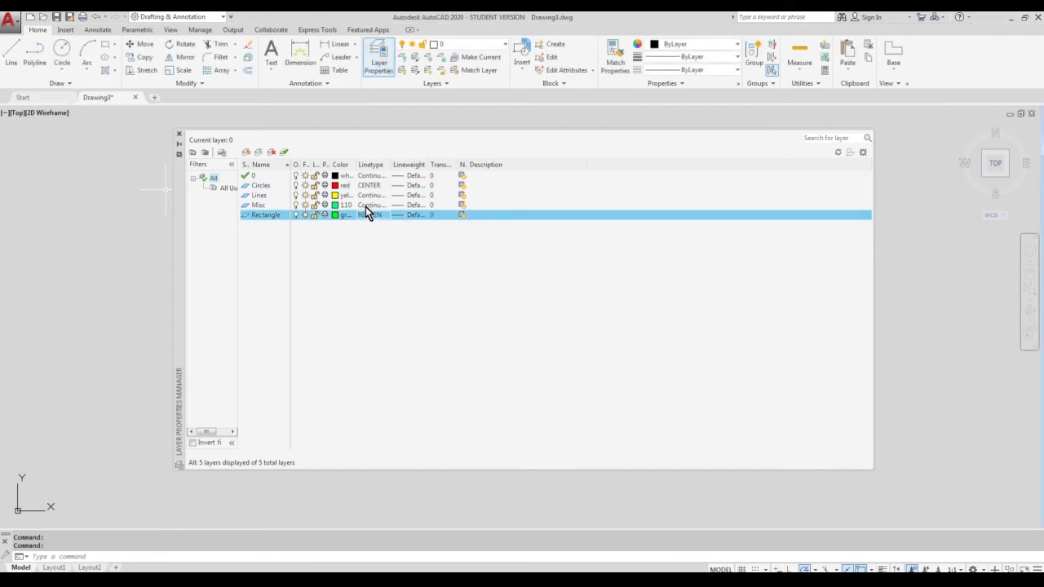
click(366, 205)
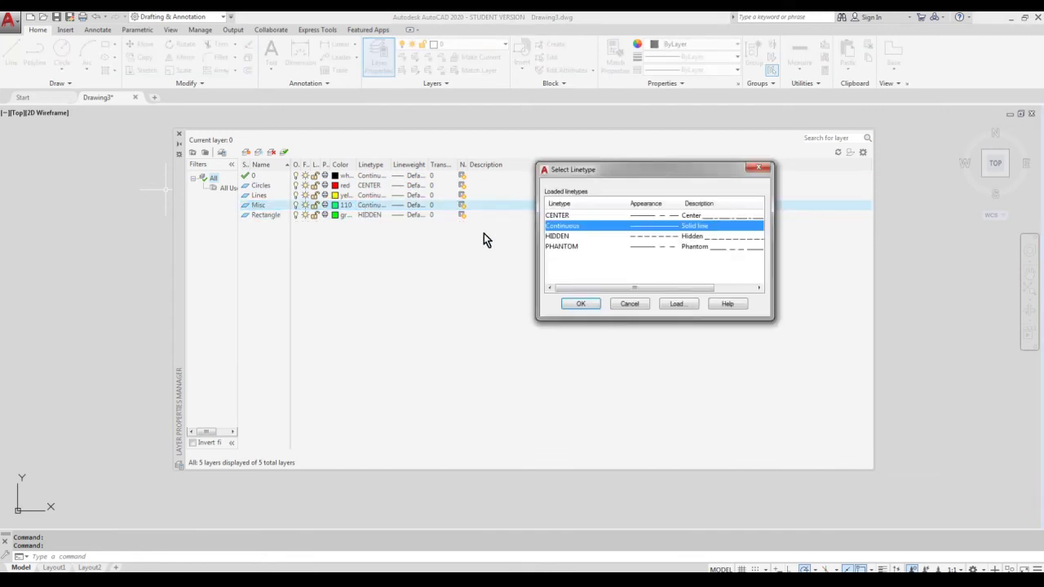
click(561, 246)
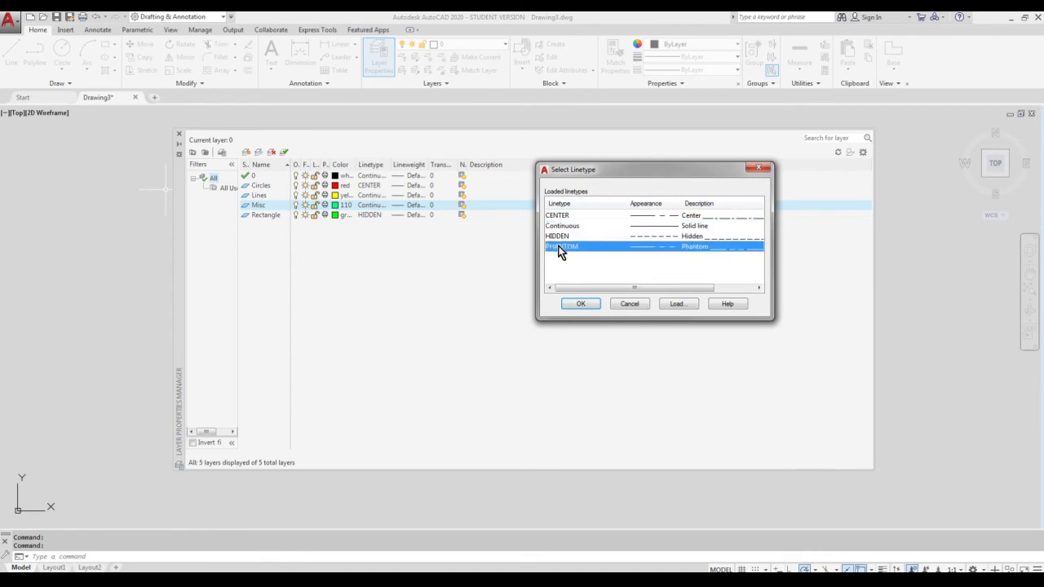
click(580, 304)
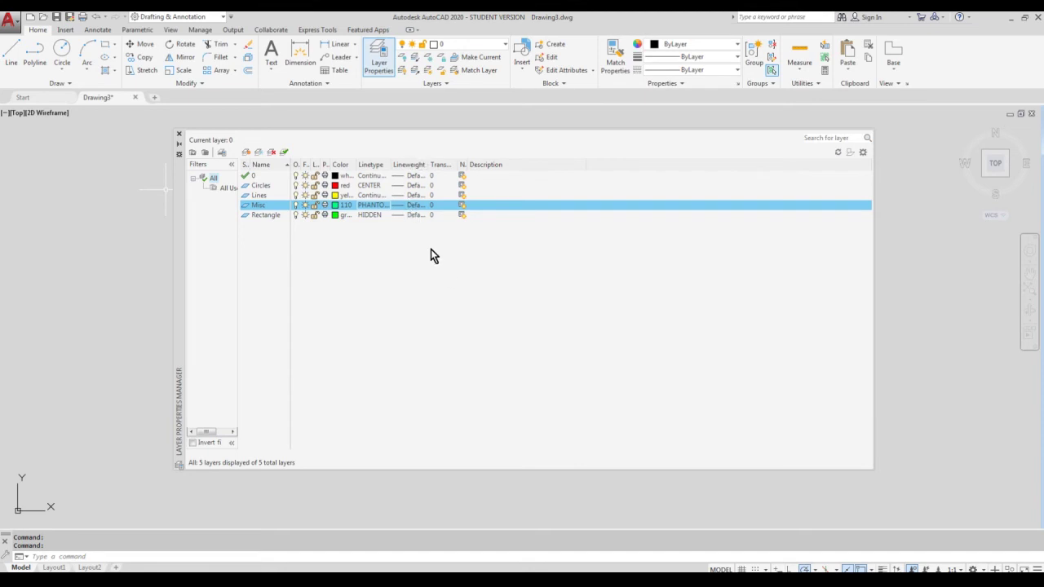
Set the Circles layer lineweight to 0.30 mm and the Lines layer to 0.60 mm
click(411, 186)
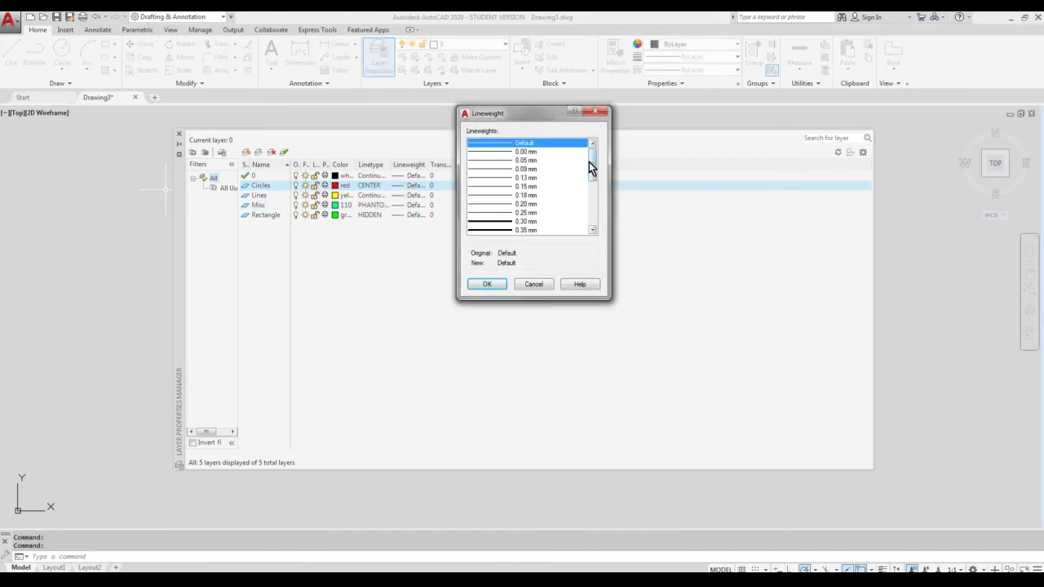
drag(592, 166, 593, 174)
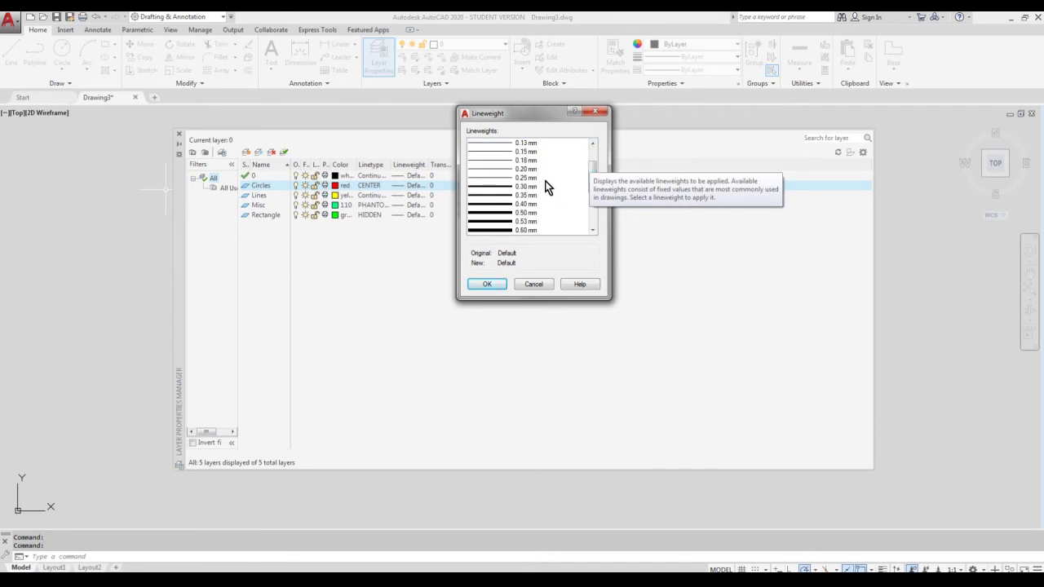
click(492, 188)
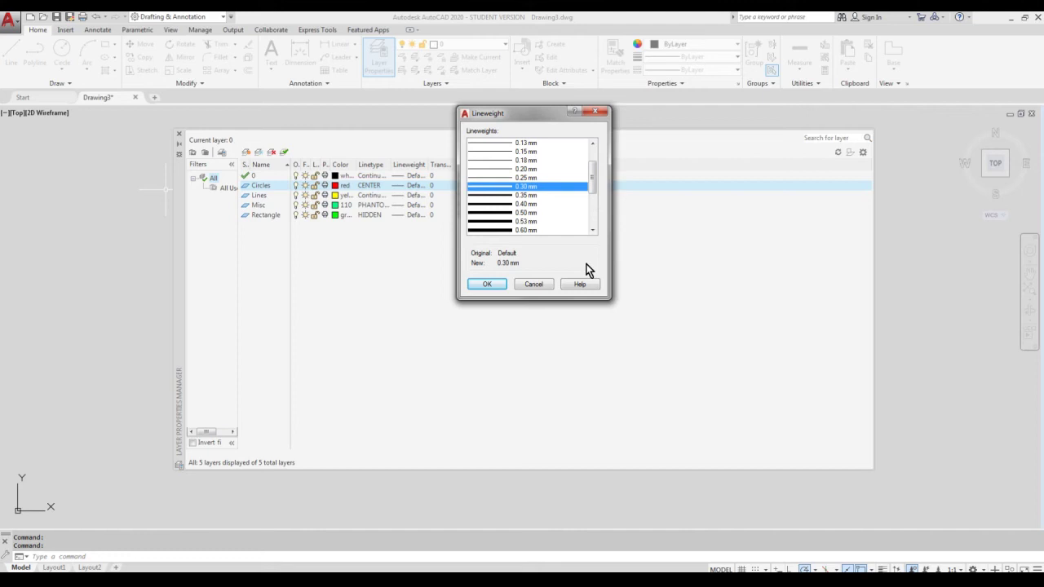
click(493, 284)
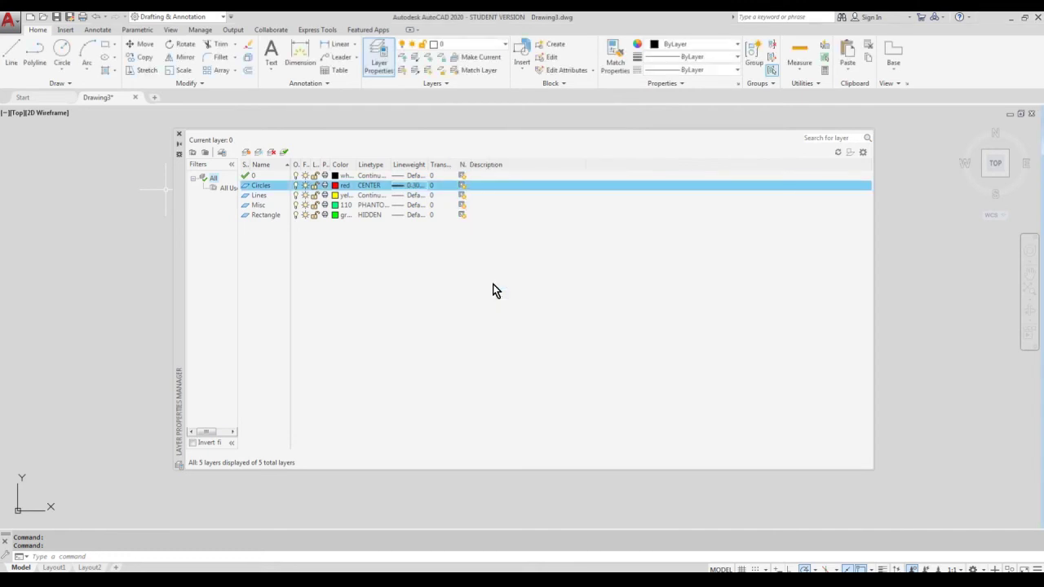
click(412, 196)
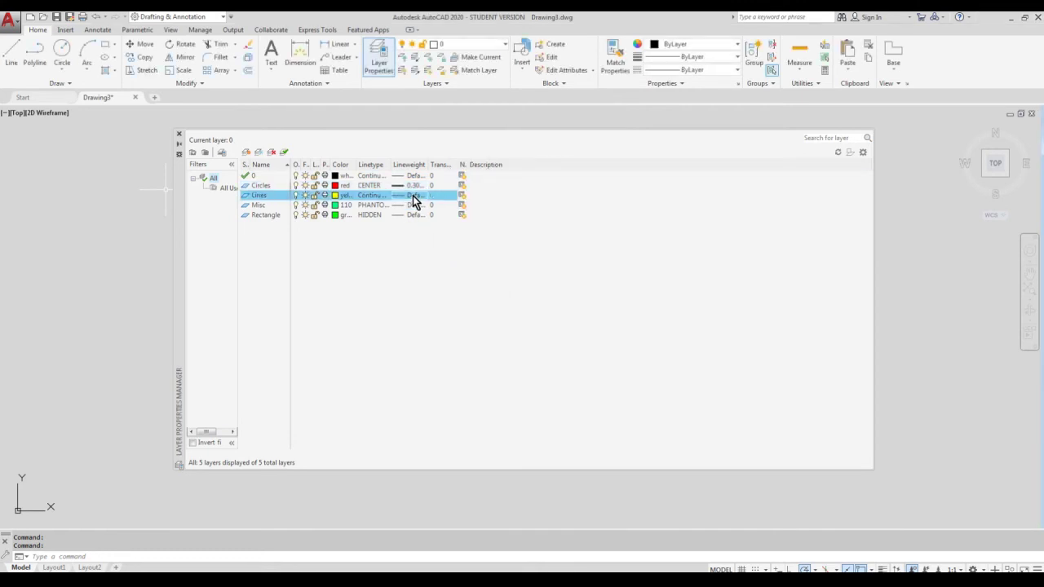
drag(591, 167, 591, 181)
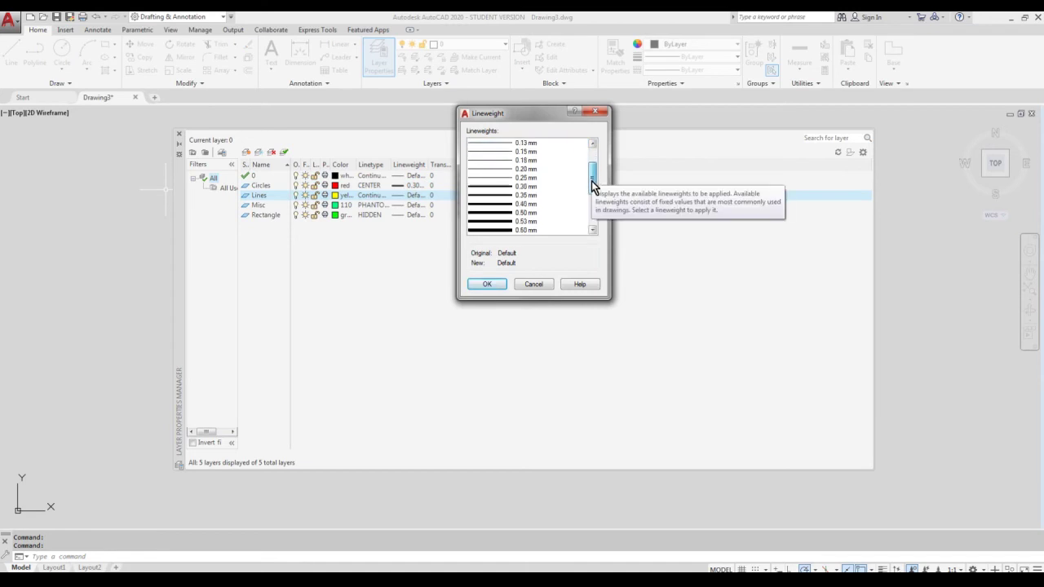
click(512, 230)
click(487, 284)
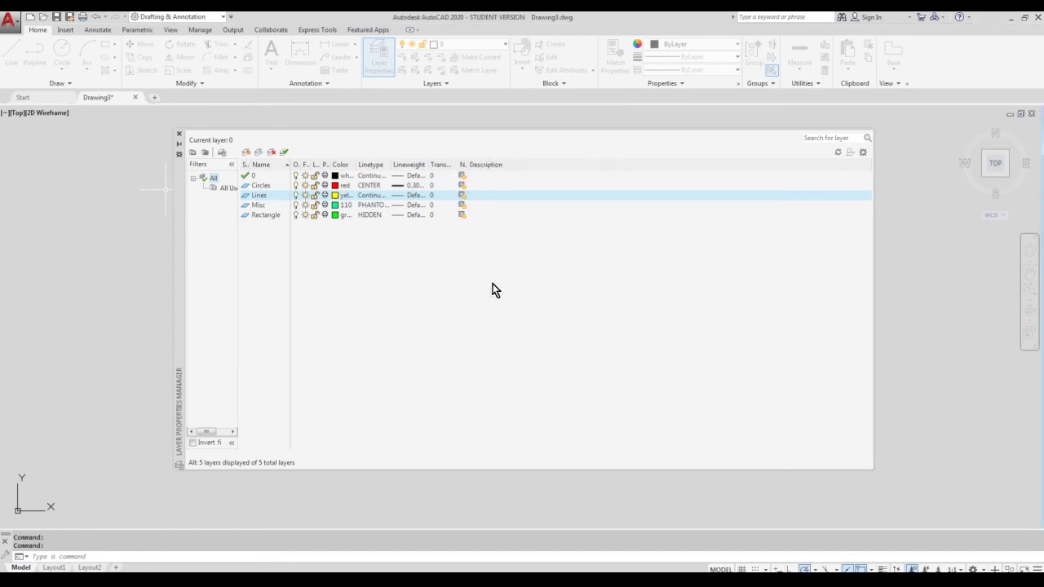
Set the Rectangle layer lineweight to 0.30 mm and the Misc layer to 2.00 mm
click(406, 215)
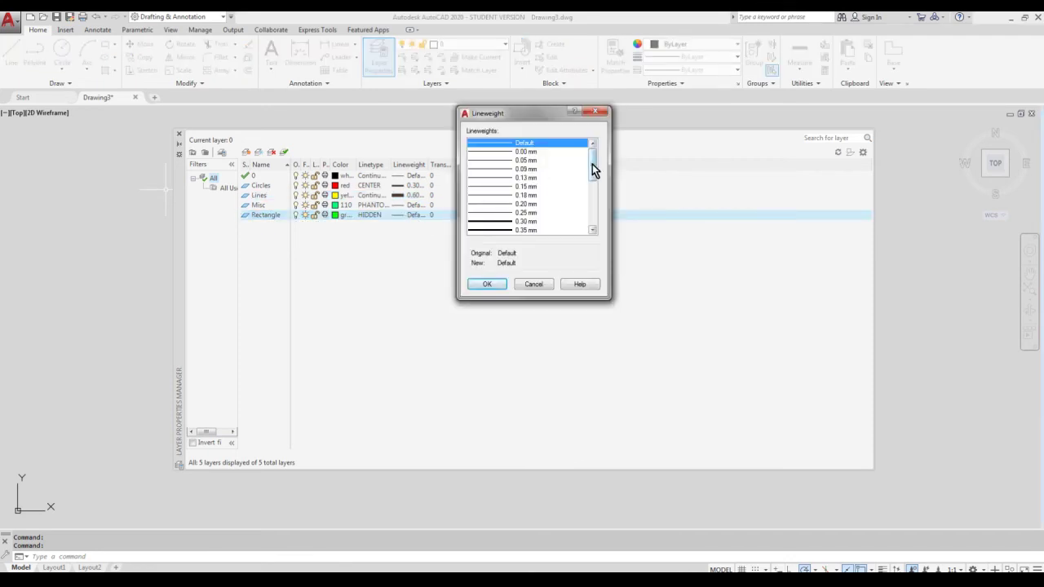
drag(592, 164, 592, 168)
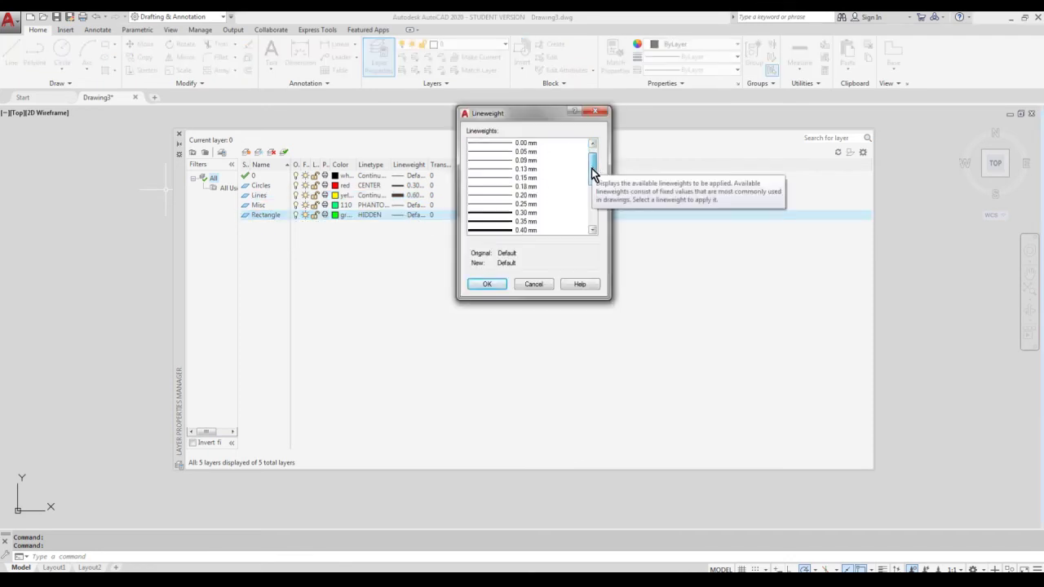
click(523, 213)
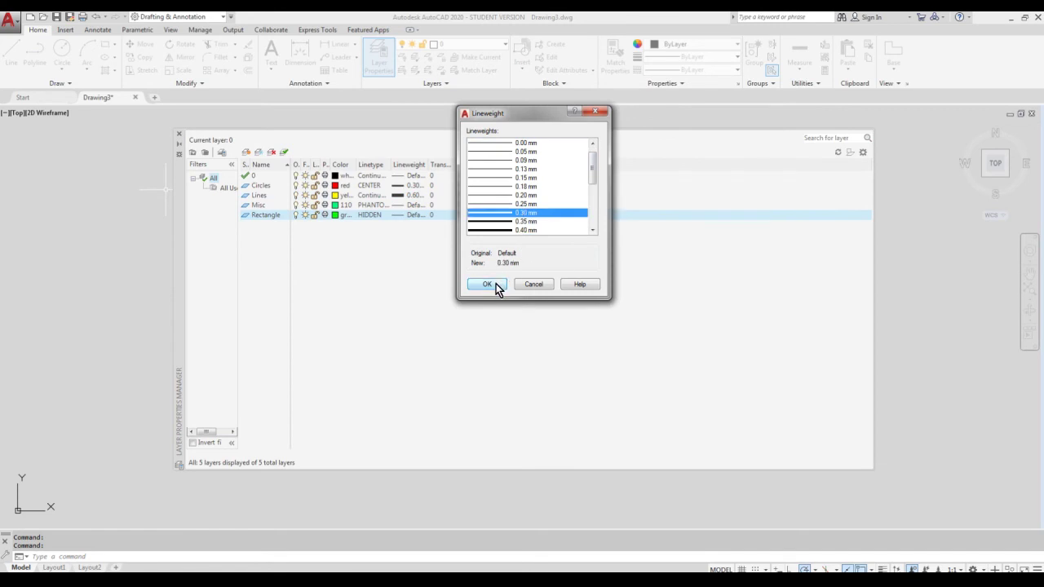
click(487, 284)
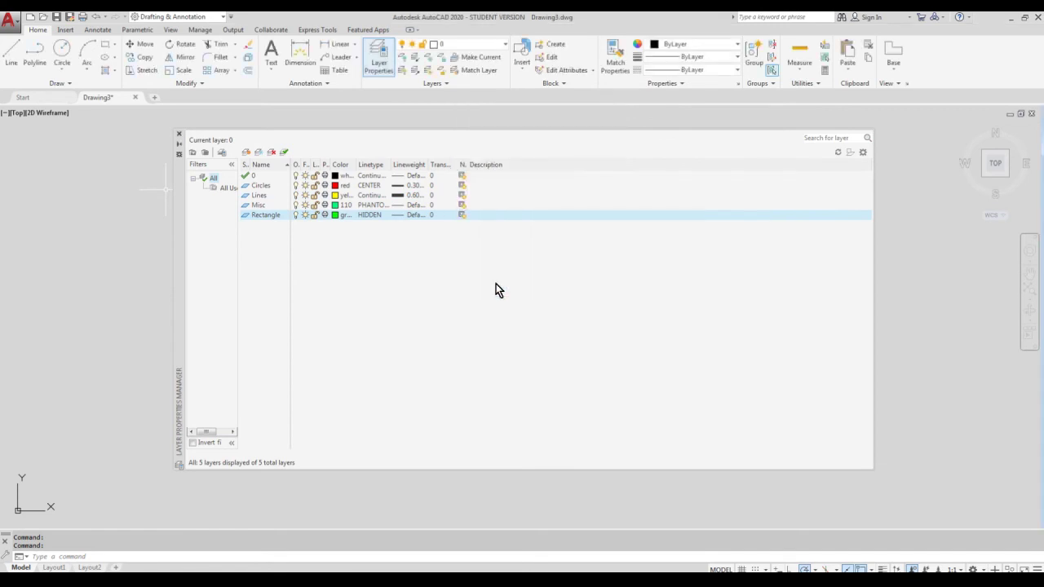
click(407, 205)
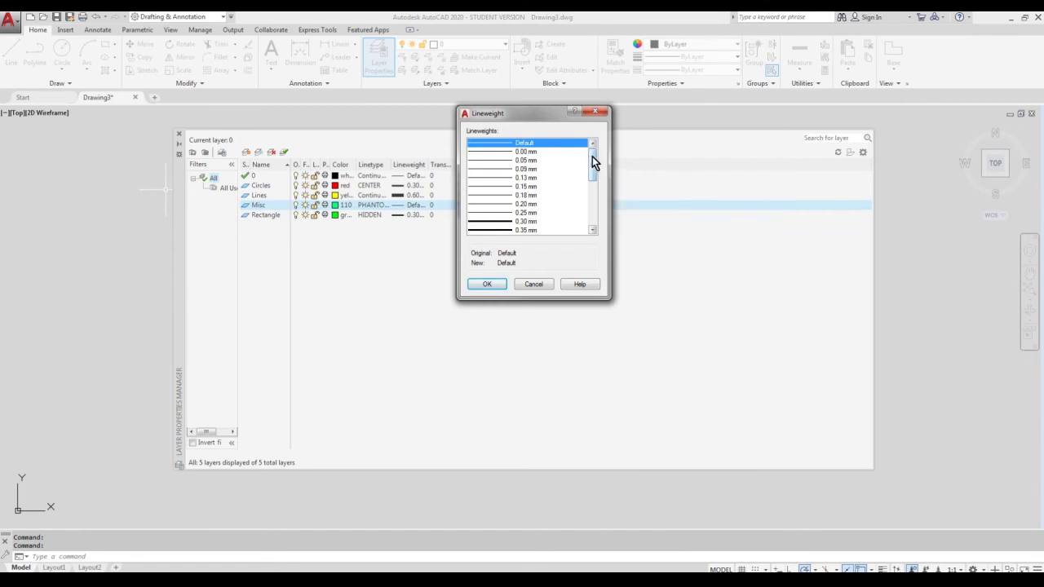
drag(592, 157, 593, 202)
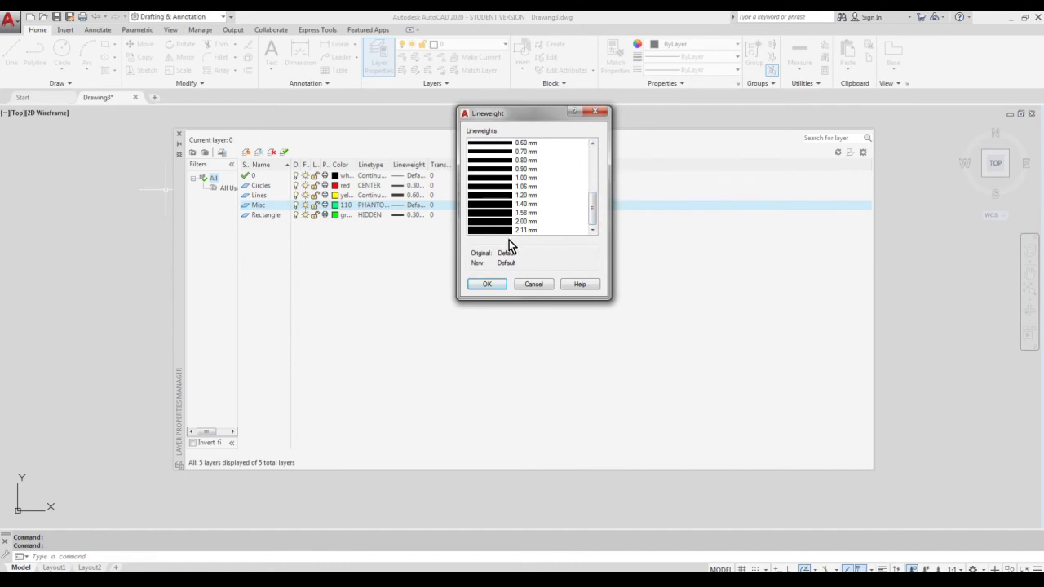
click(500, 222)
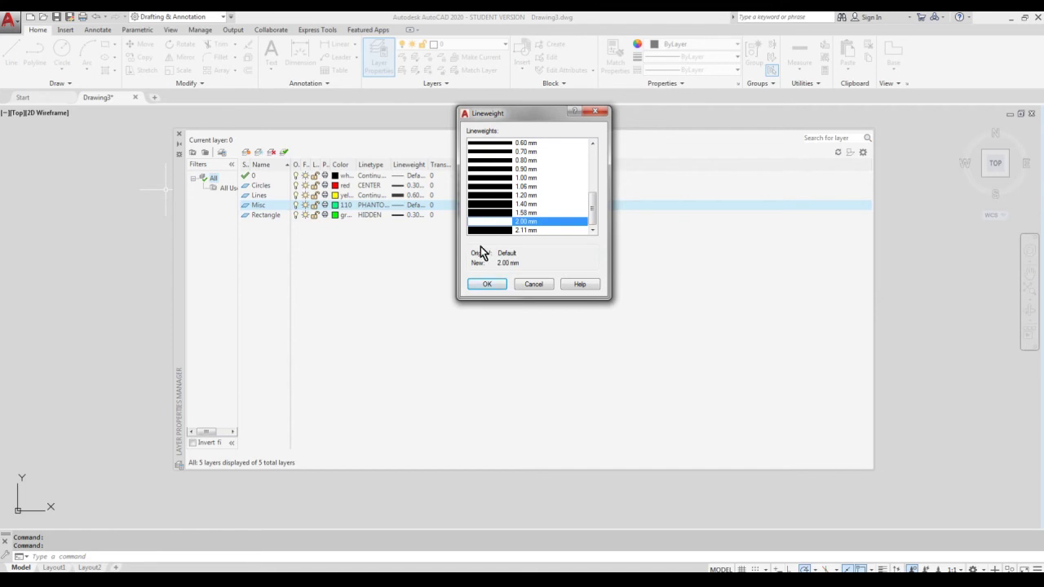
click(489, 284)
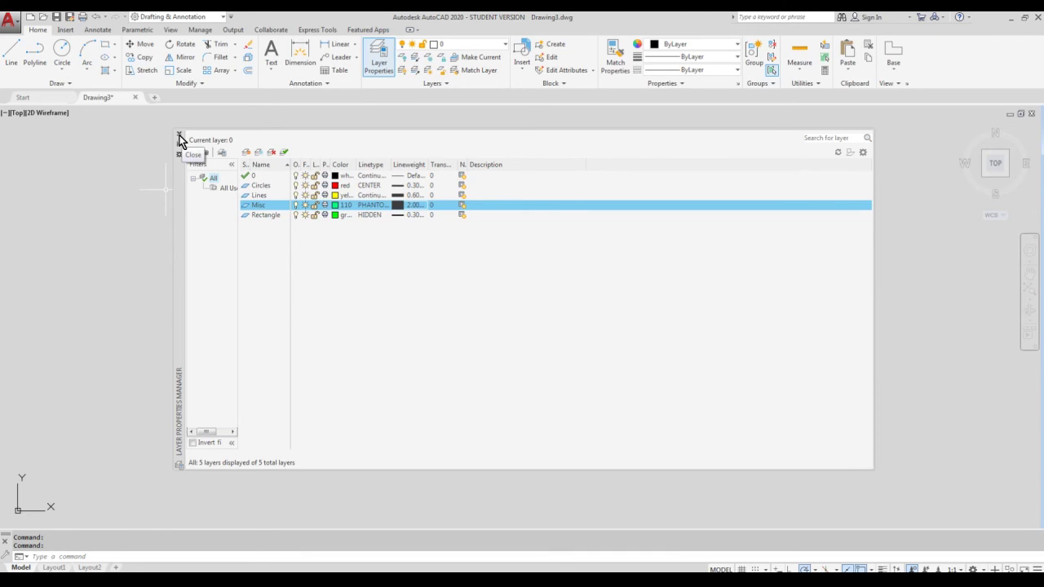
Close the Layer Properties Manager and browse the Layer dropdown without changing layers
click(180, 135)
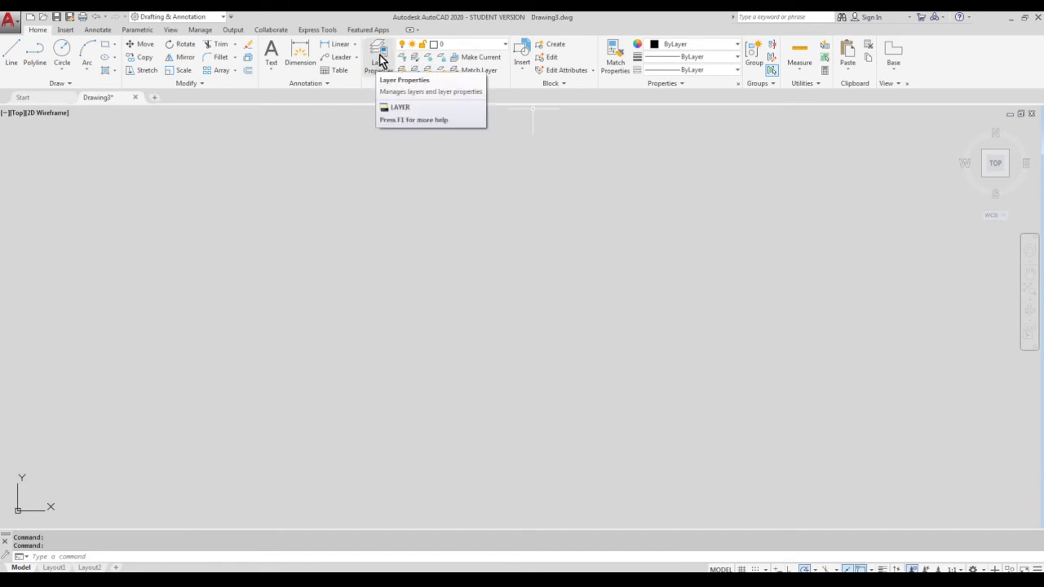
click(506, 46)
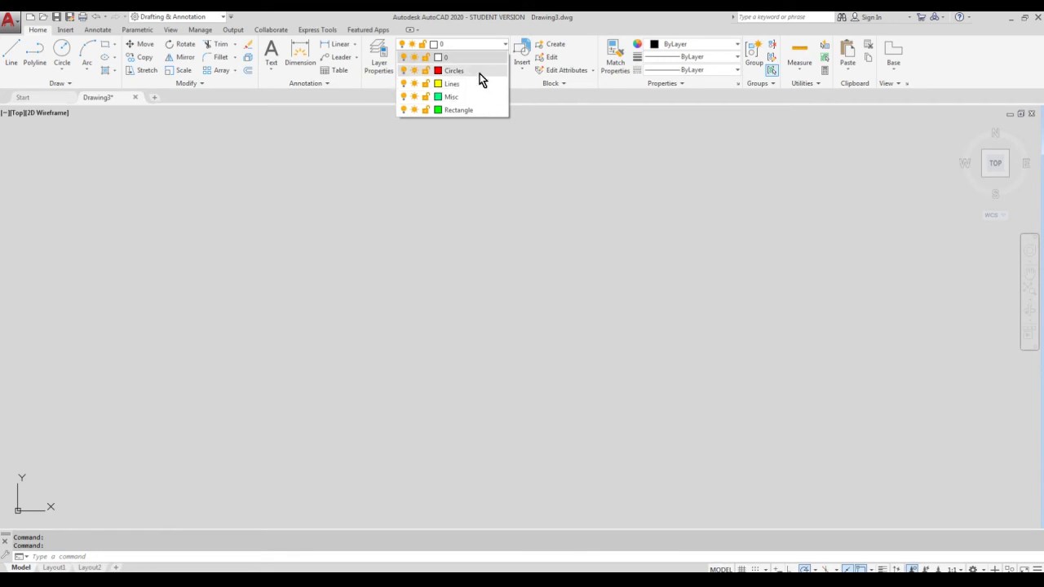
click(585, 157)
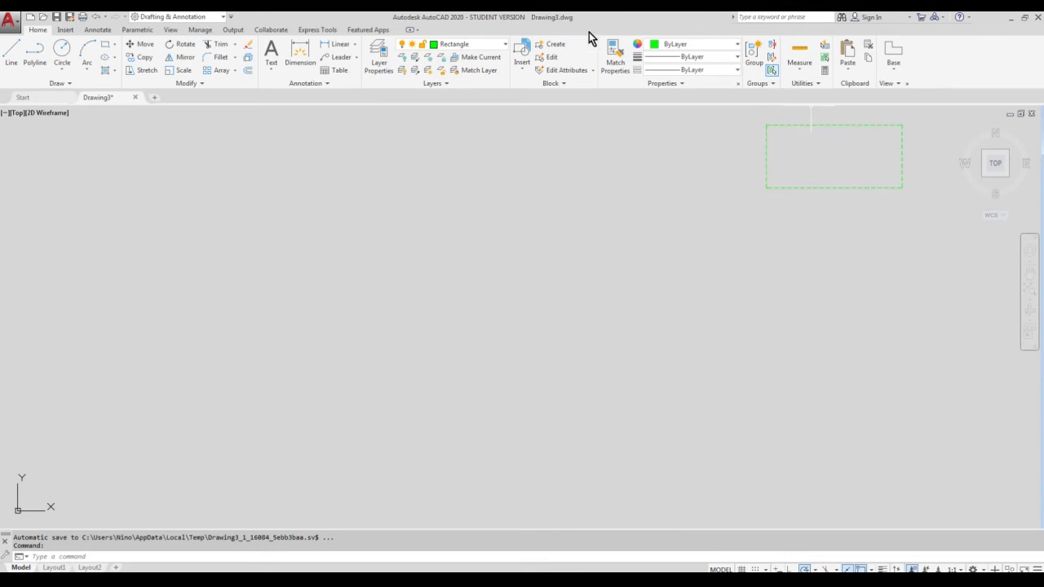
click(504, 45)
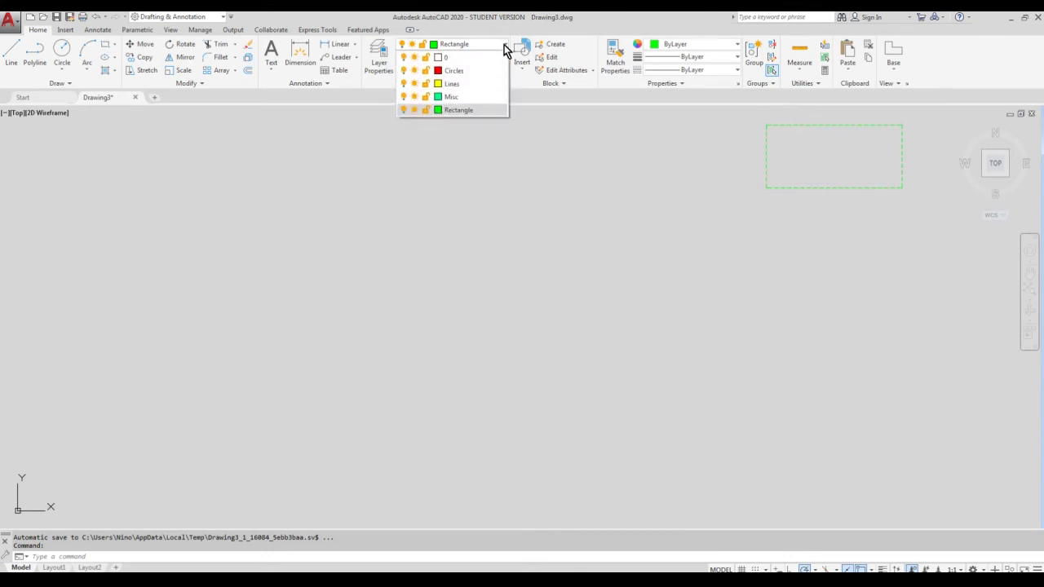
Make Circles current and draw three red dash-dot circles at upper left, right and bottom centre
click(453, 71)
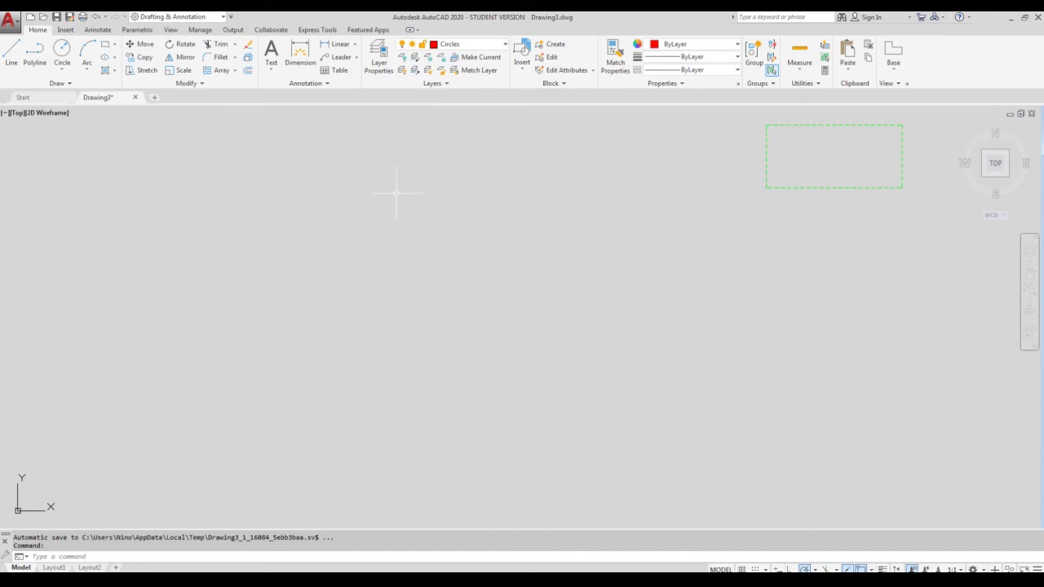
click(61, 52)
click(75, 217)
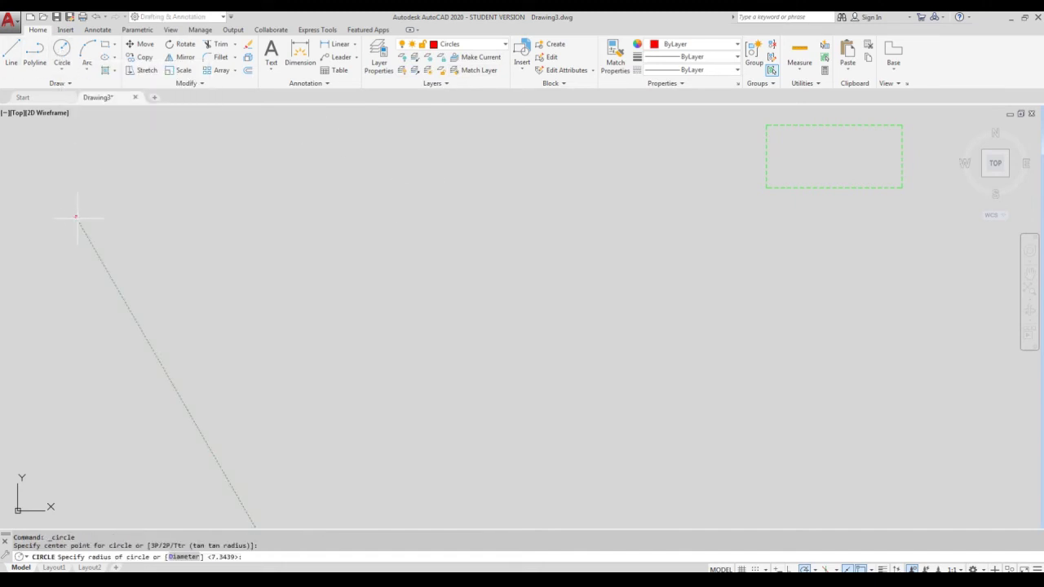
key(Return)
key(Return)
click(793, 256)
click(829, 362)
key(Return)
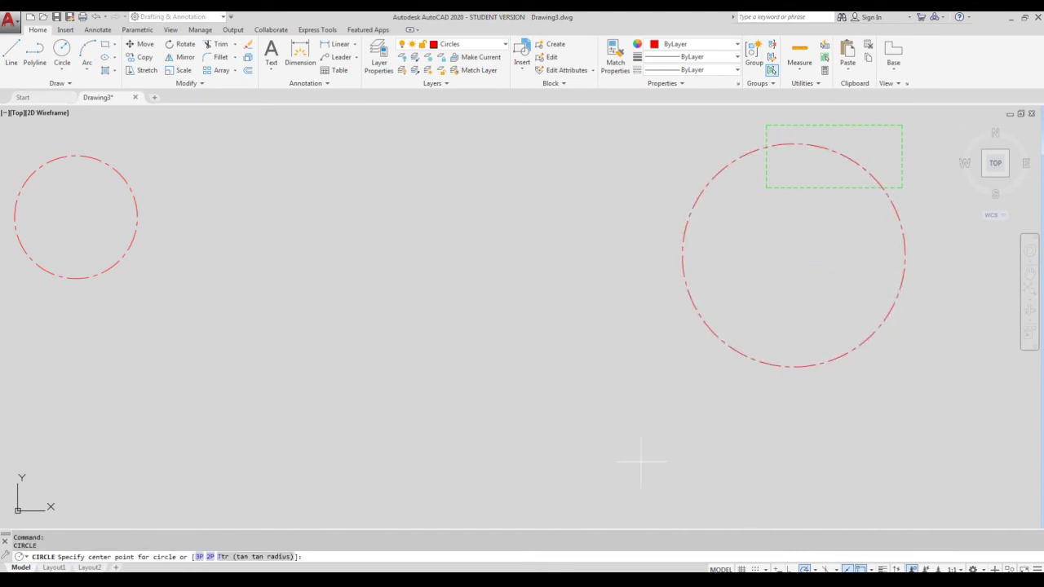
click(531, 428)
click(607, 475)
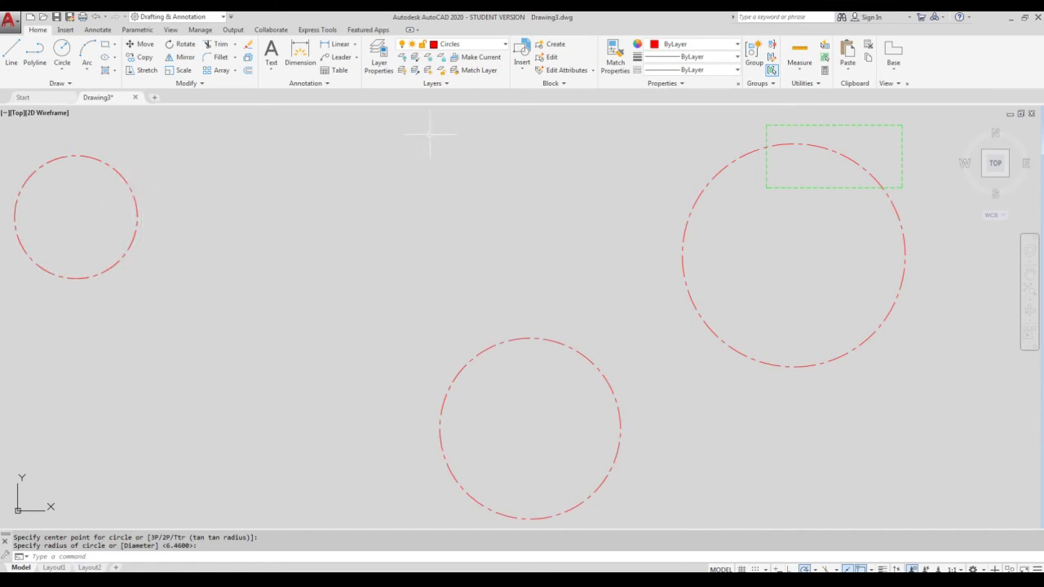
click(505, 44)
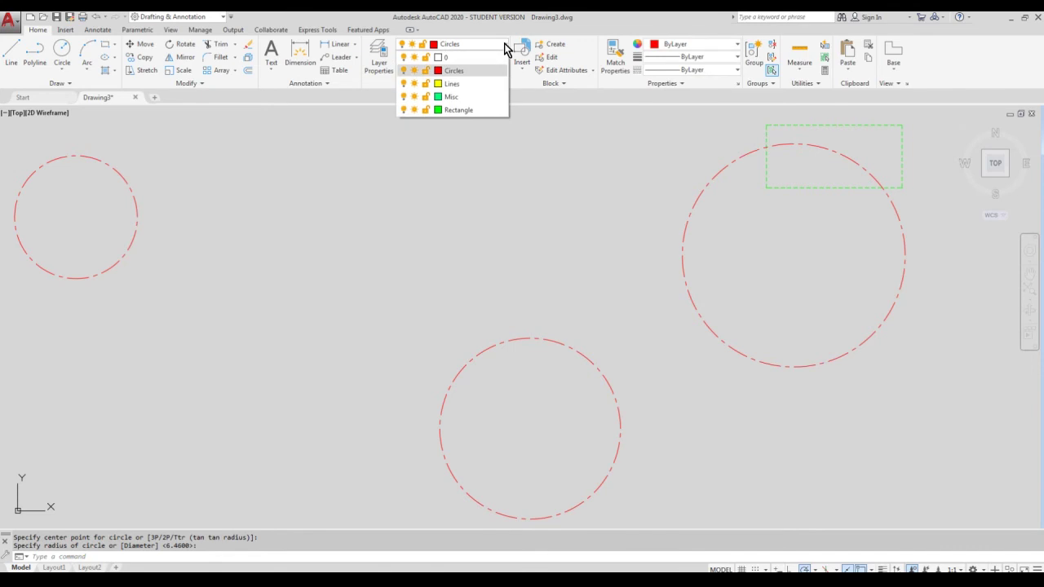
Make Lines current and draw a six-segment yellow zigzag starting at the lower left
click(457, 86)
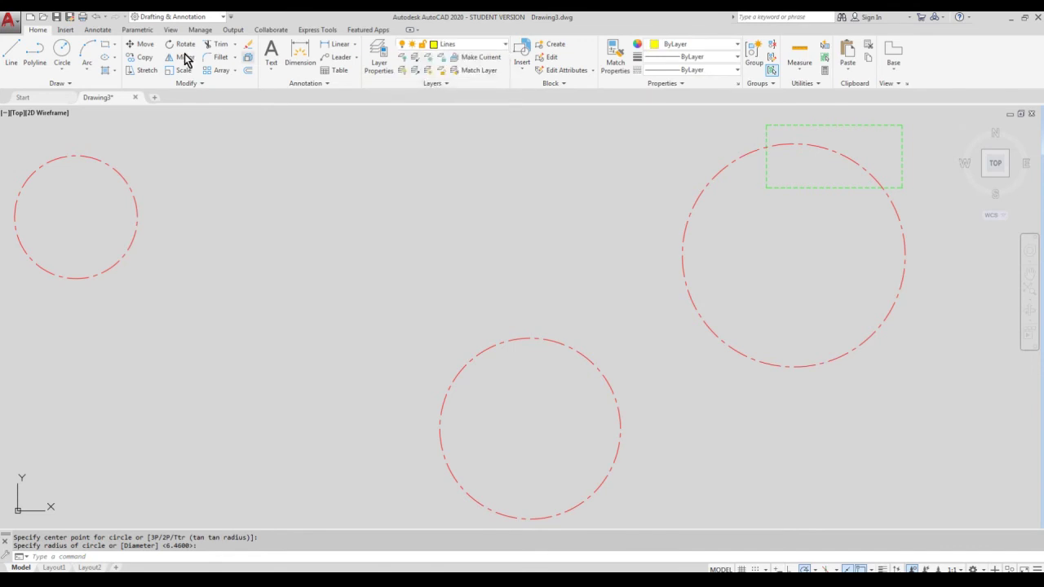
click(10, 56)
click(59, 403)
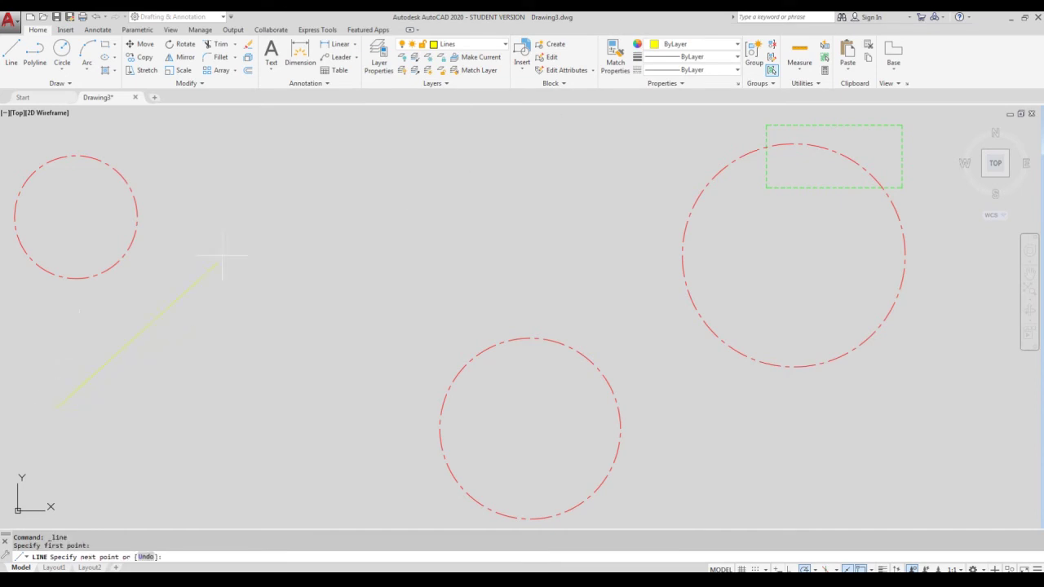
click(229, 130)
click(244, 243)
click(366, 163)
click(247, 426)
click(328, 449)
click(234, 489)
right_click(176, 394)
click(203, 399)
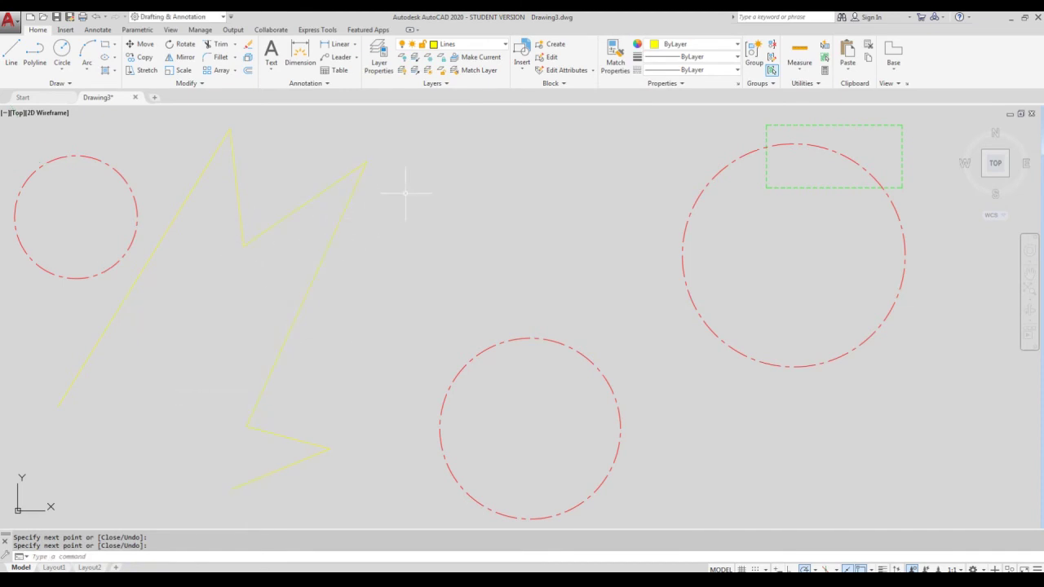
click(504, 48)
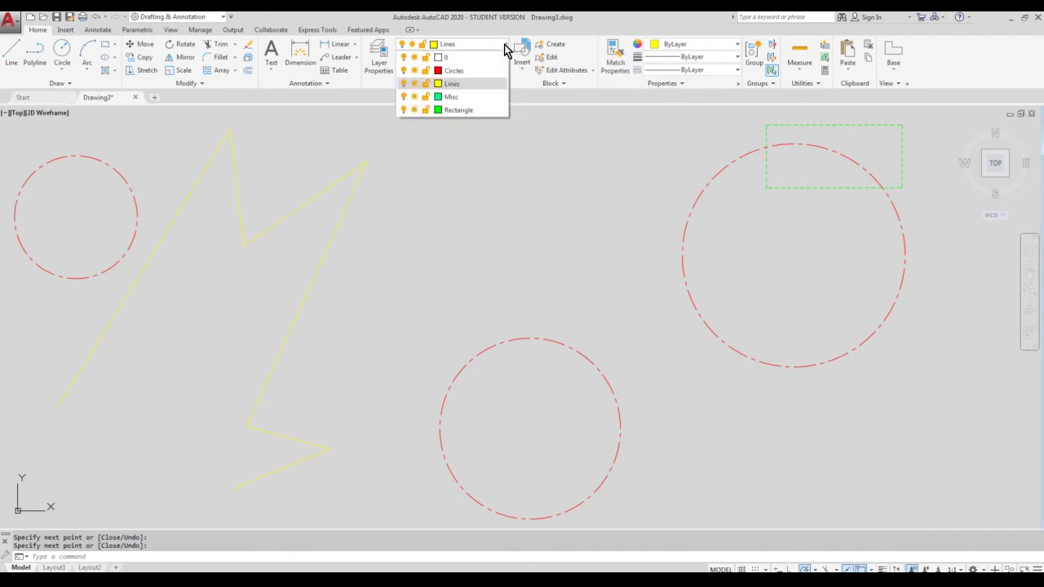
Change the Lines layer colour to blue
click(438, 86)
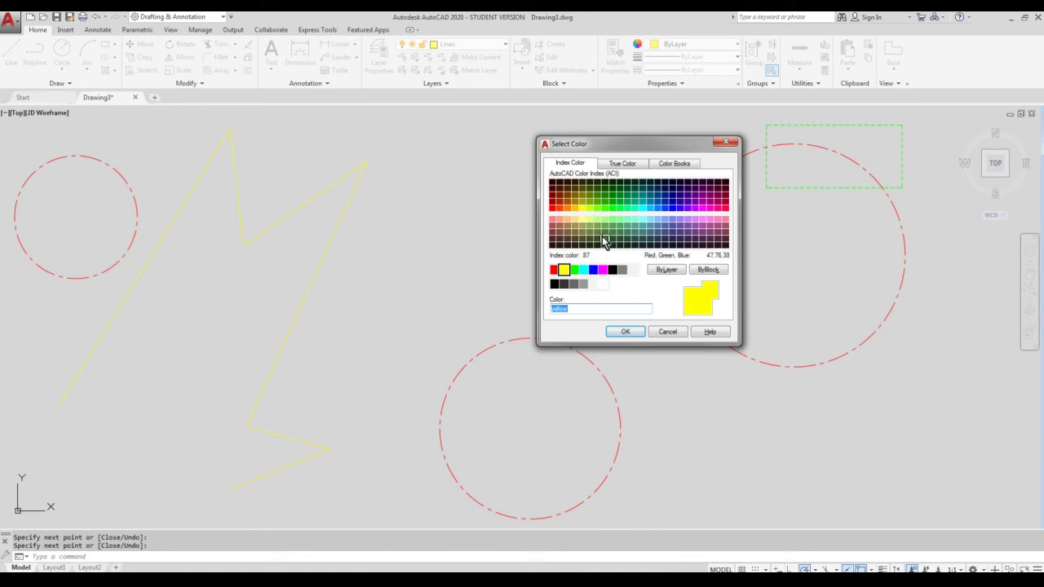
click(594, 274)
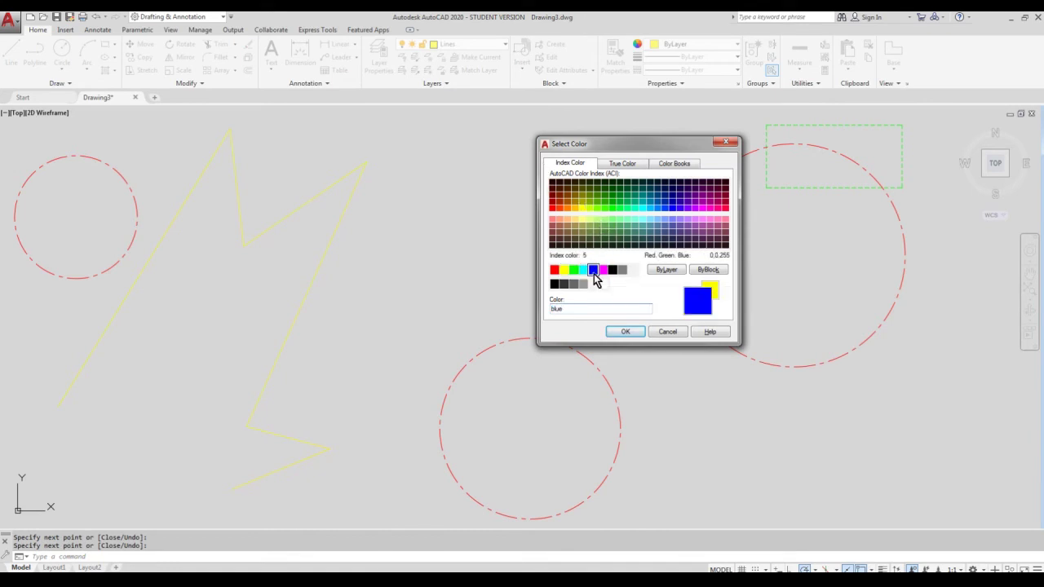
click(623, 333)
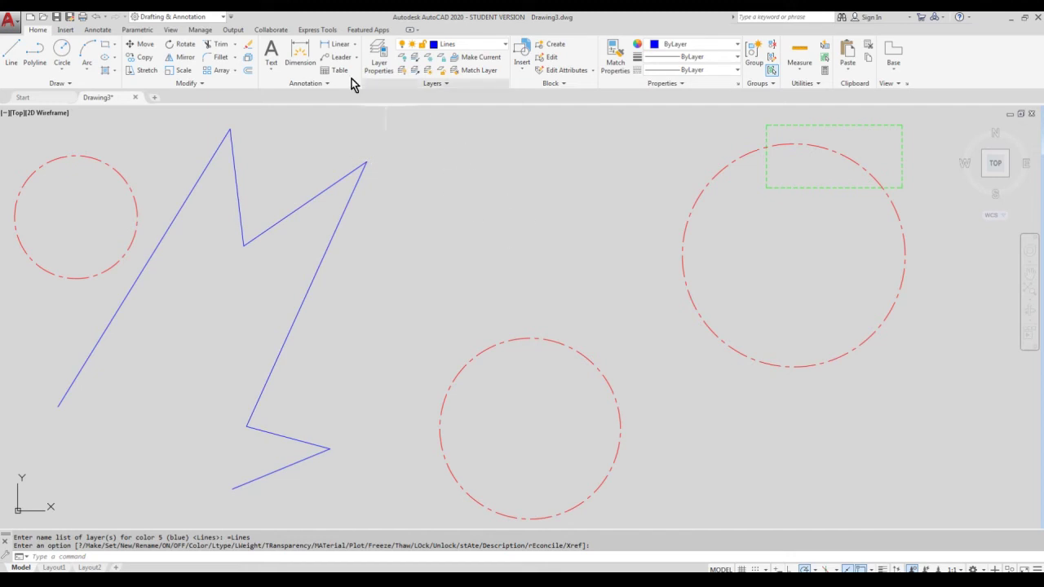
Change the Rectangle layer colour to magenta
click(504, 44)
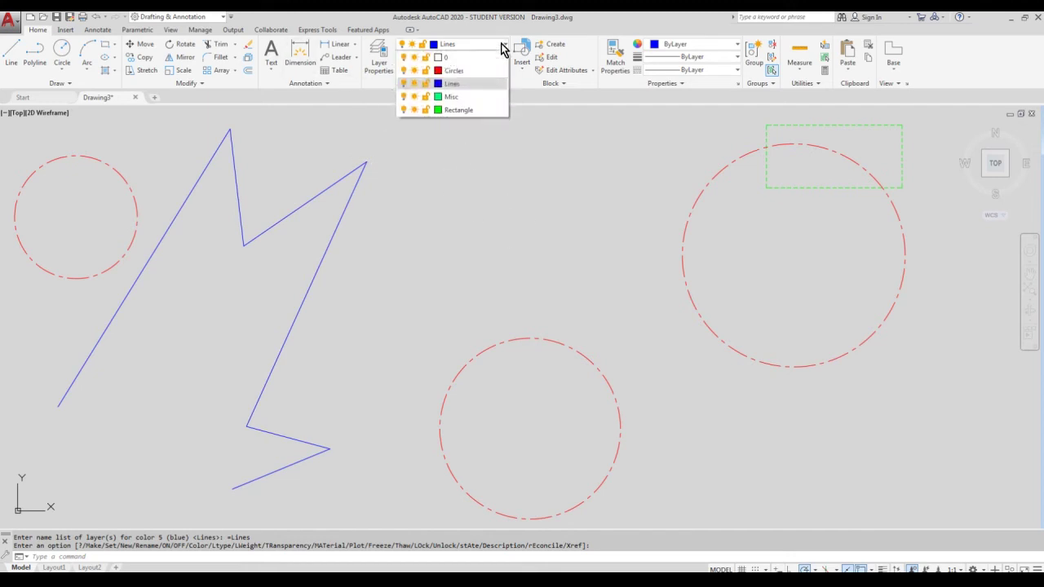
click(438, 110)
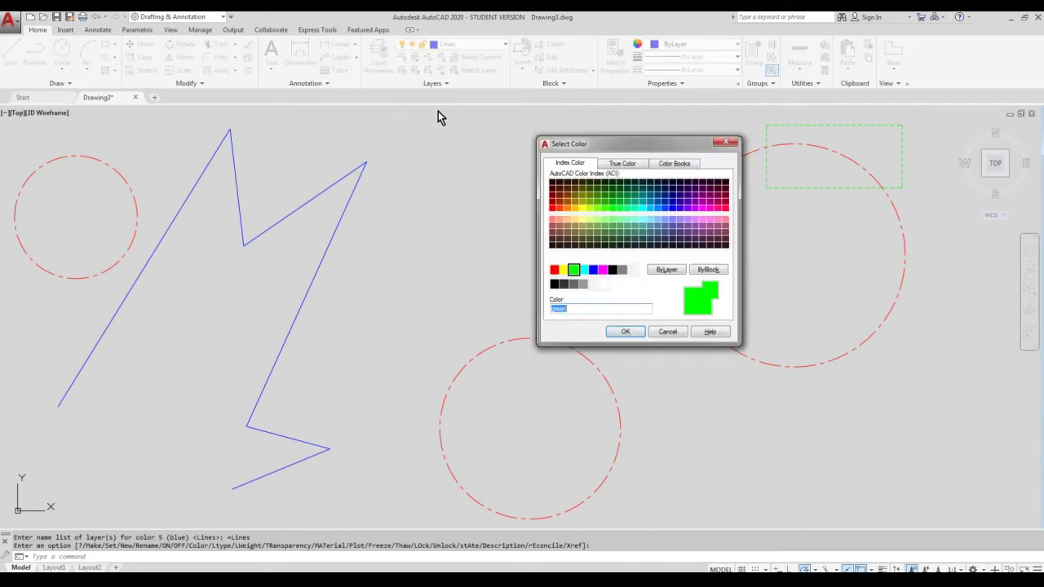
click(603, 270)
click(628, 333)
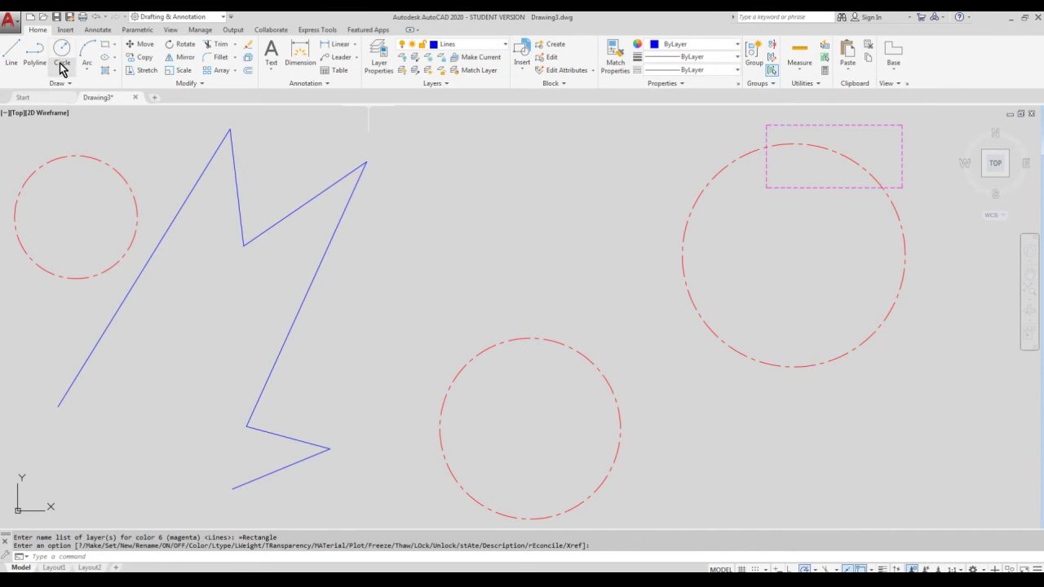
Draw a blue rectangle near the top centre of the drawing
click(104, 44)
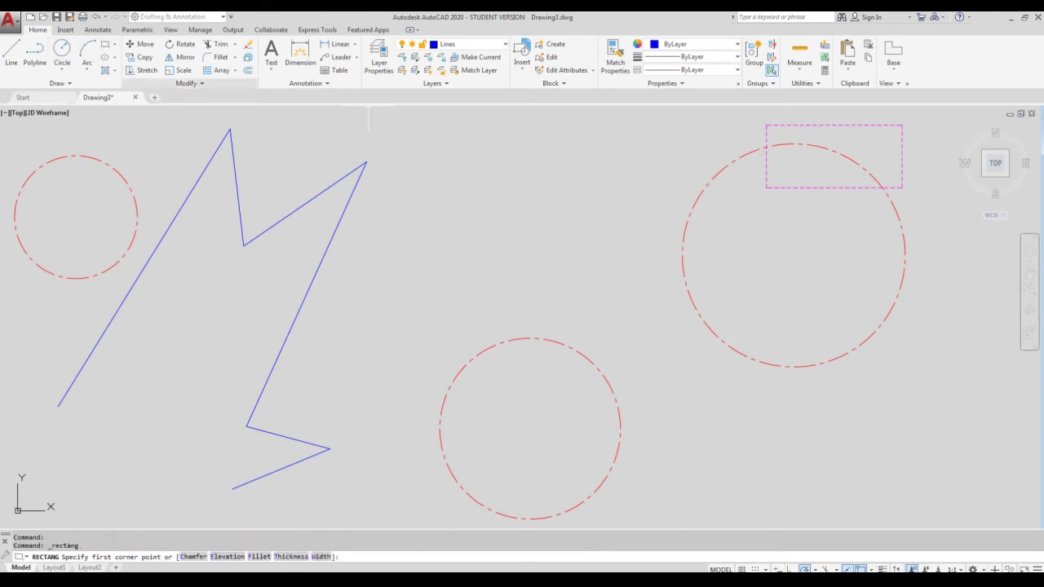
click(524, 125)
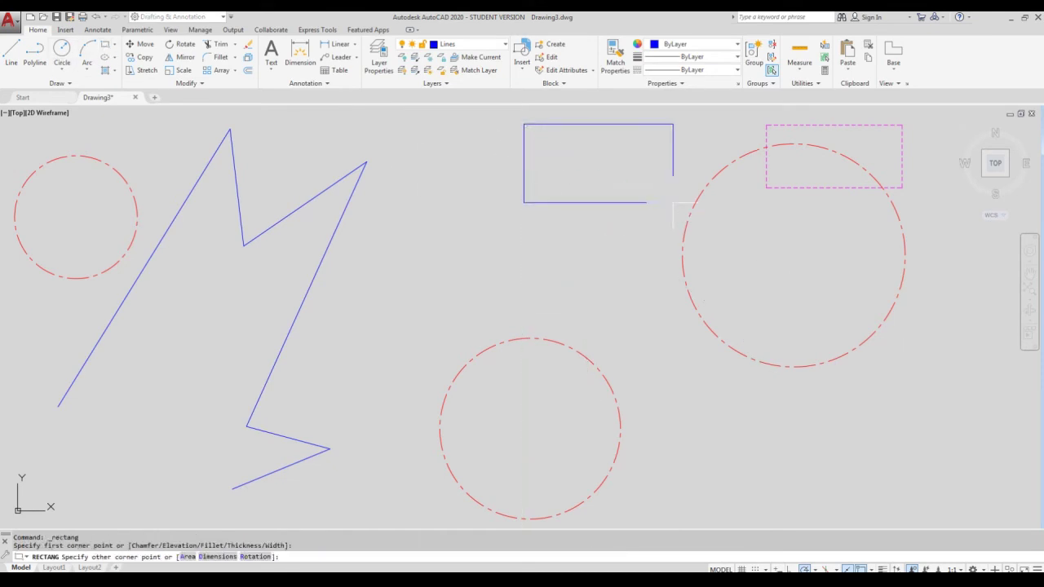
click(673, 203)
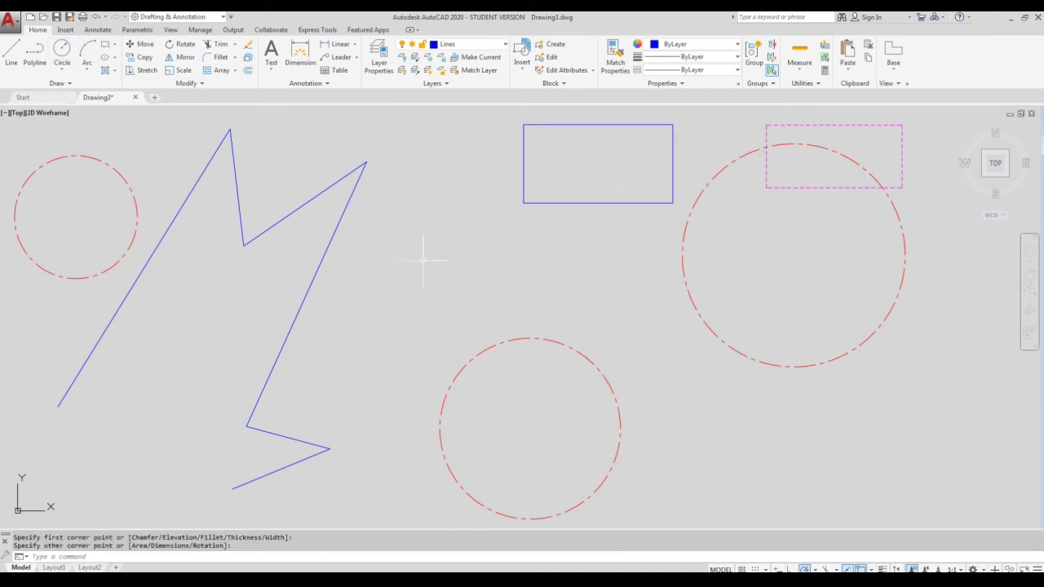
Make Rectangle the current layer and erase the blue rectangle
click(478, 44)
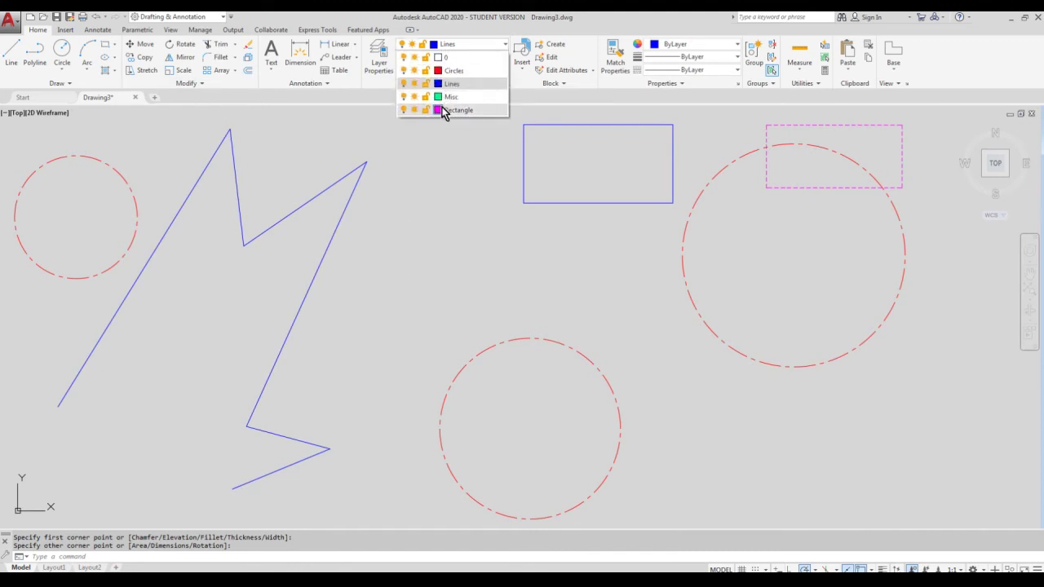
click(443, 109)
click(668, 332)
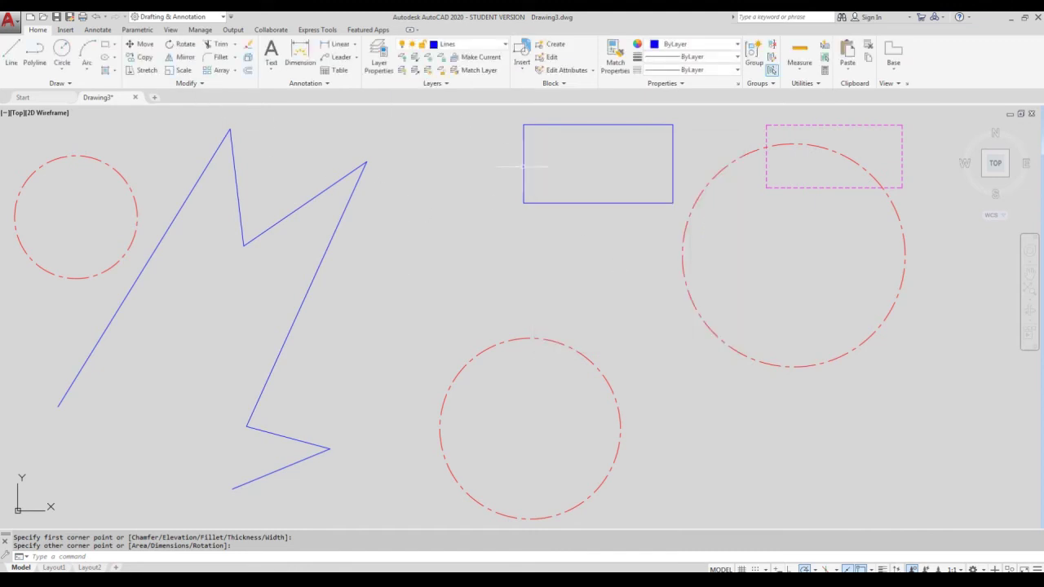
click(505, 45)
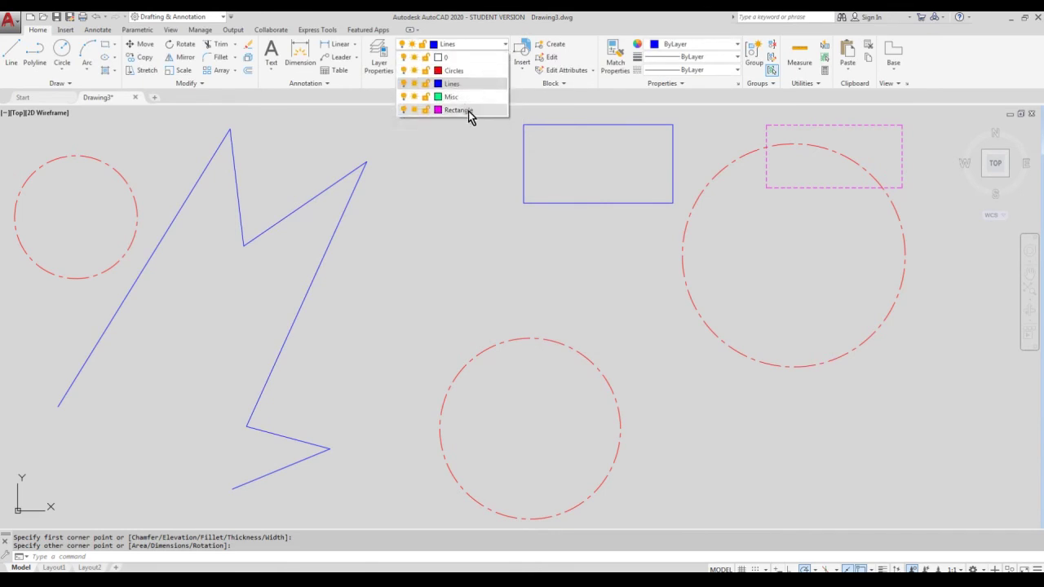
click(469, 111)
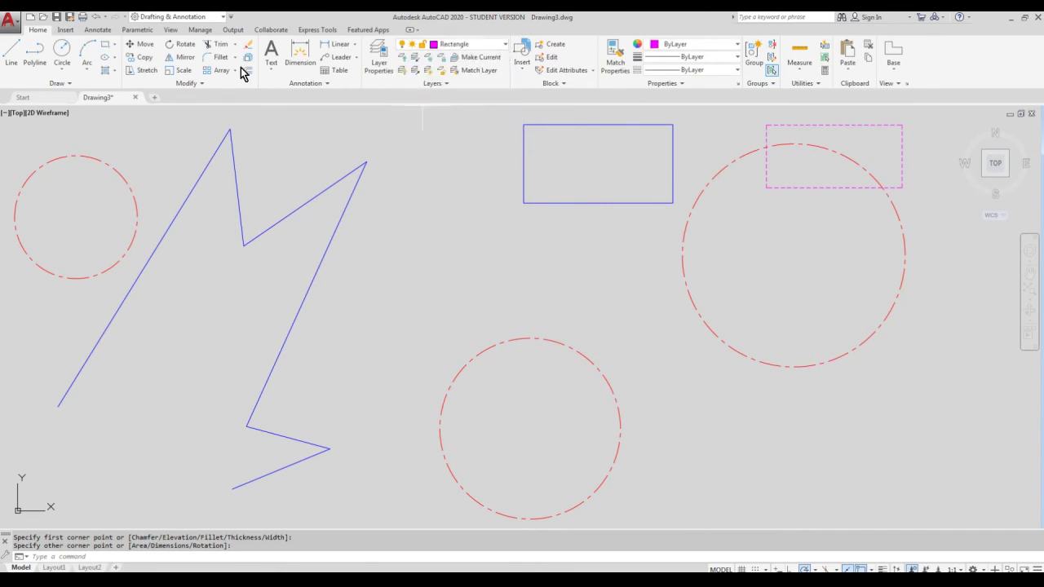
click(535, 203)
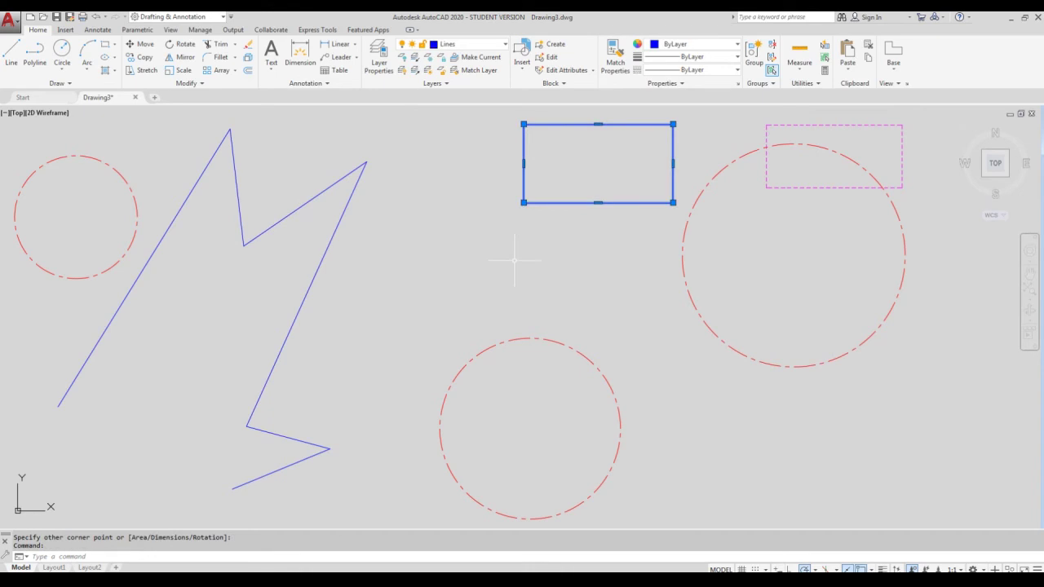
key(Delete)
Draw three magenta dashed rectangles at the top centre, middle and lower right
click(106, 48)
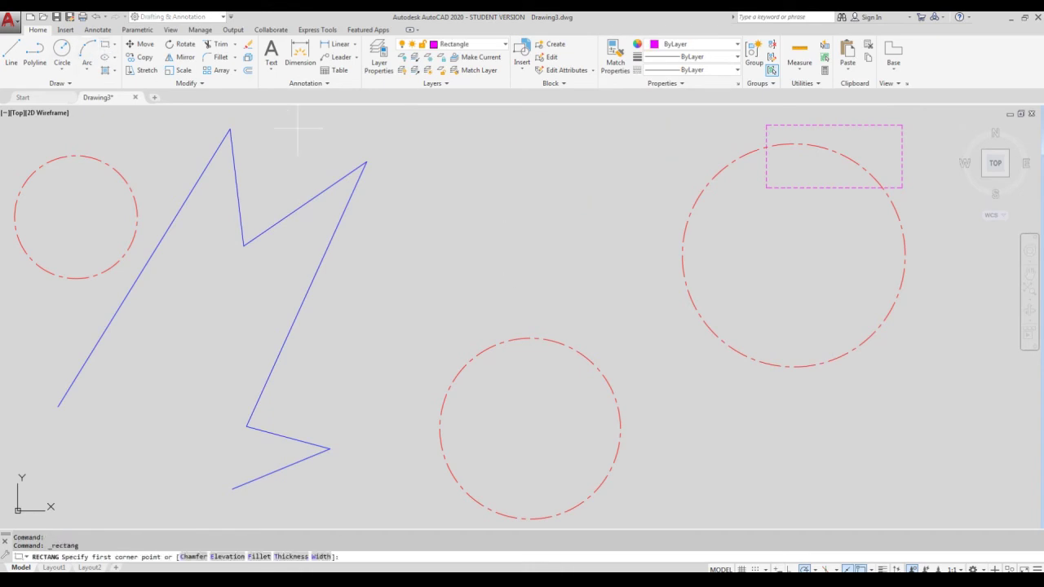
click(445, 125)
click(608, 200)
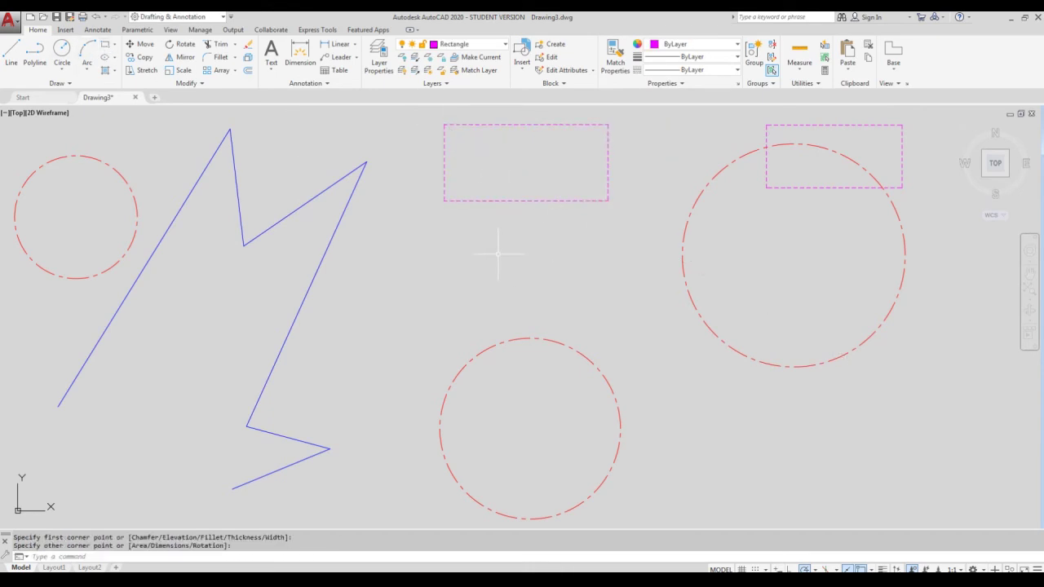
key(Return)
click(467, 243)
click(607, 308)
key(Return)
click(679, 390)
click(888, 475)
key(Return)
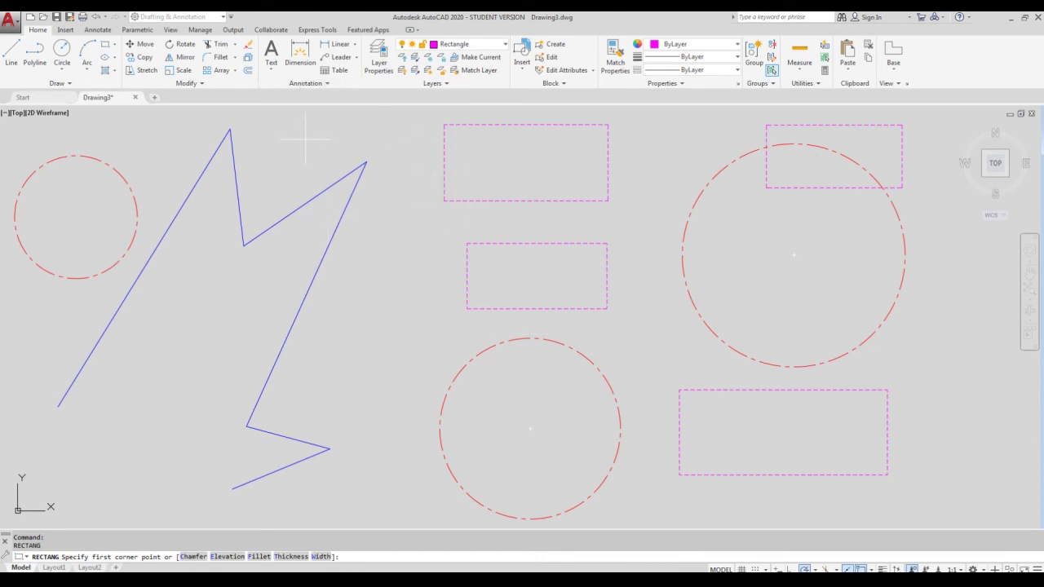
Make Misc the current layer and change its colour to index 131
click(501, 47)
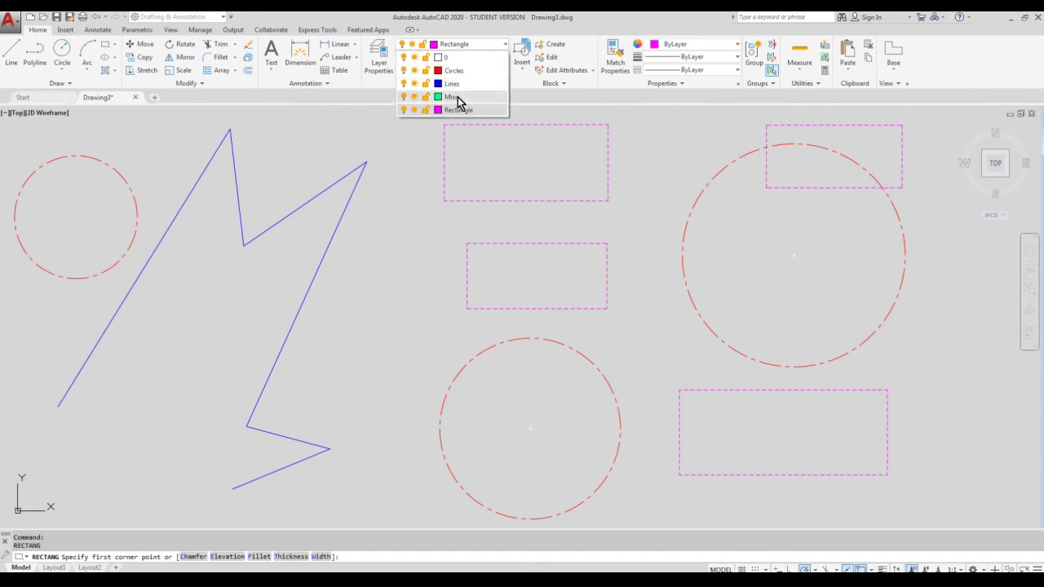
click(455, 97)
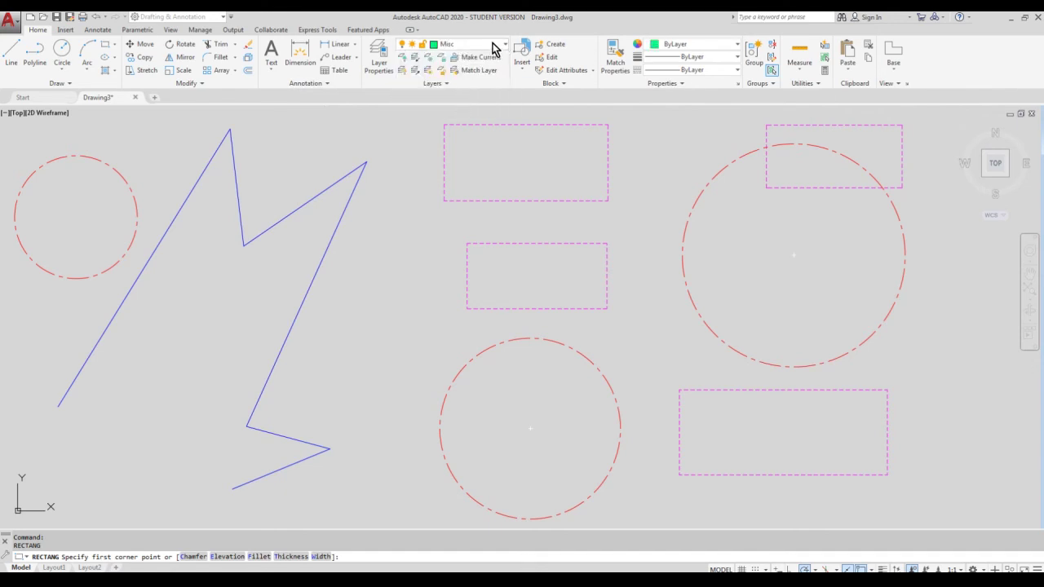
click(438, 47)
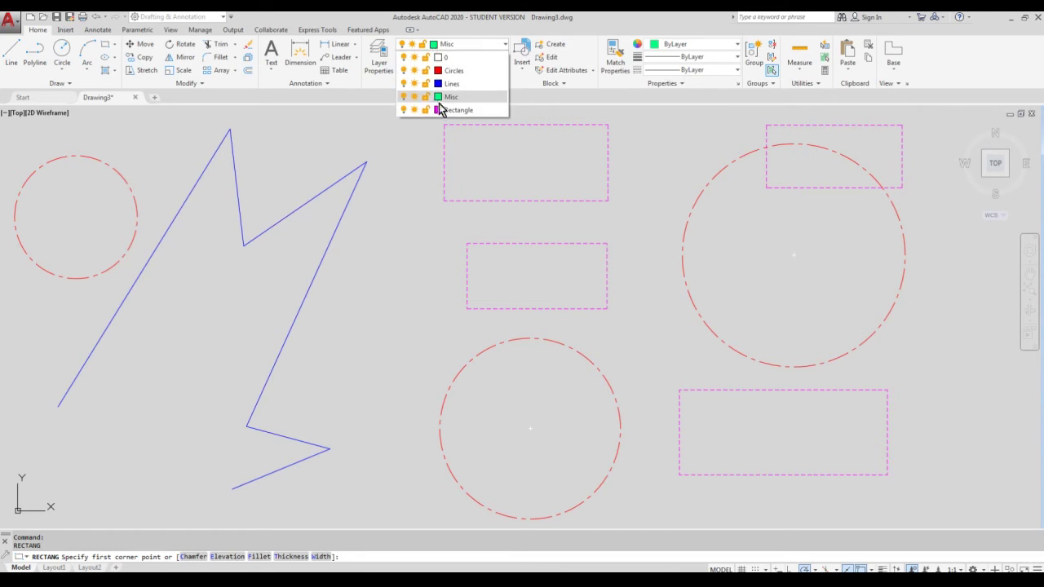
click(438, 97)
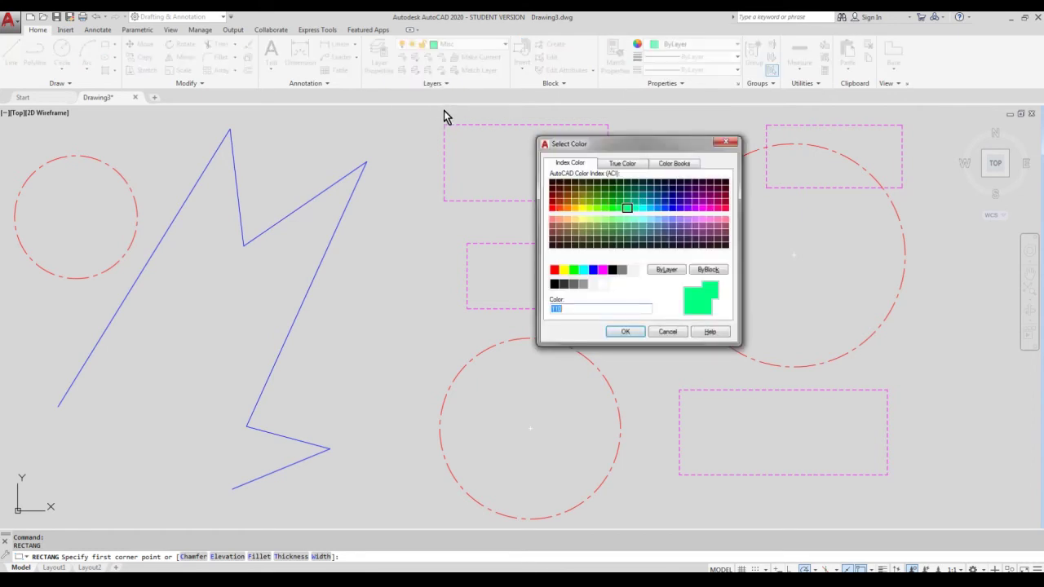
click(642, 219)
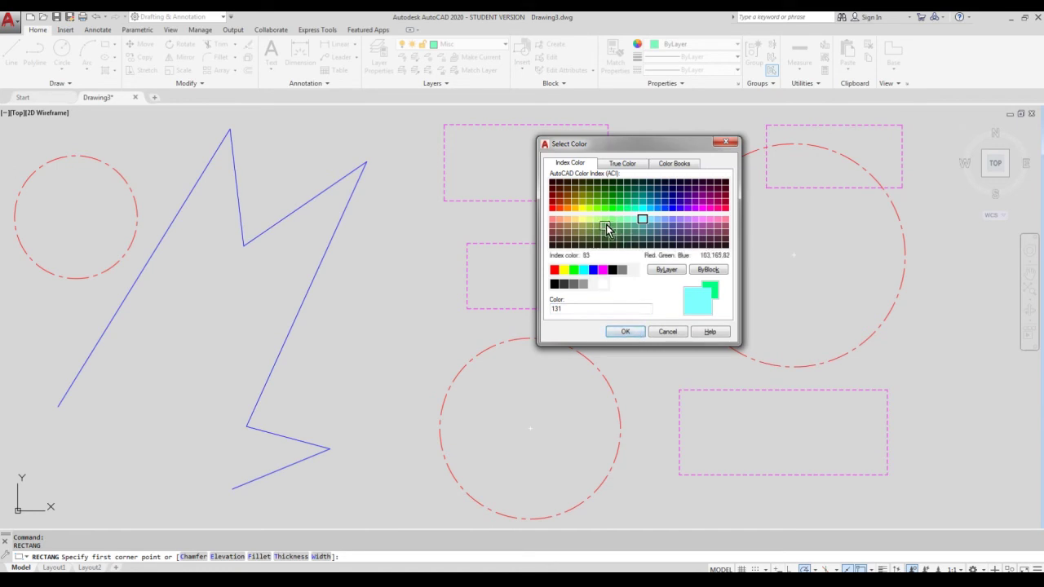
click(625, 331)
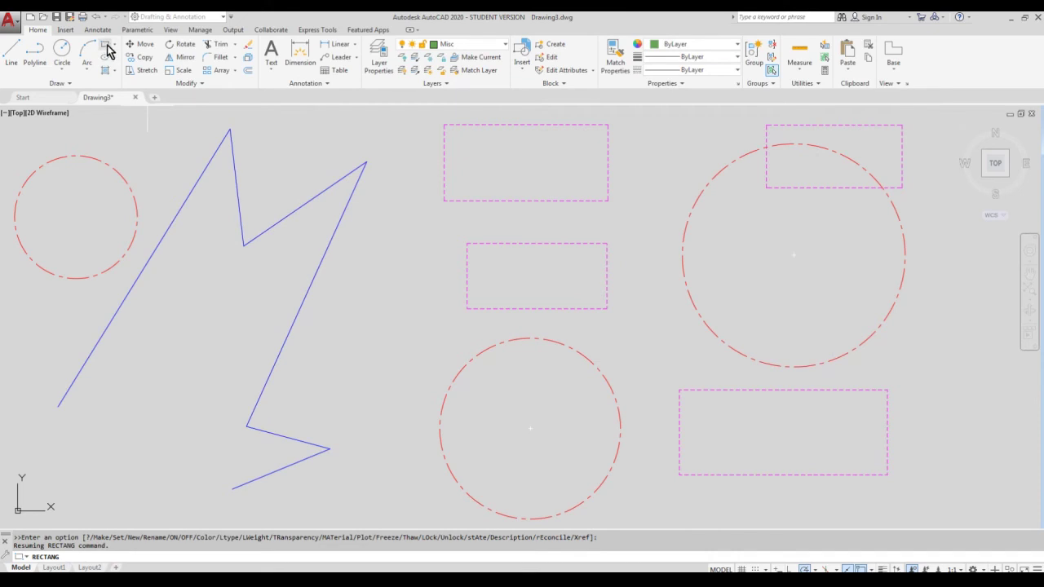
Draw a tall green rectangle on the left and a green circle beside it
click(107, 51)
click(173, 282)
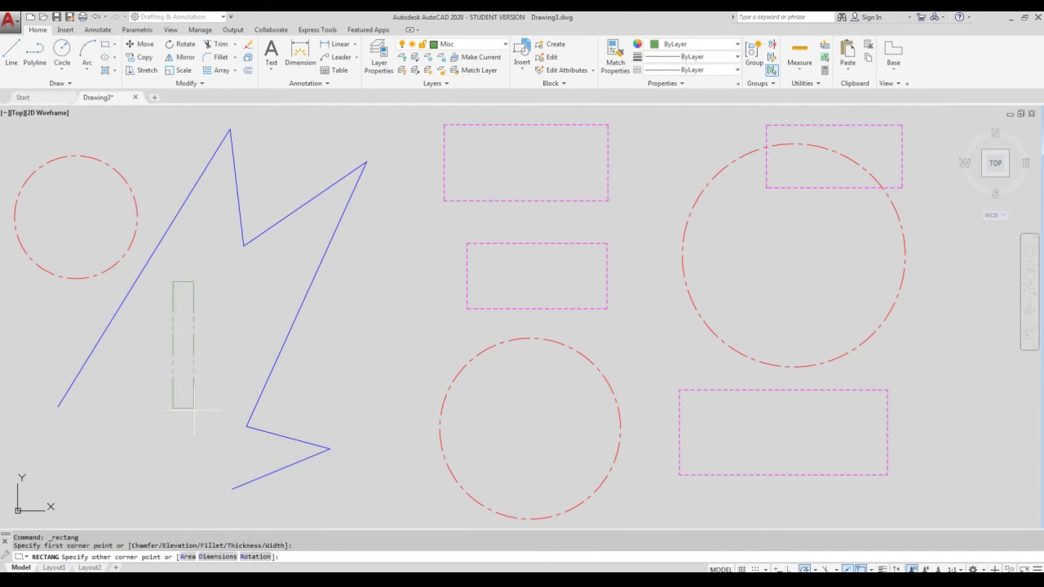
click(225, 453)
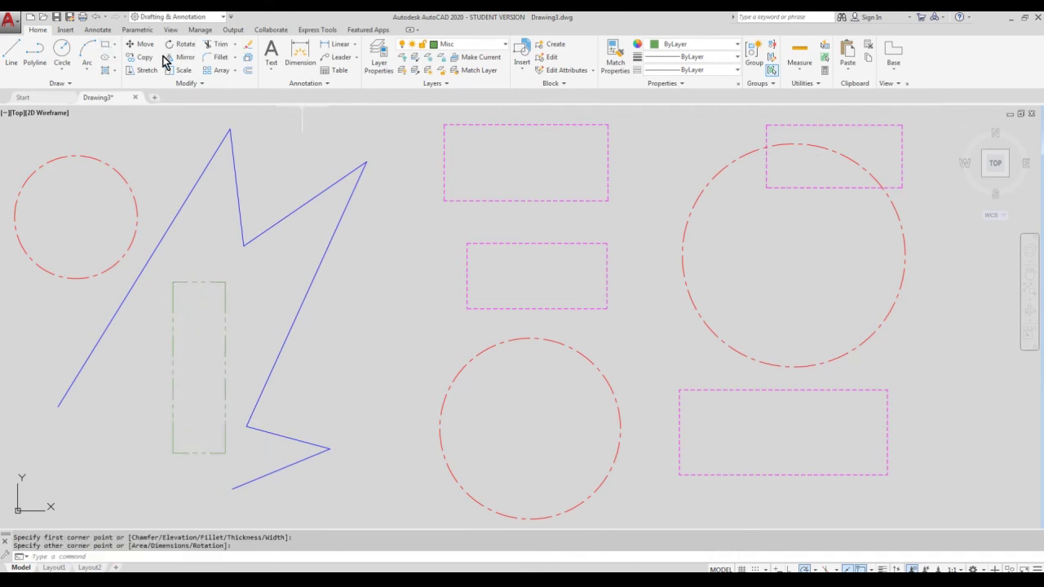
click(62, 51)
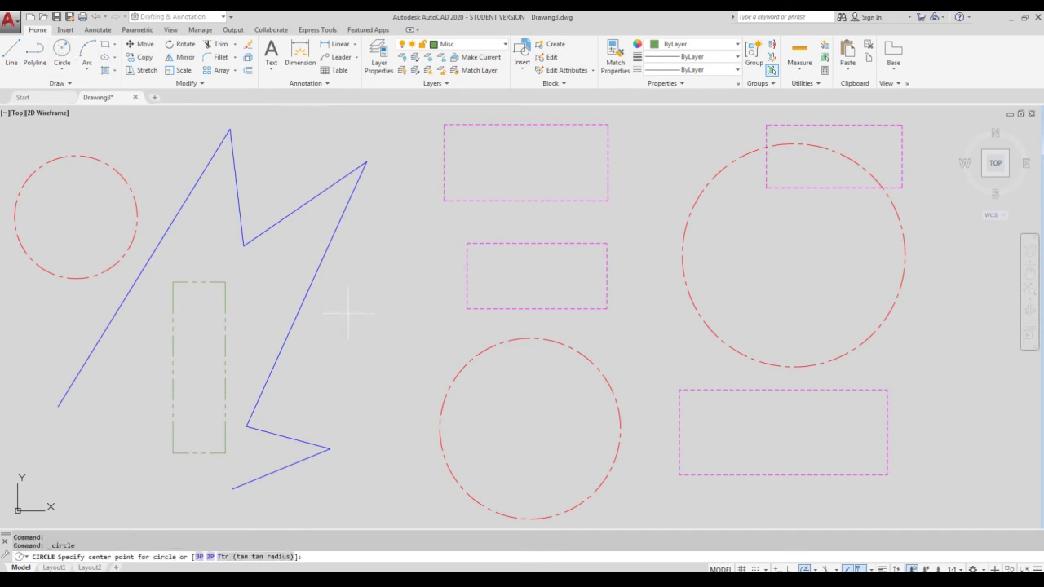
click(378, 330)
click(396, 396)
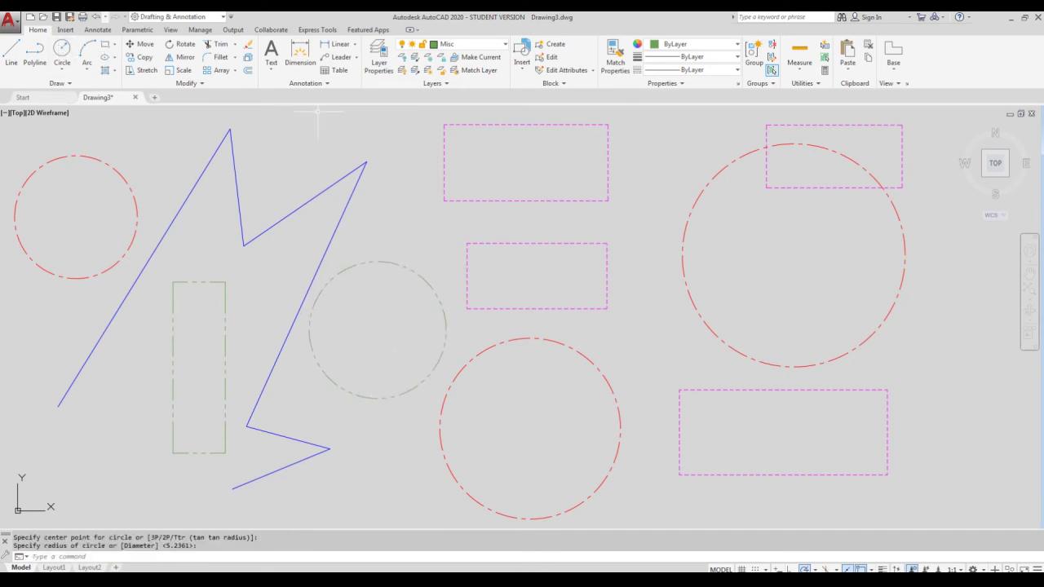
Draw a closed six-vertex green polyline inside the large red circle
click(36, 53)
click(733, 296)
click(766, 236)
click(835, 275)
click(849, 230)
click(879, 262)
click(822, 333)
right_click(737, 299)
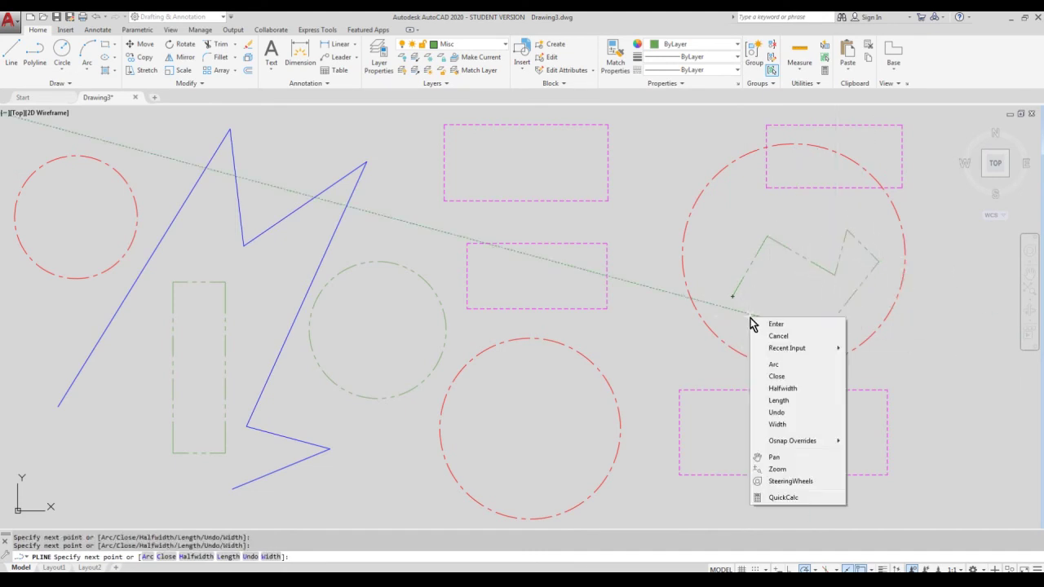
click(783, 376)
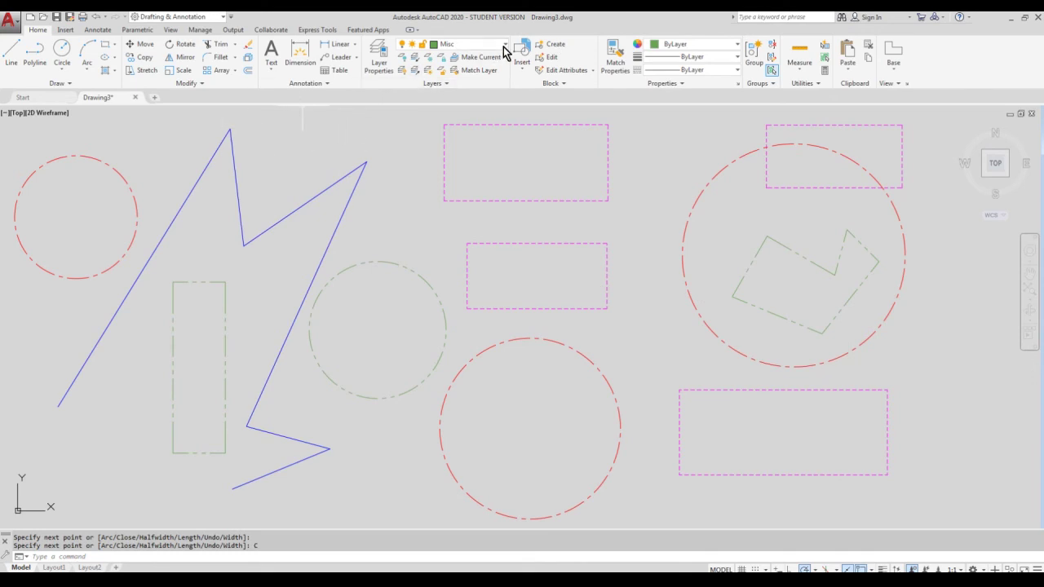
click(447, 45)
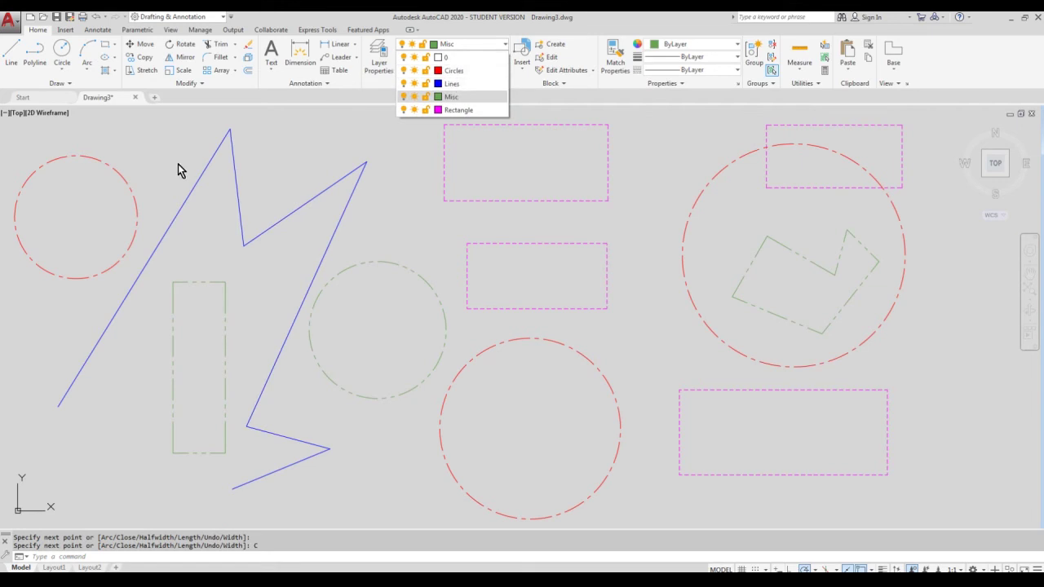
click(330, 156)
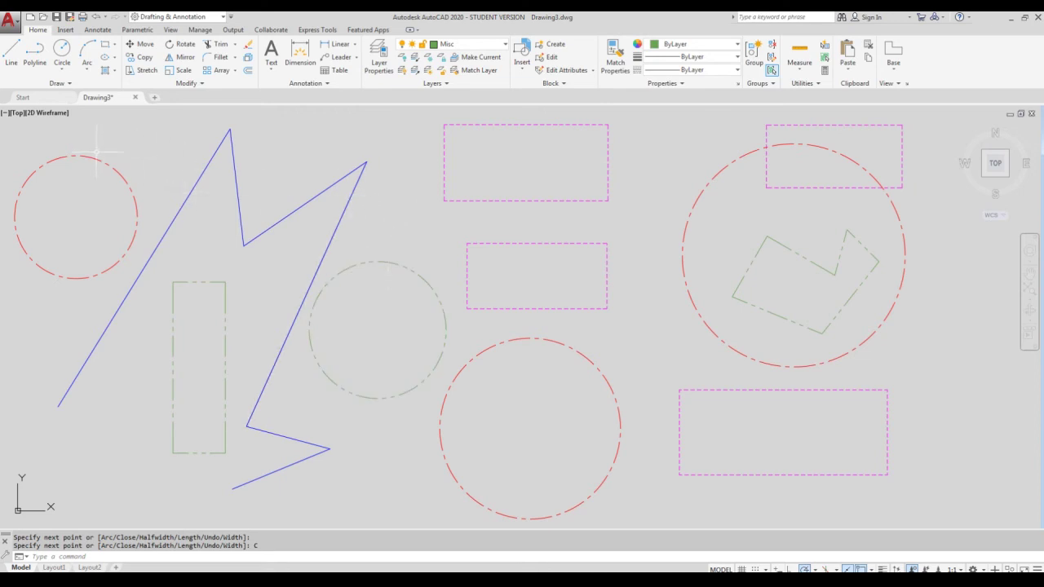
mouse_move(90, 157)
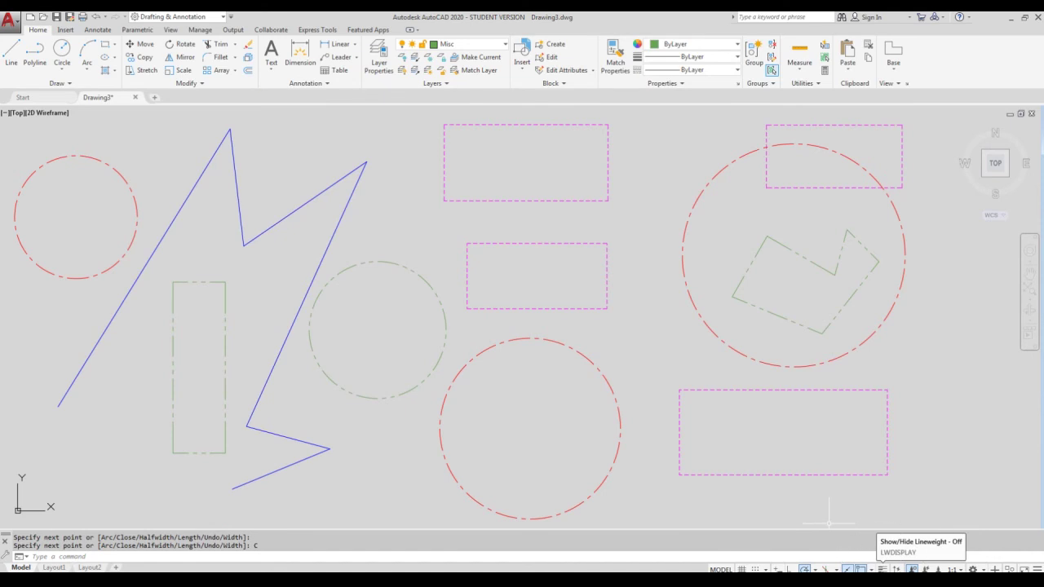
Keep LineWeight in the status bar tools and use the Show/Hide Lineweight toggle
click(1037, 570)
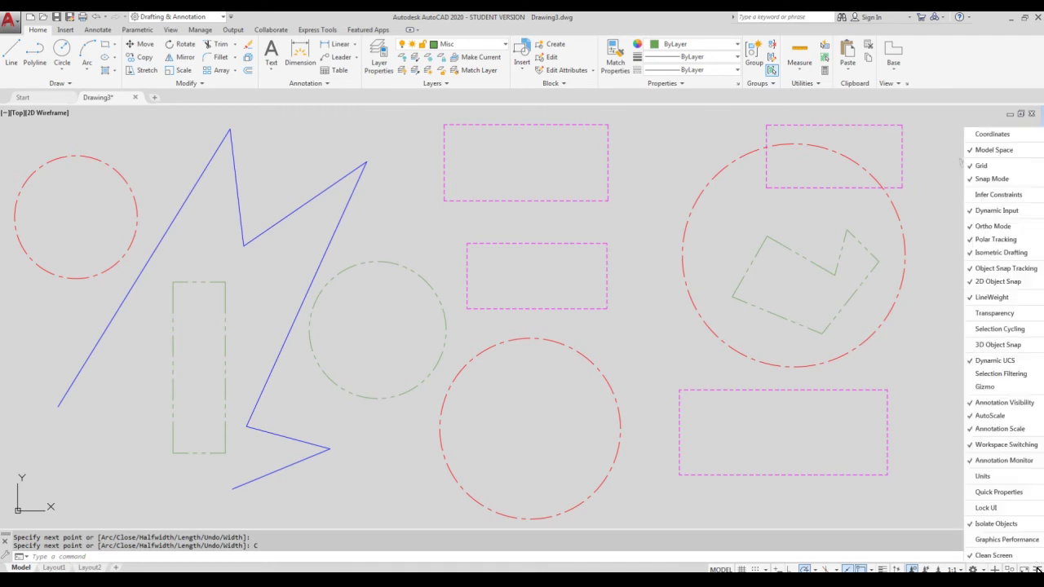
click(982, 304)
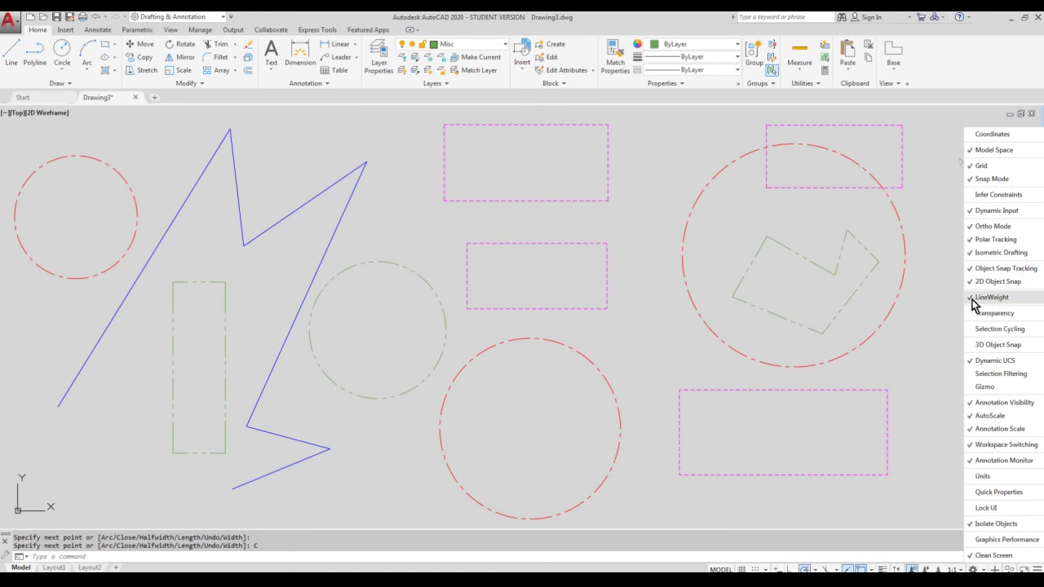
click(983, 298)
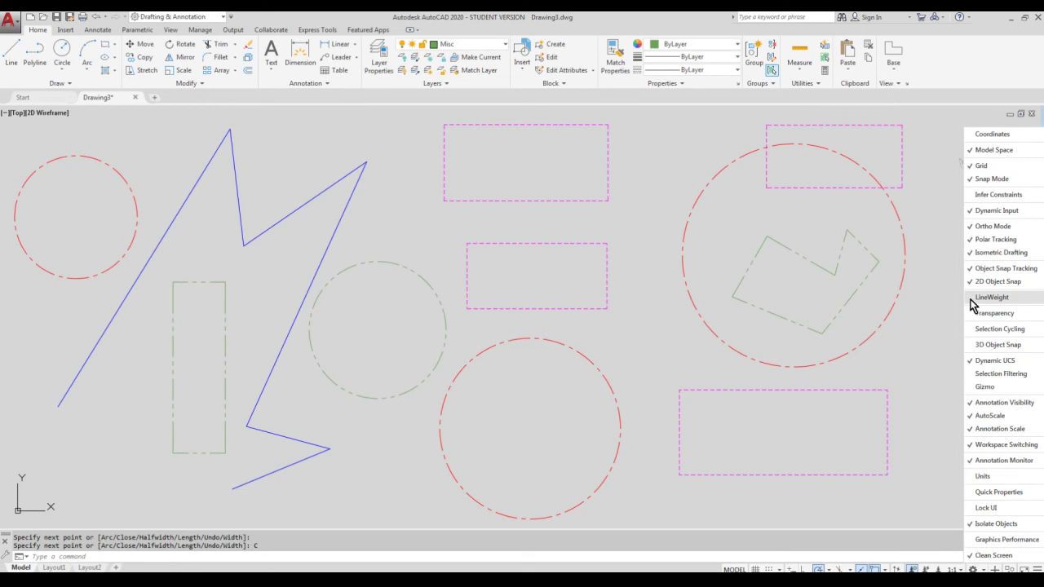
click(973, 301)
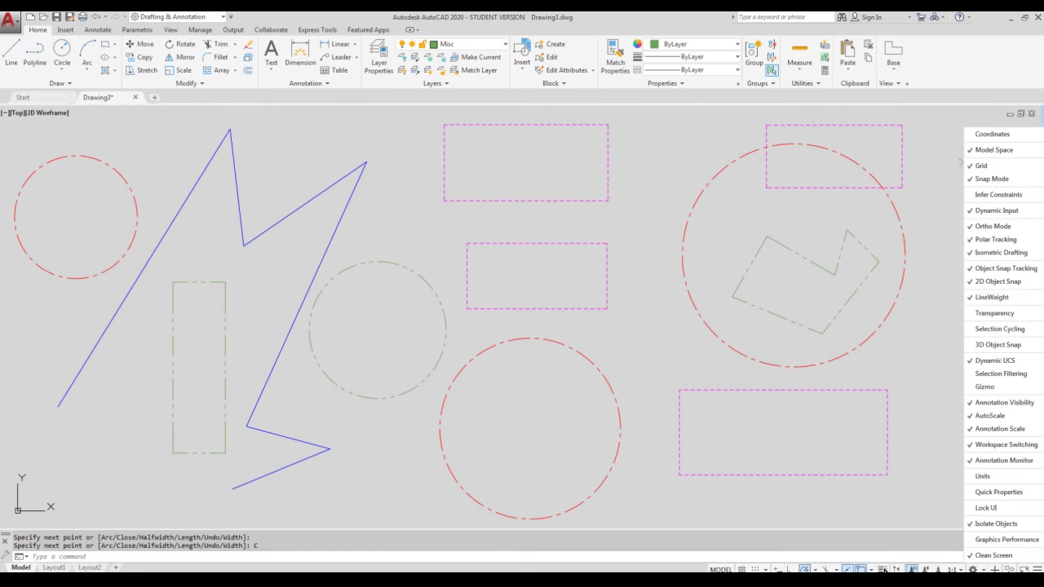
click(922, 512)
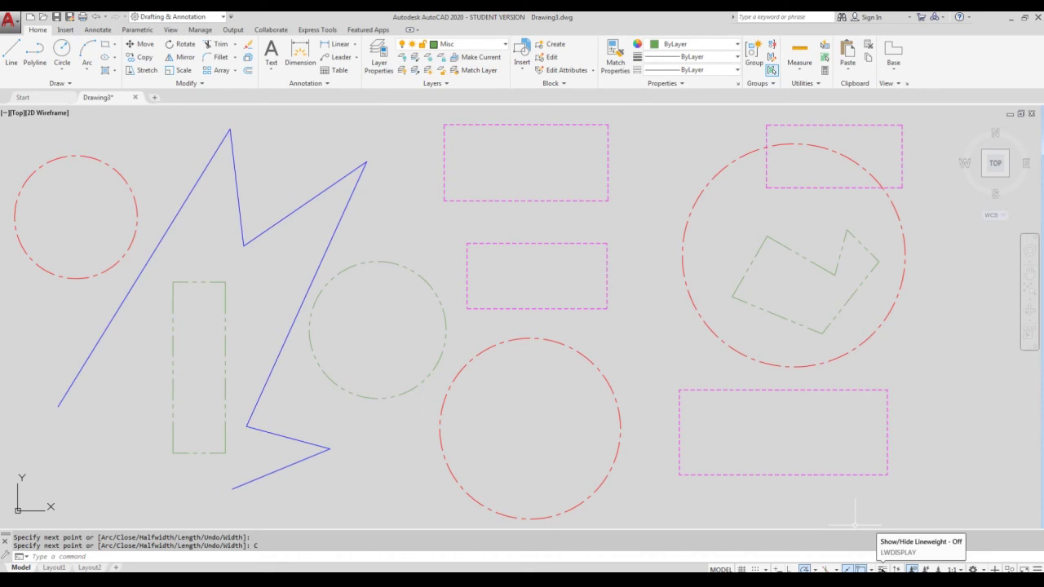
click(882, 569)
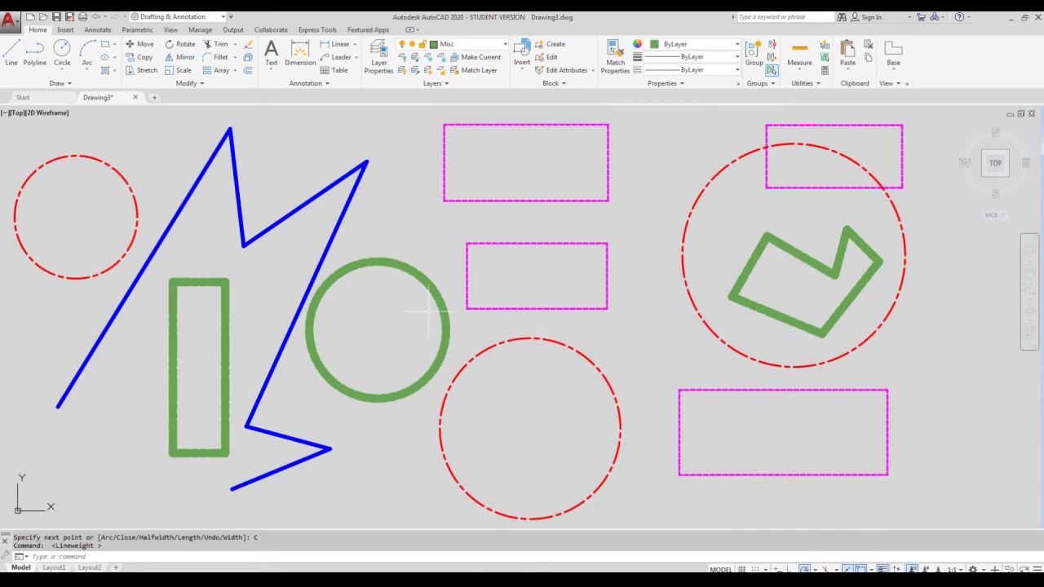
click(177, 281)
key(Escape)
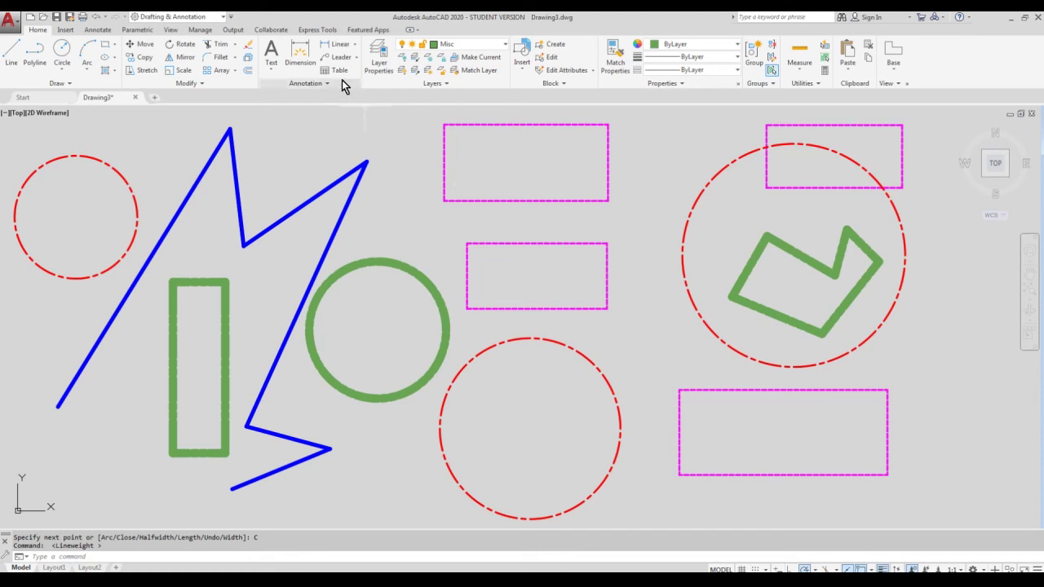
In Layer Properties Manager, give the Misc layer a 0.25 mm lineweight and close it
click(382, 58)
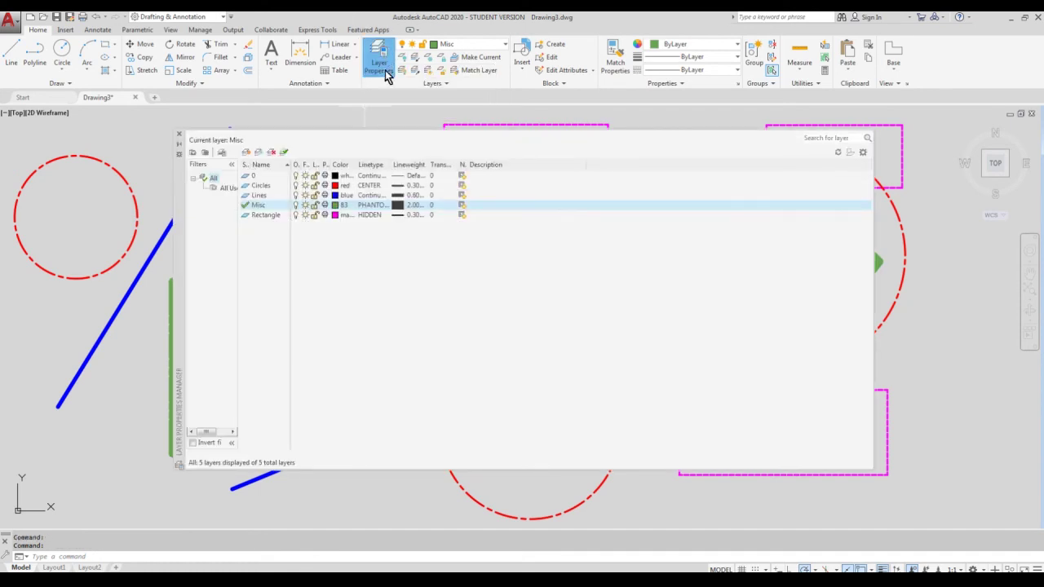
click(326, 137)
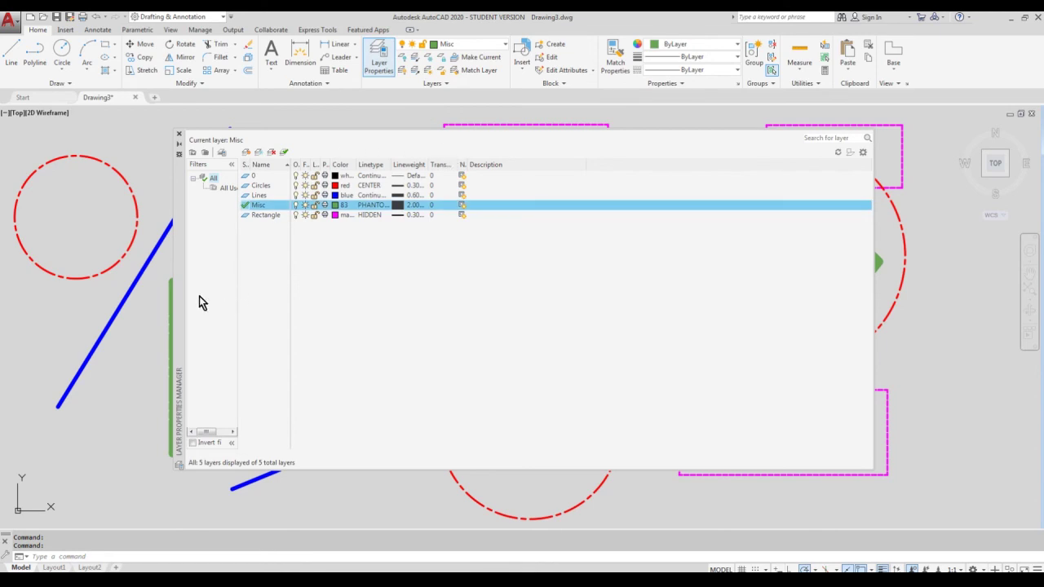
drag(178, 290, 391, 295)
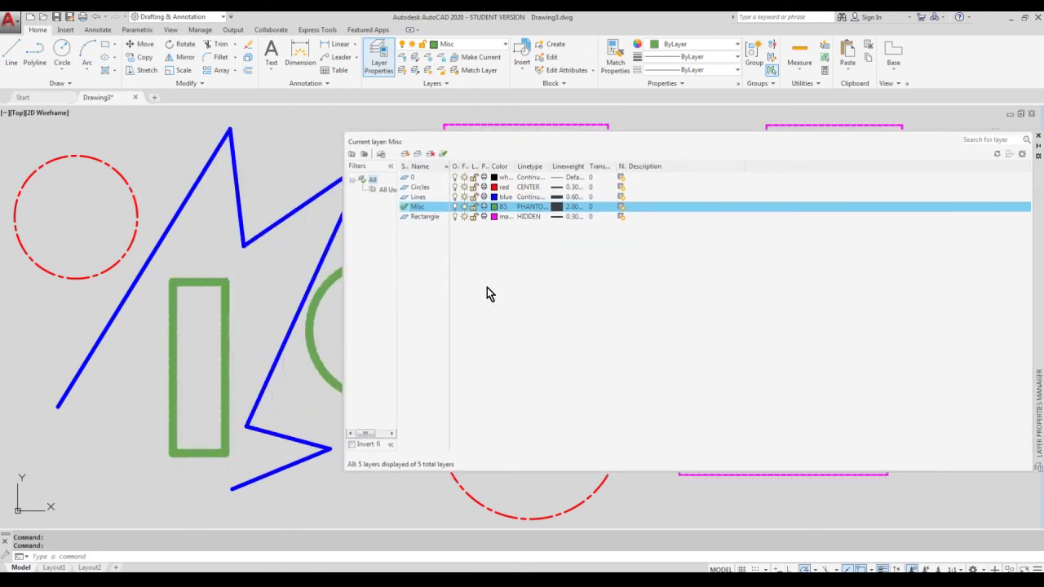
drag(345, 261, 671, 290)
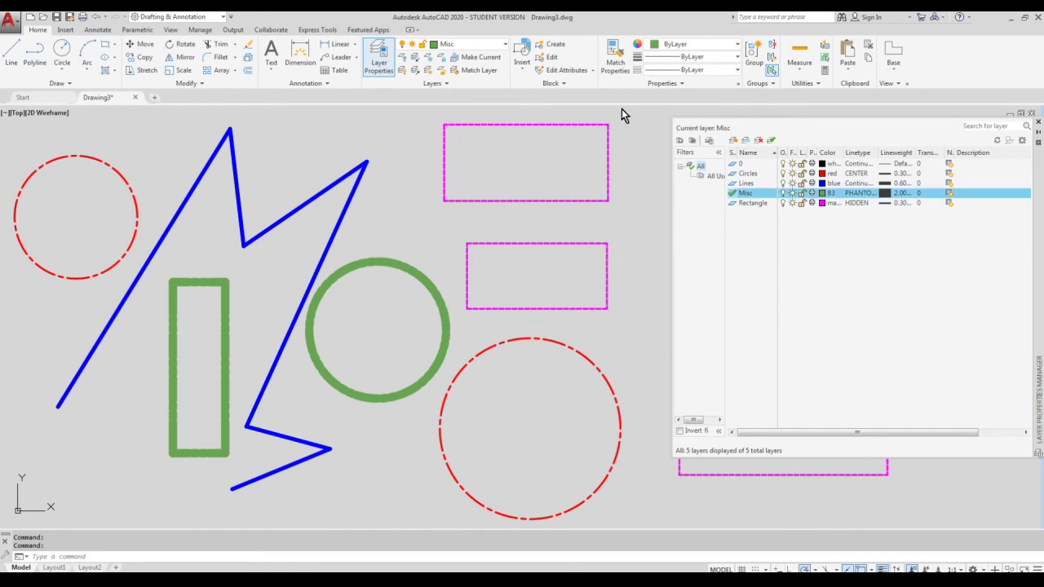
drag(1038, 189, 920, 211)
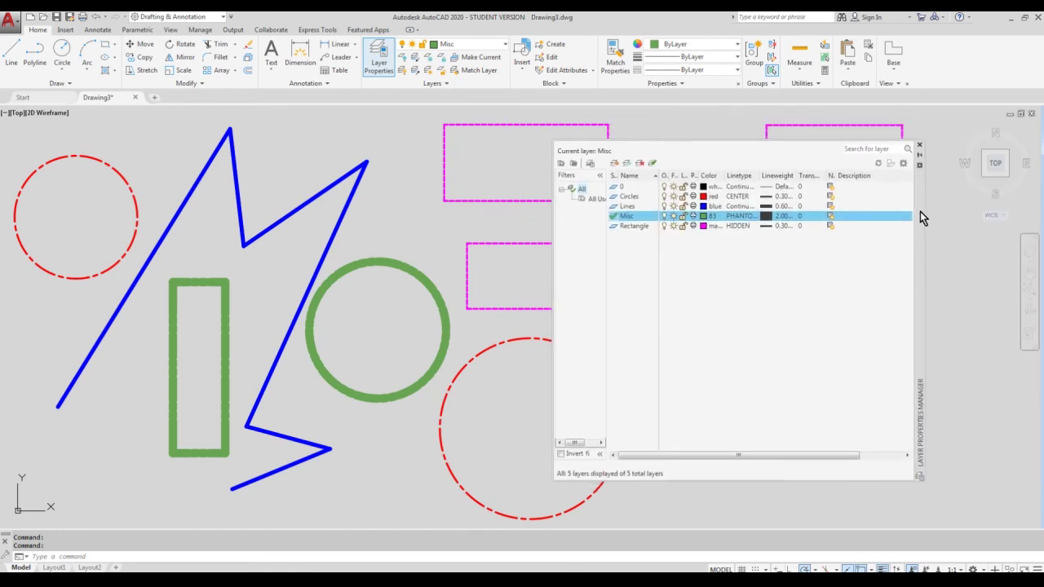
click(770, 219)
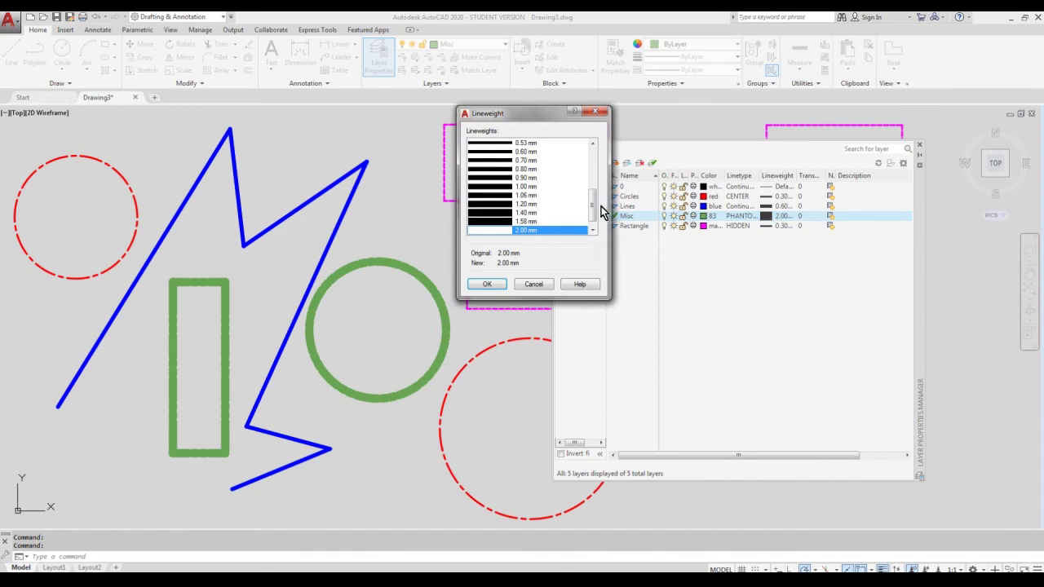
drag(592, 211, 595, 166)
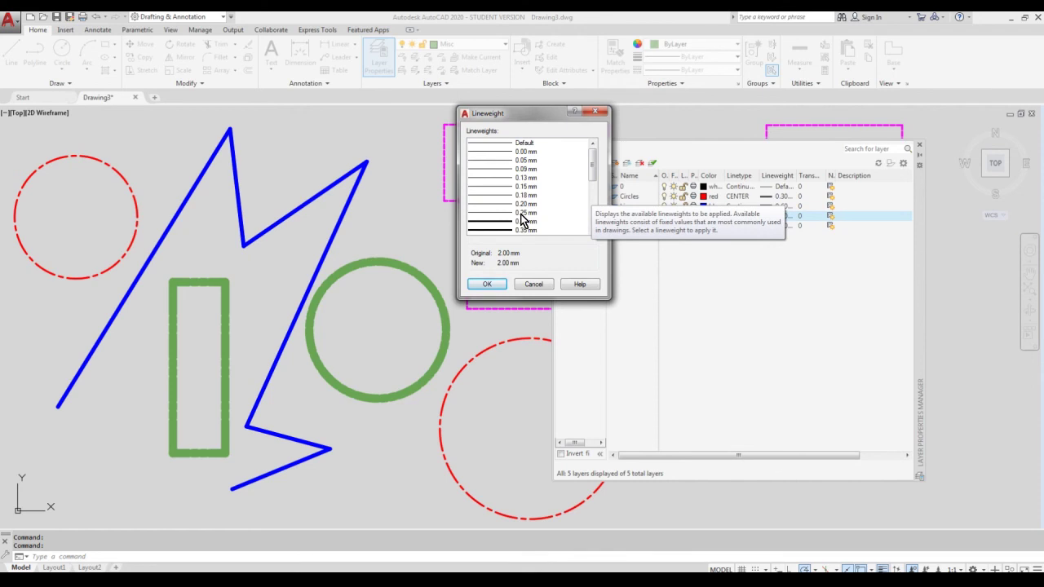
click(521, 214)
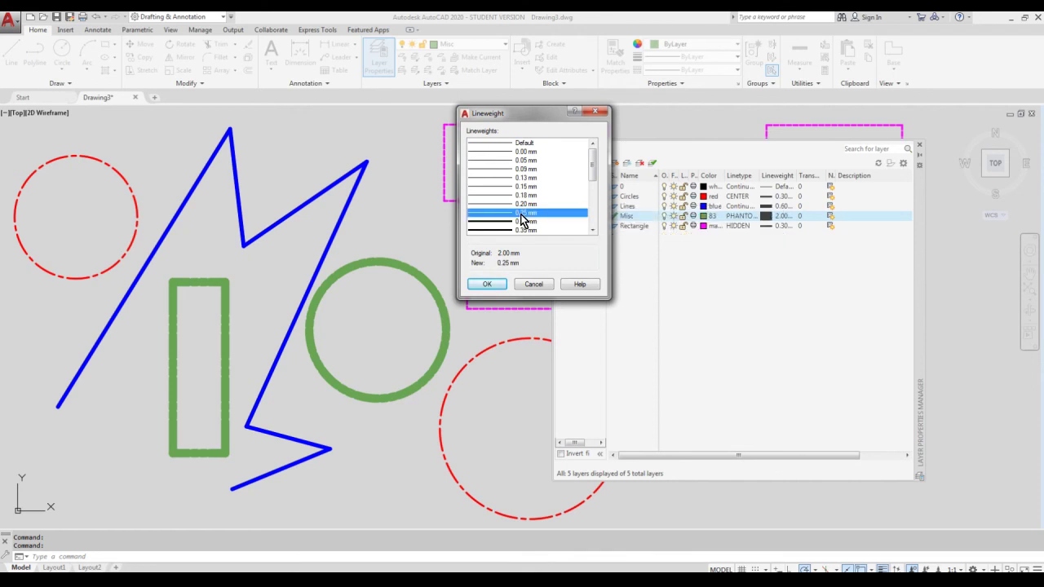
click(487, 285)
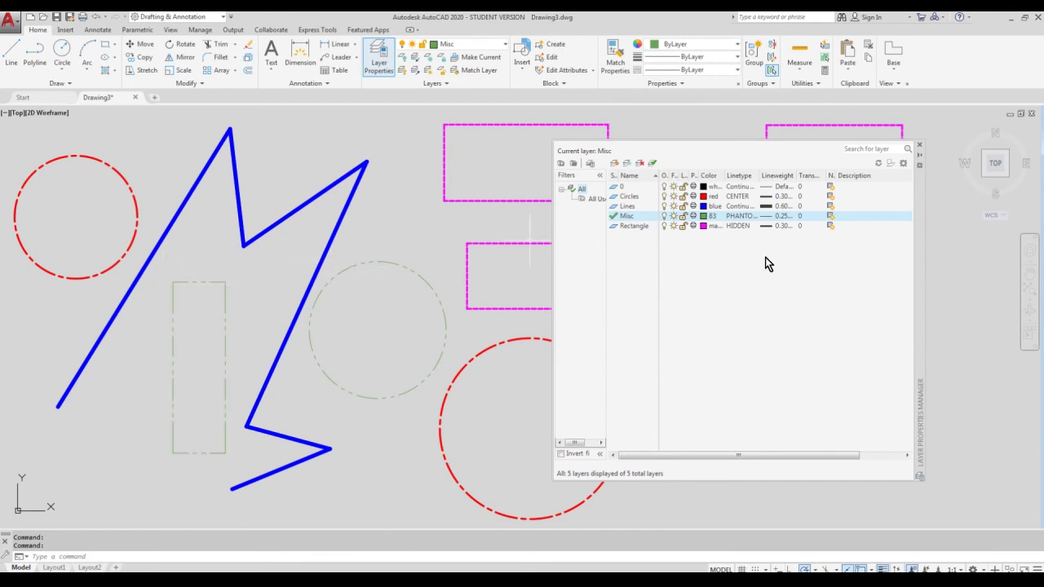
click(919, 148)
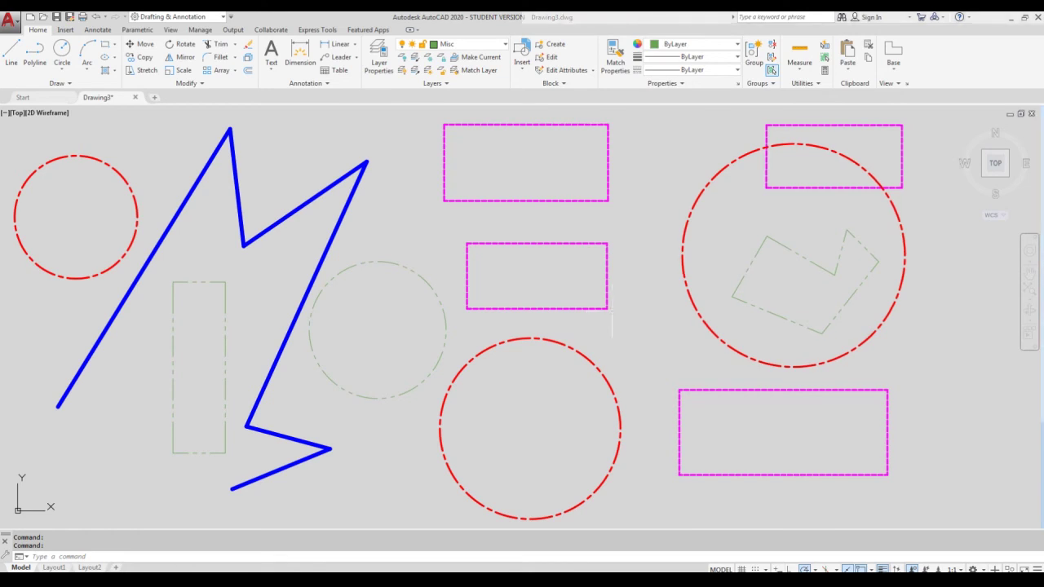
key(Escape)
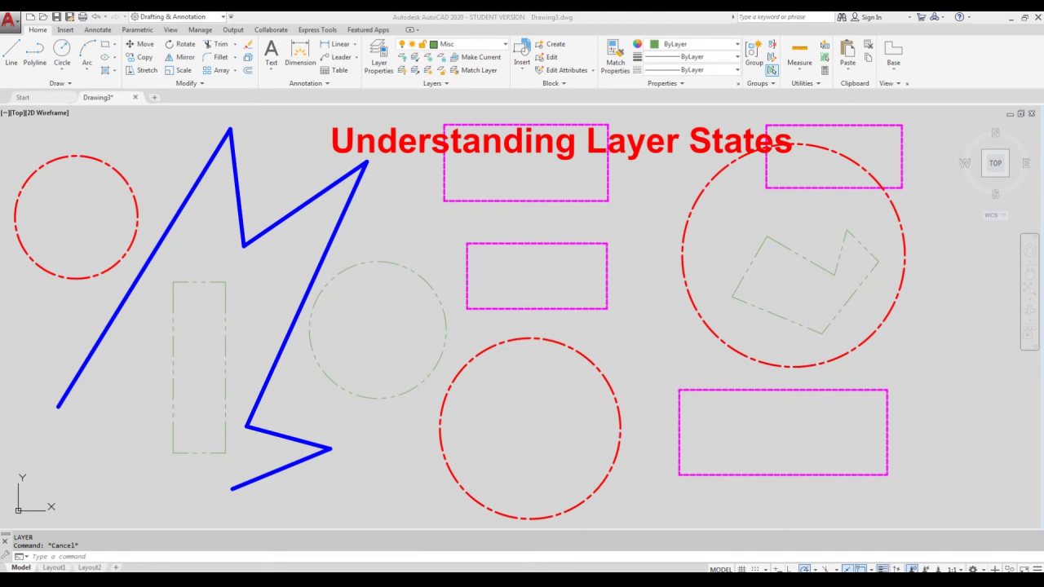
key(super+plus)
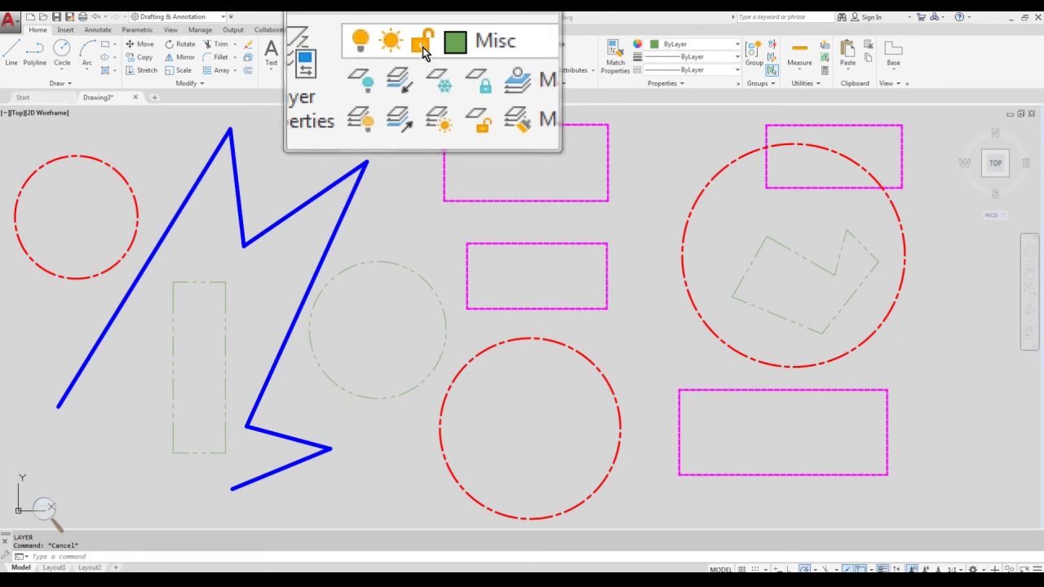
click(52, 508)
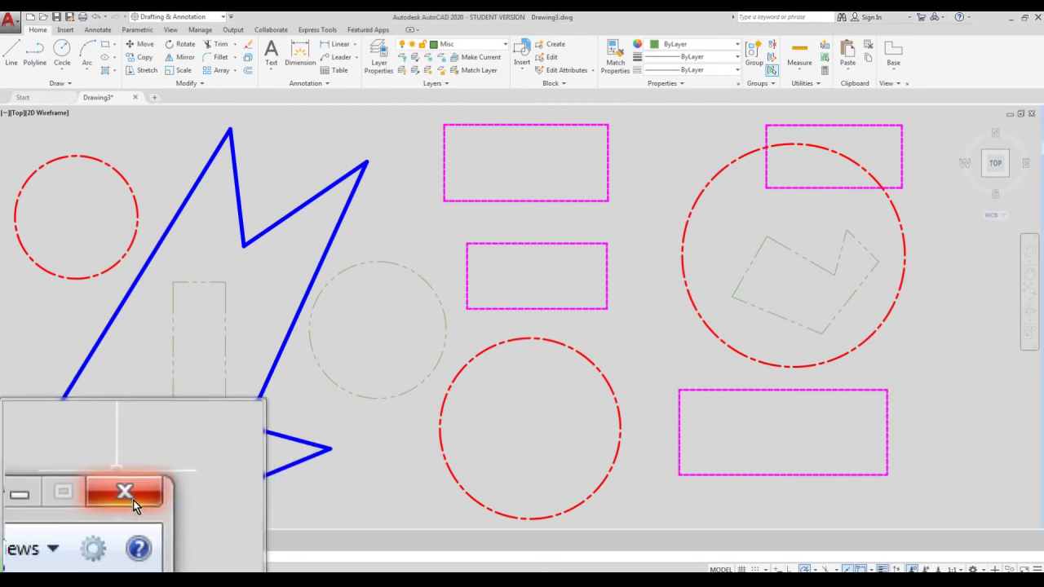
click(133, 500)
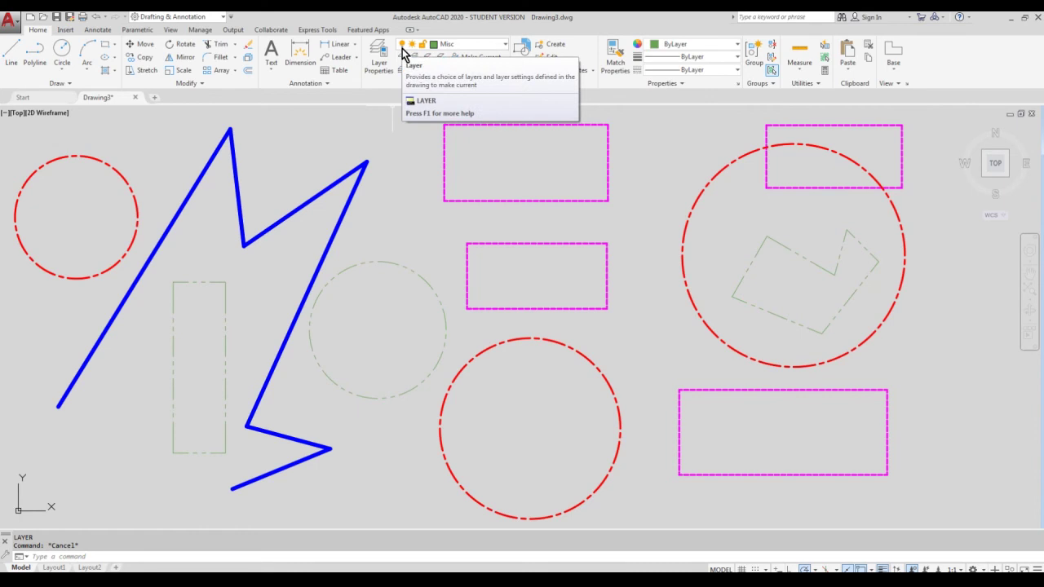
click(504, 44)
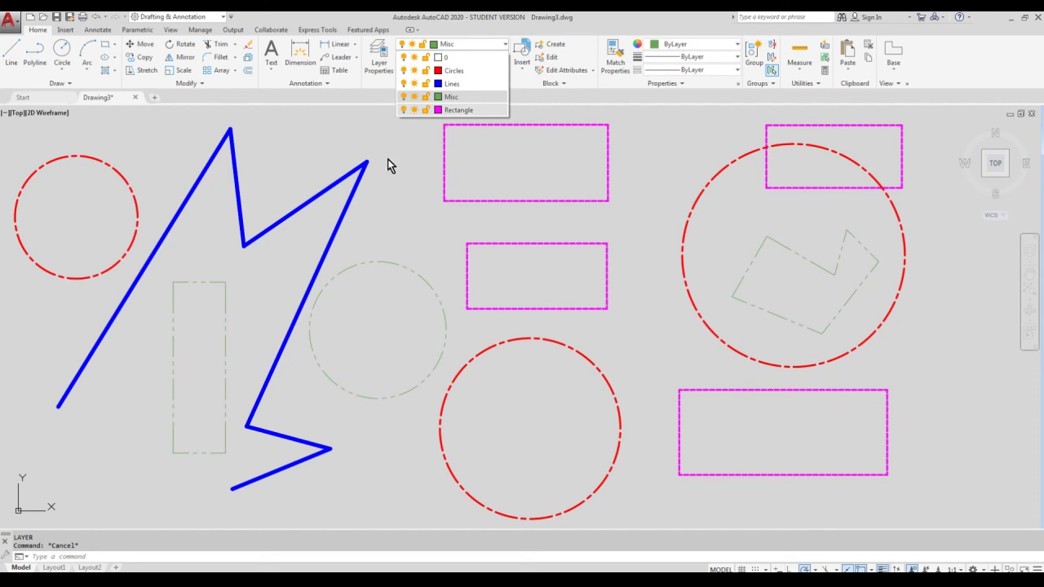
click(403, 109)
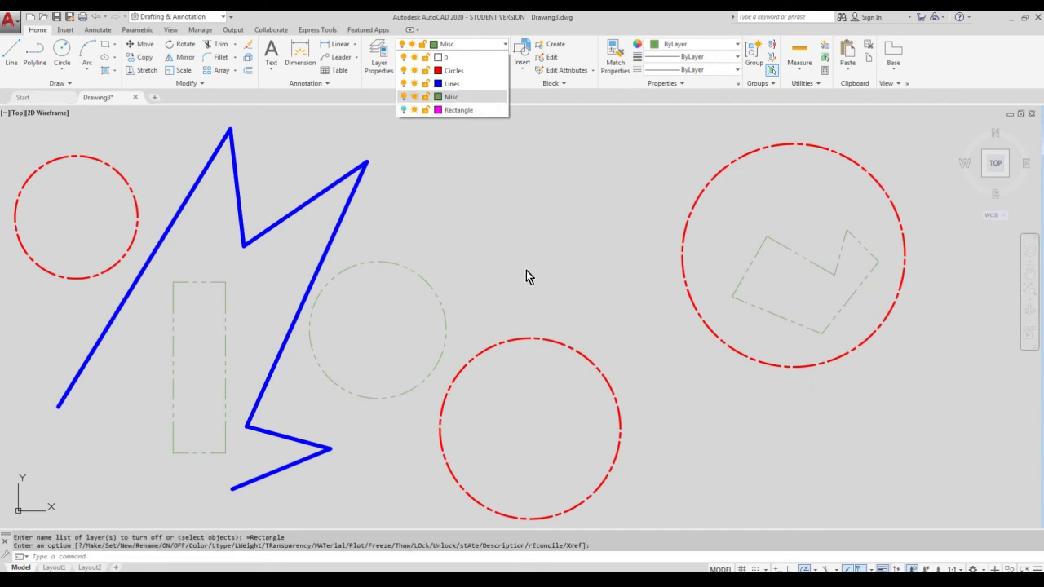
click(404, 84)
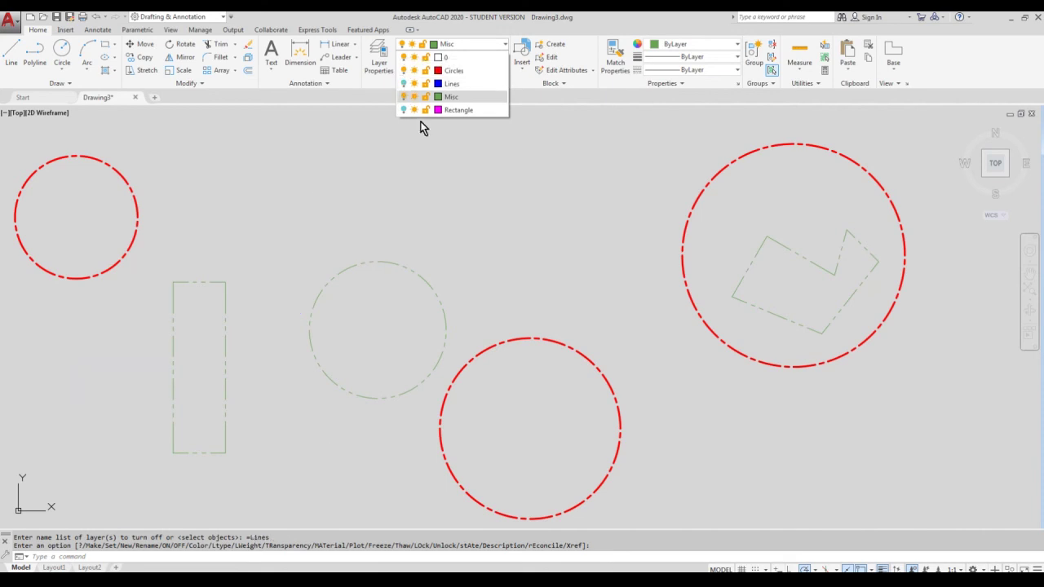
click(404, 71)
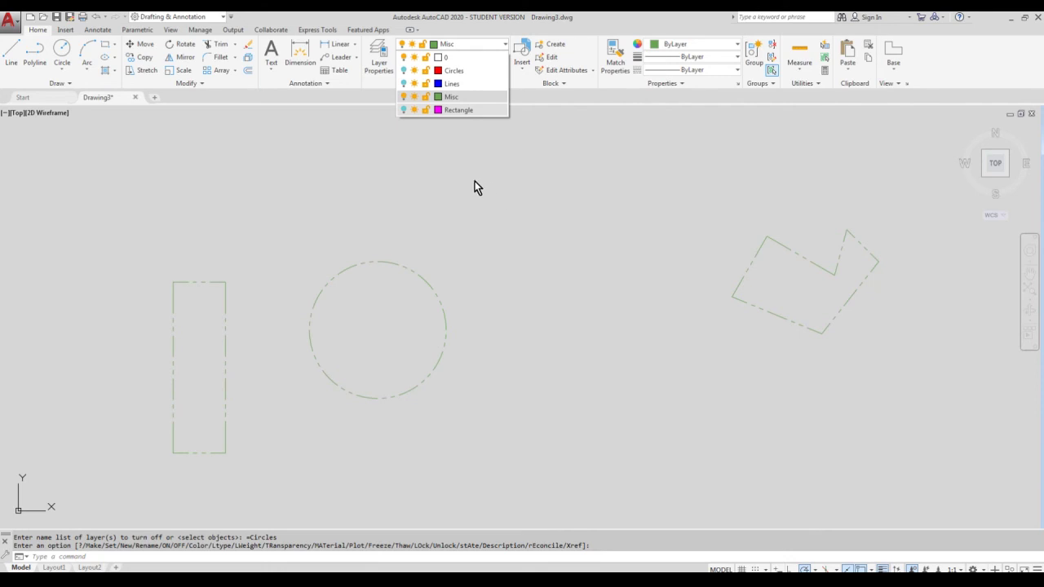
click(403, 71)
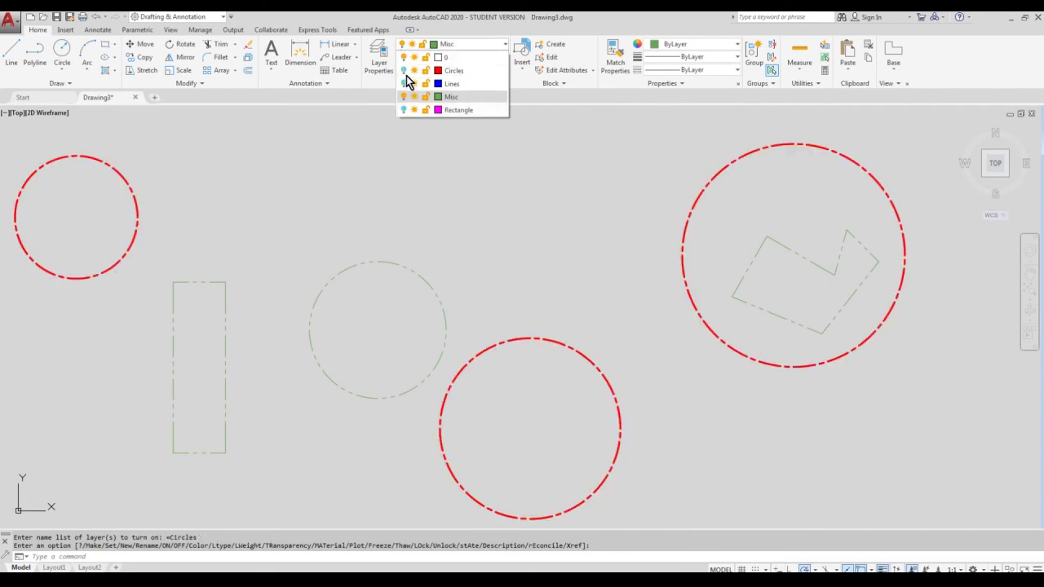
click(403, 84)
click(405, 110)
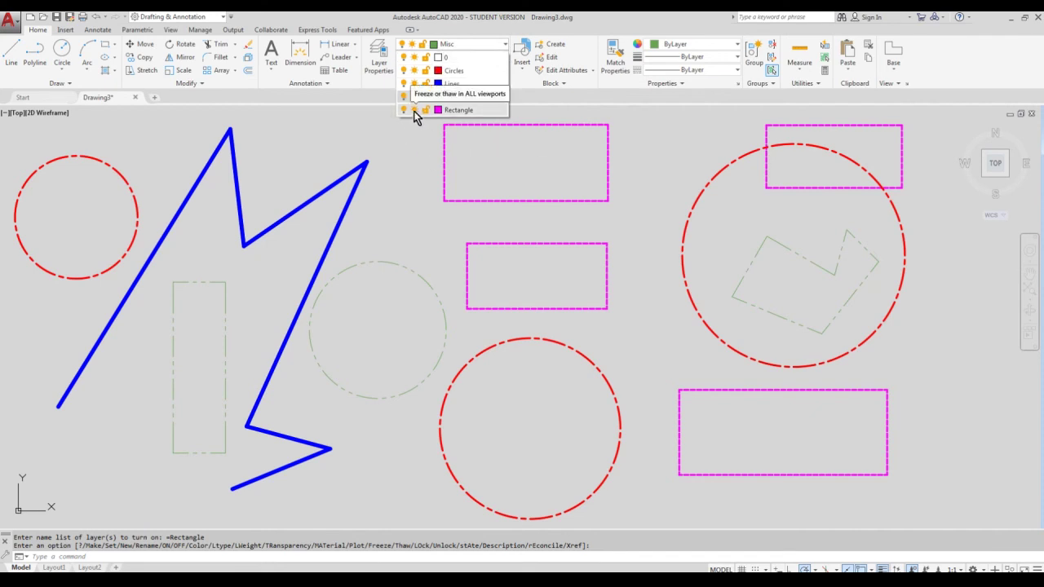
Freeze and thaw Rectangle, Lines and Circles, then switch the Rectangle layer off
click(415, 109)
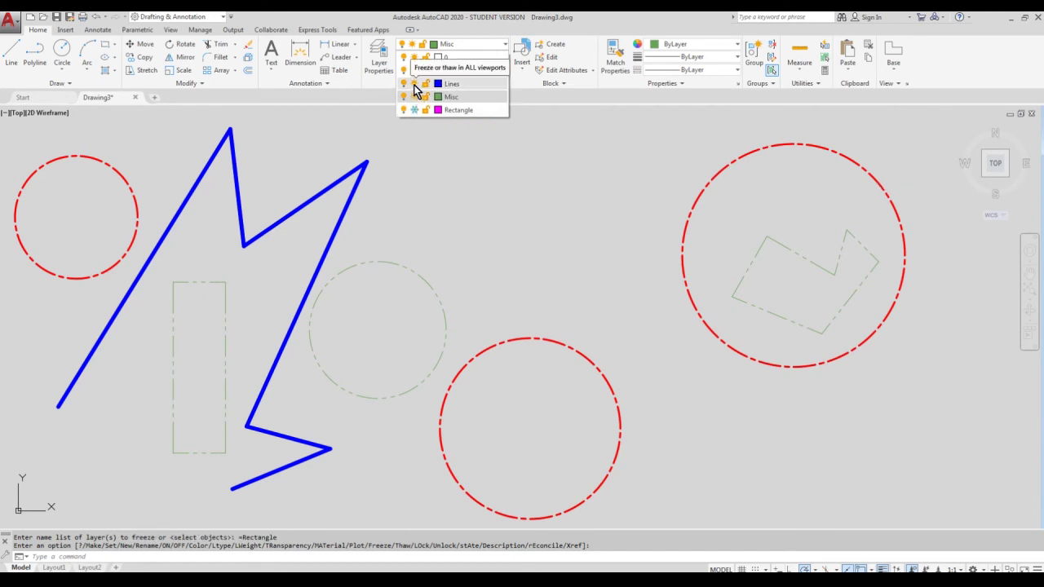
click(415, 83)
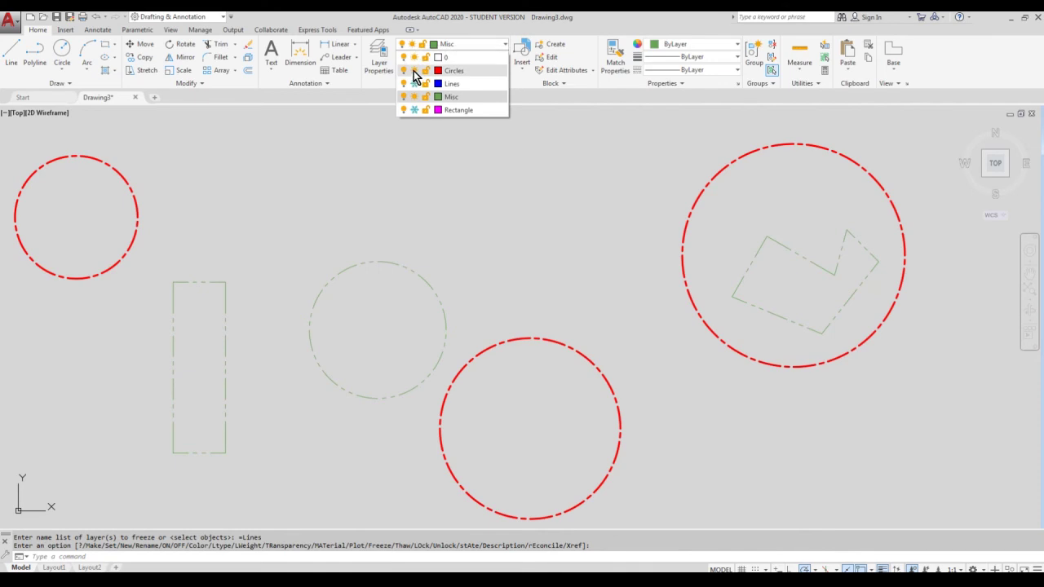
click(415, 71)
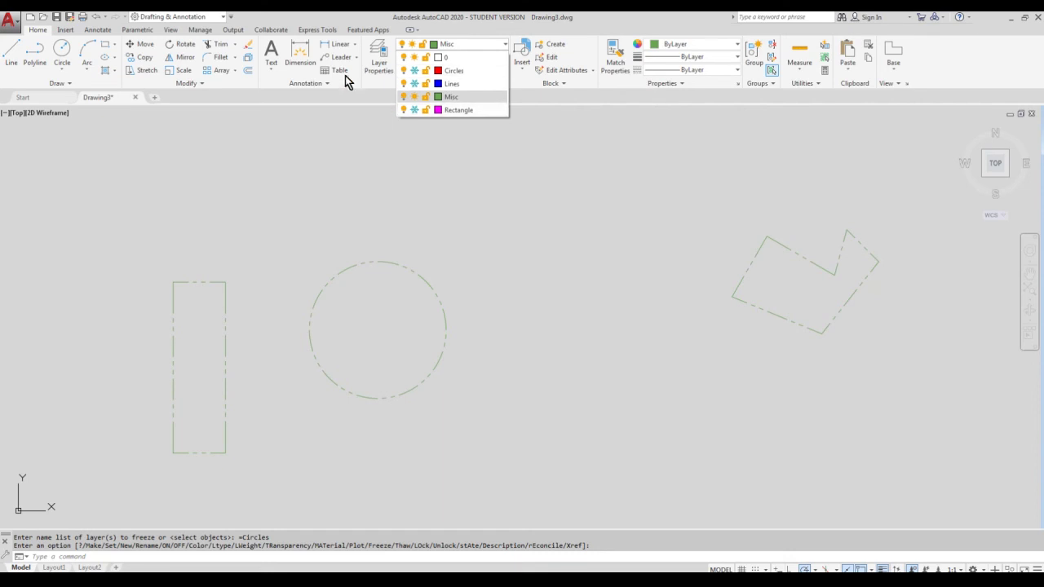
click(415, 71)
click(415, 84)
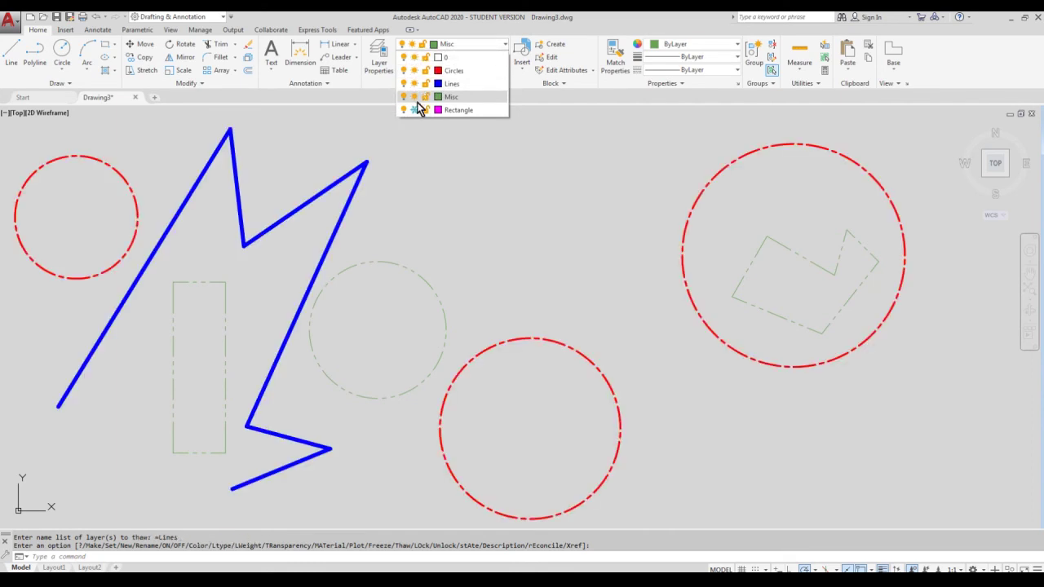
click(415, 109)
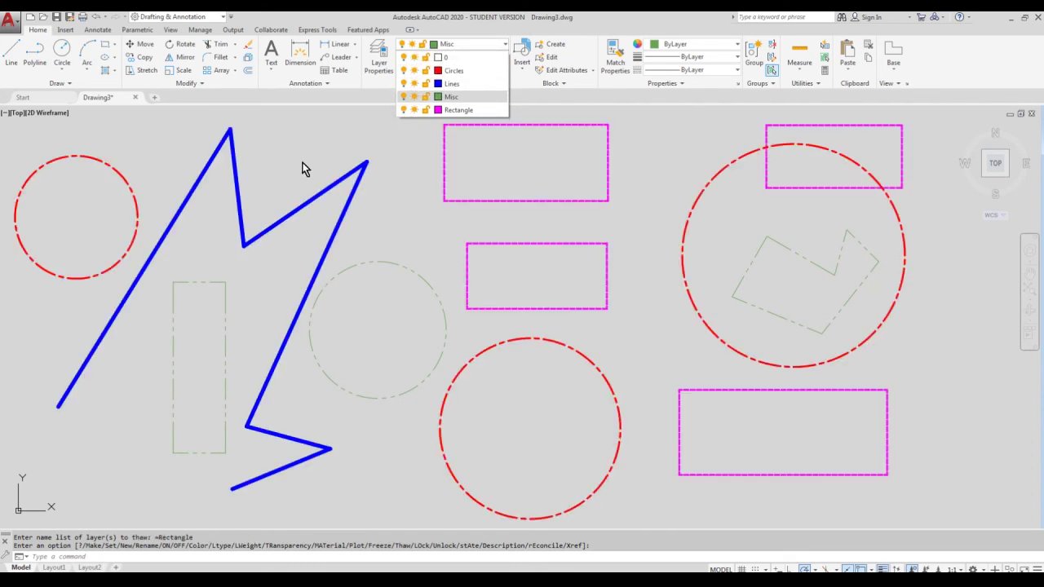
click(403, 110)
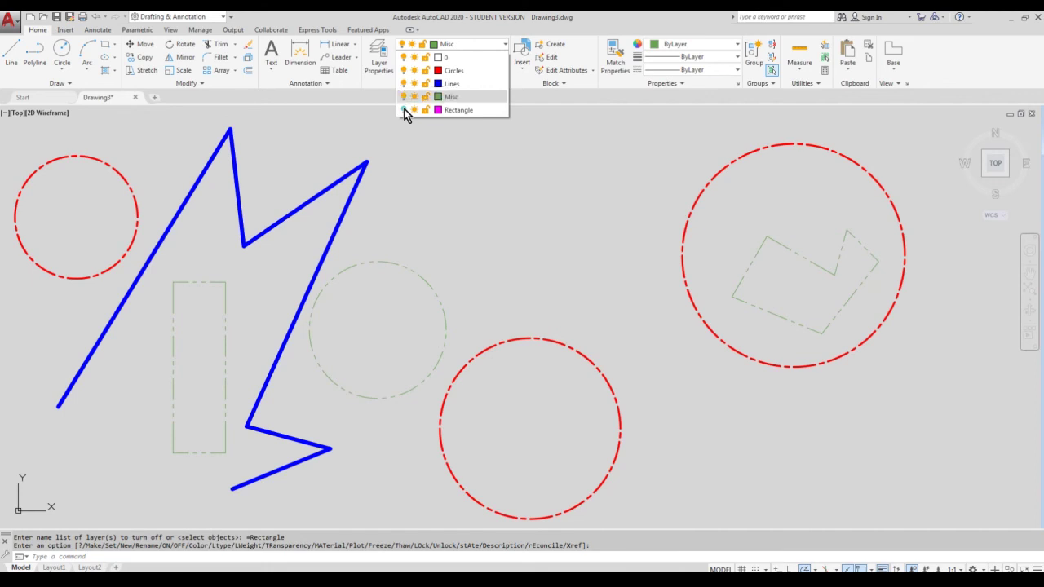
Turn the Rectangle layer back on, freezing and thawing it once, so the magenta rectangles reappear
click(404, 109)
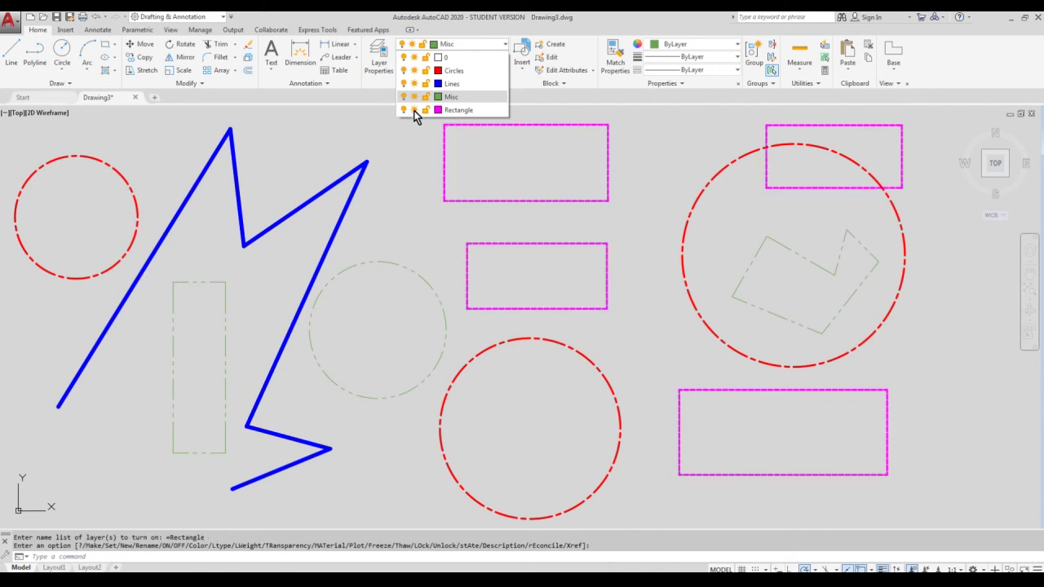
click(415, 110)
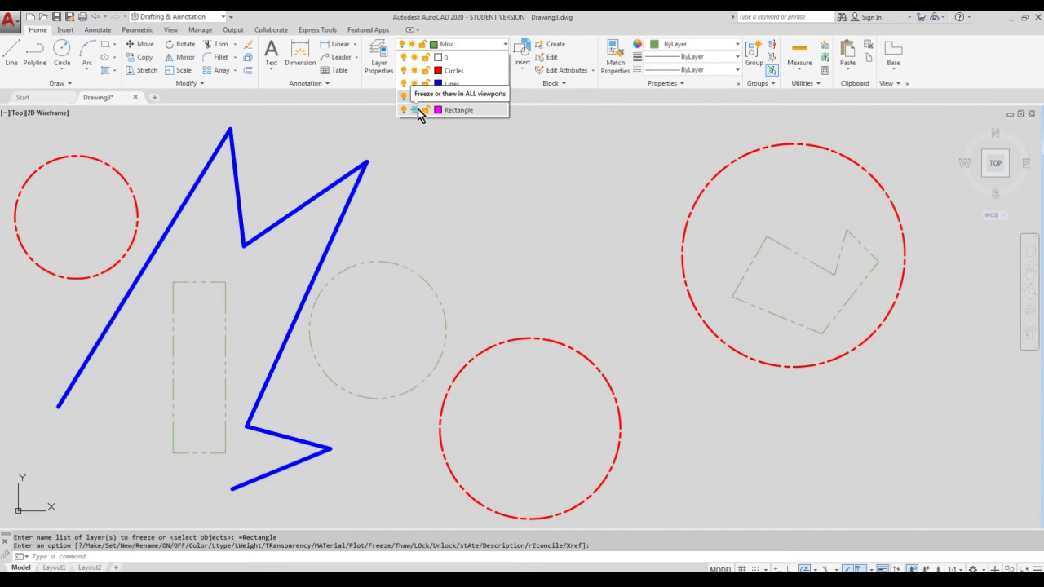
click(414, 109)
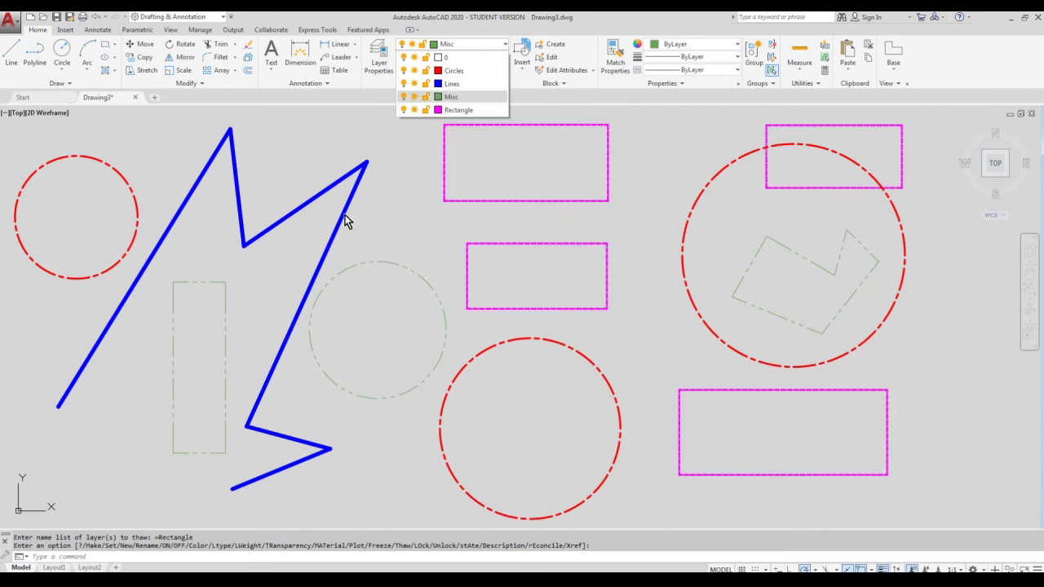
click(419, 195)
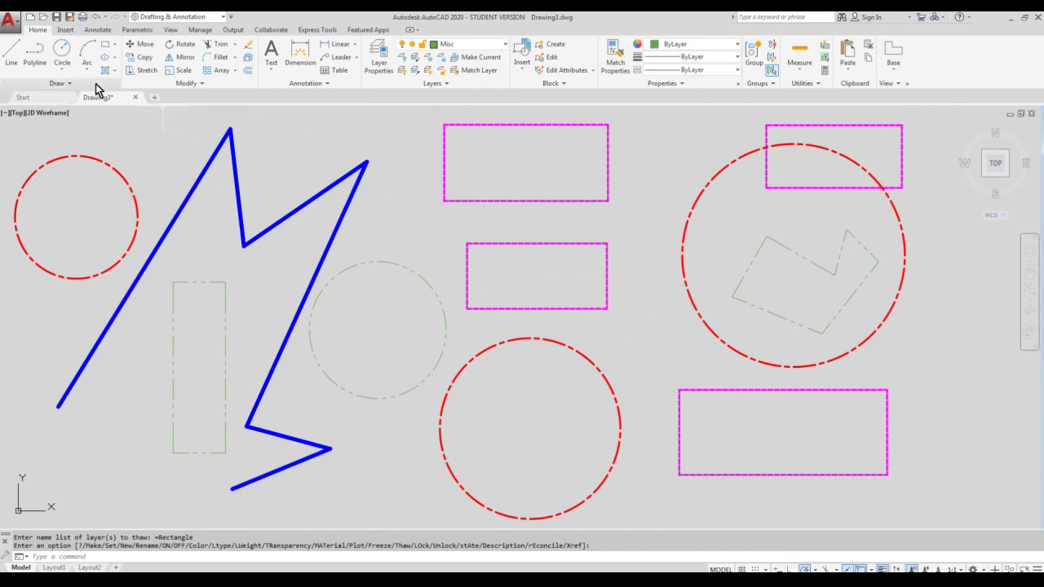
Create a new drawing from the acad.dwt template and switch its grid off with F7
click(12, 25)
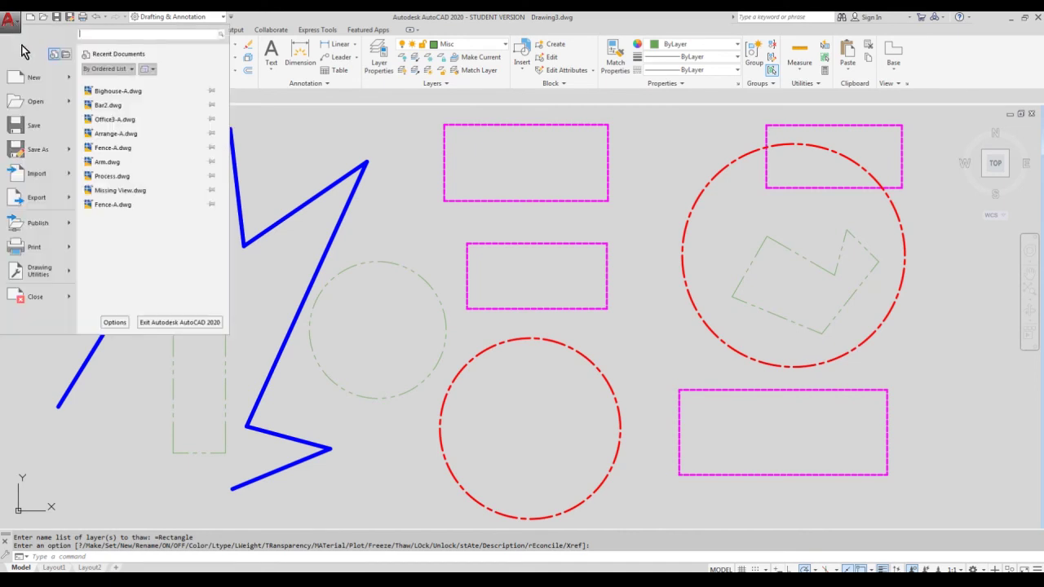
click(26, 76)
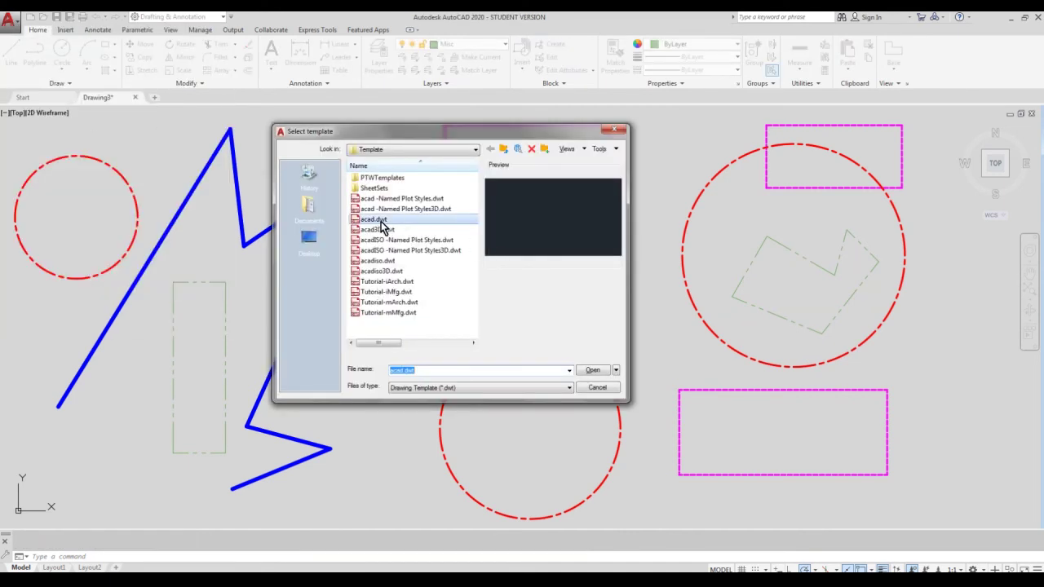
click(596, 372)
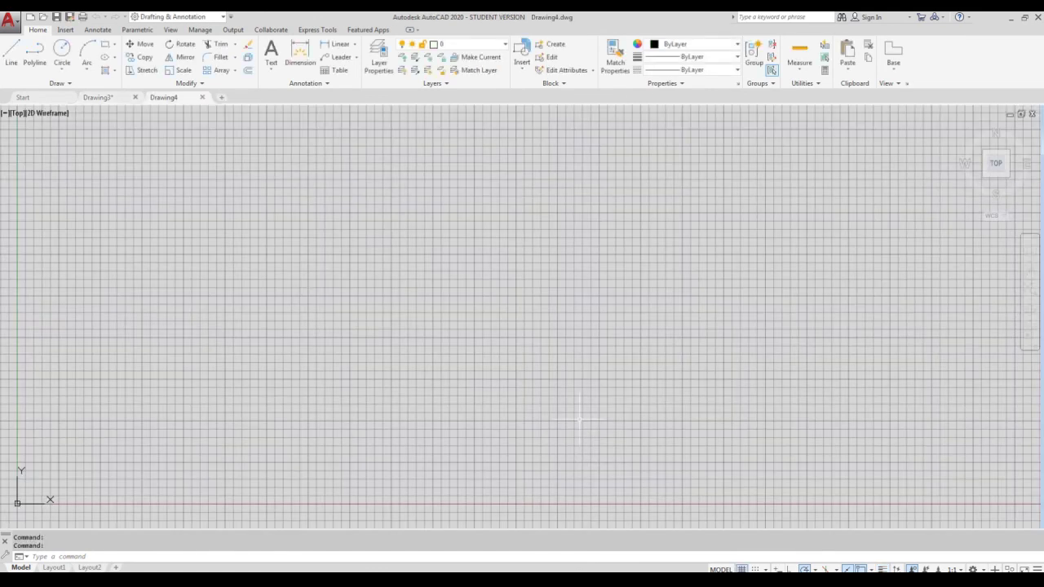
key(F7)
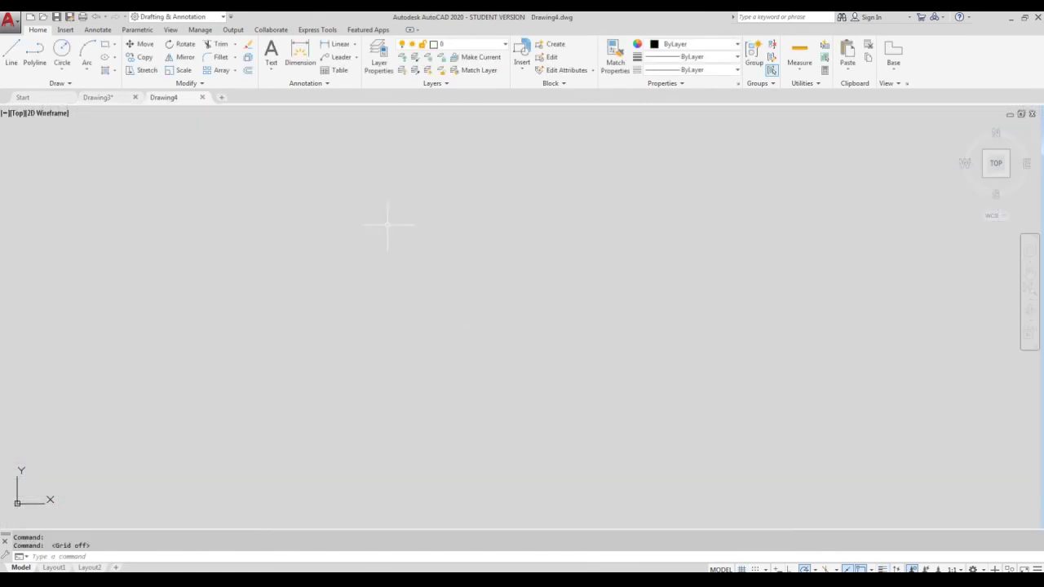
In Layer Properties, add Layer1 with colour red and Layer2 with colour blue
click(381, 54)
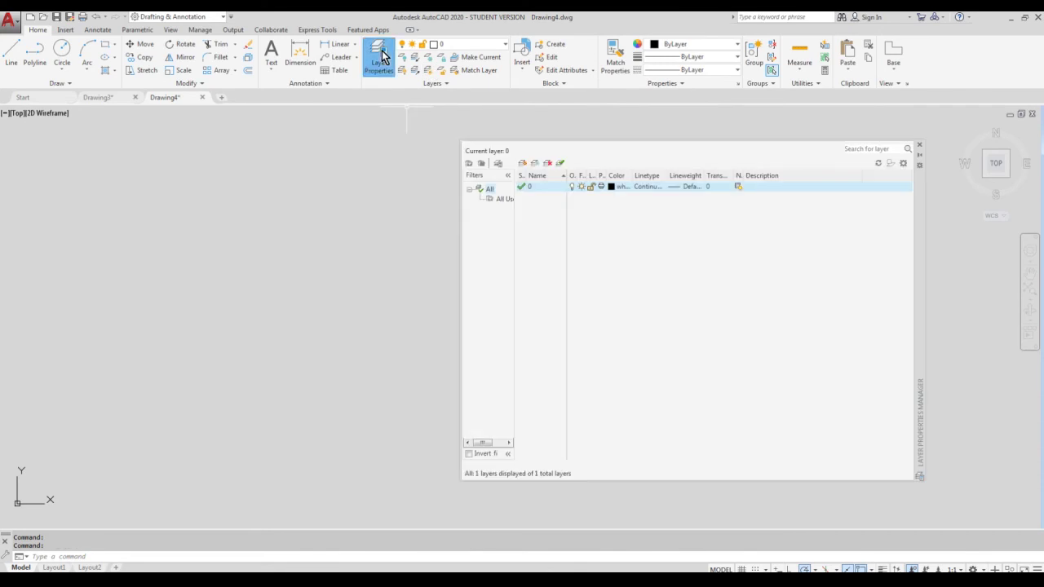
click(522, 164)
click(522, 164)
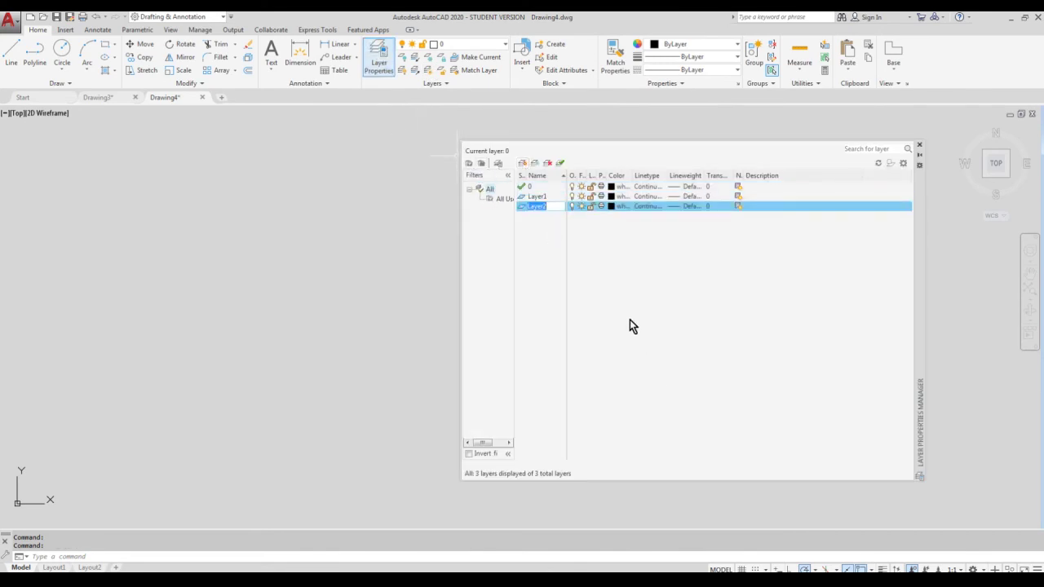
click(616, 197)
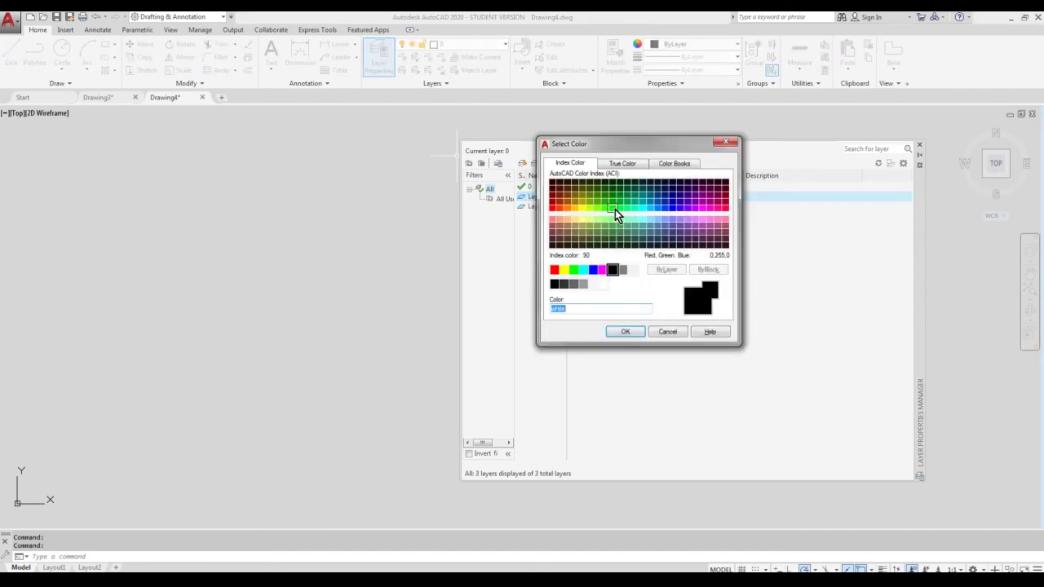
click(555, 269)
click(625, 332)
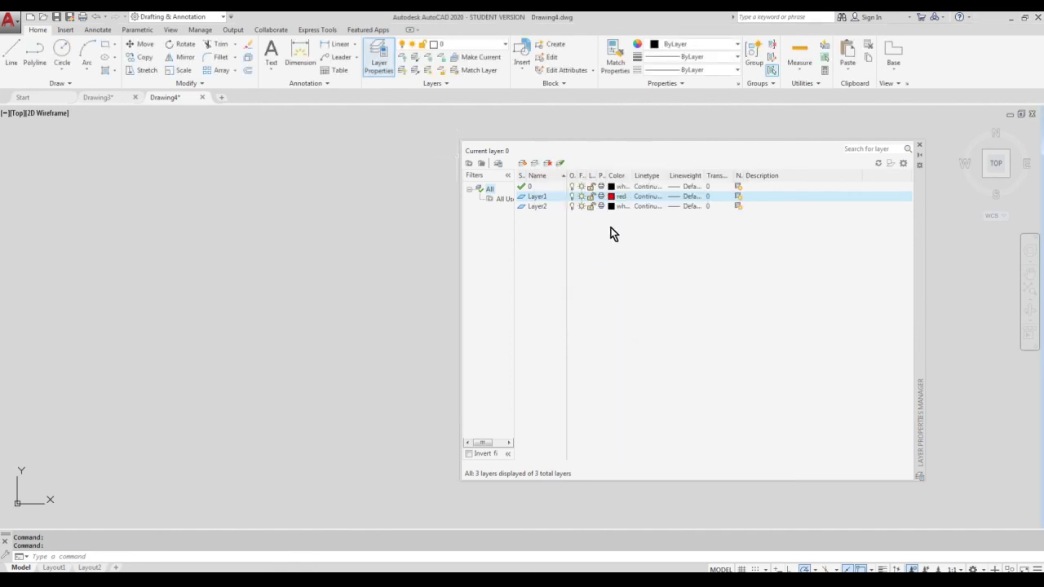
click(610, 206)
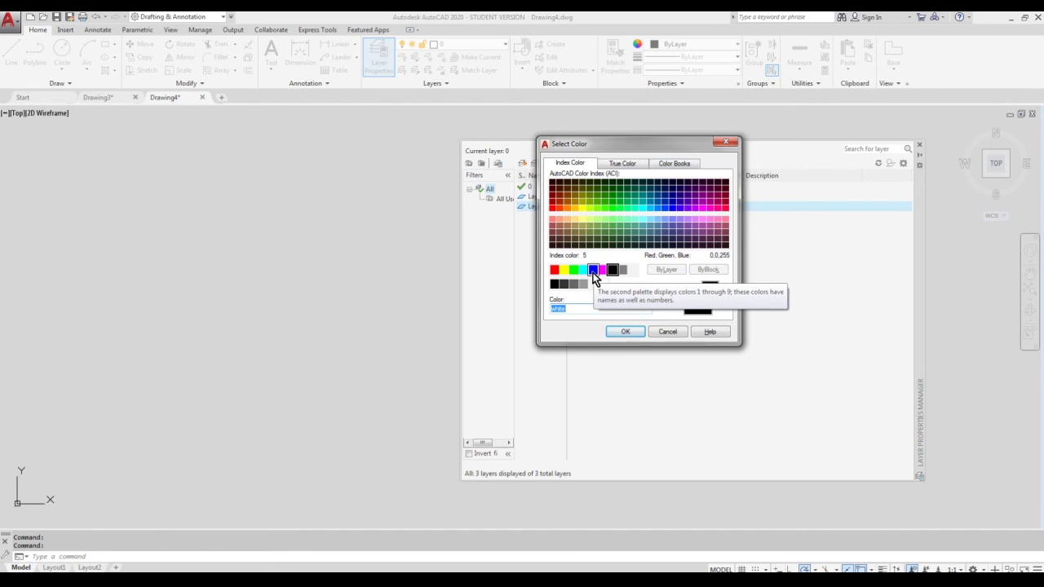
click(593, 270)
click(625, 331)
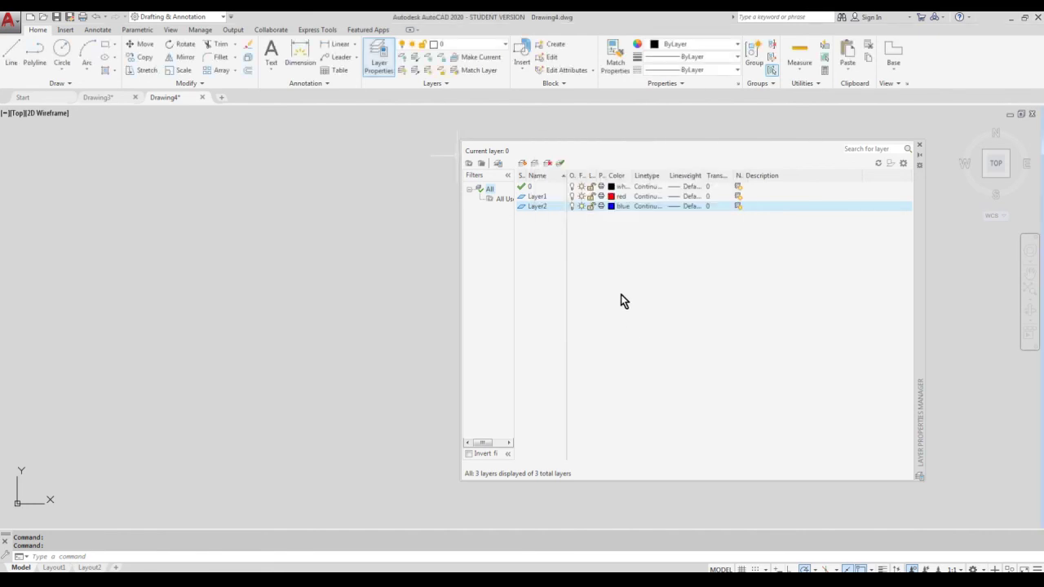
click(919, 146)
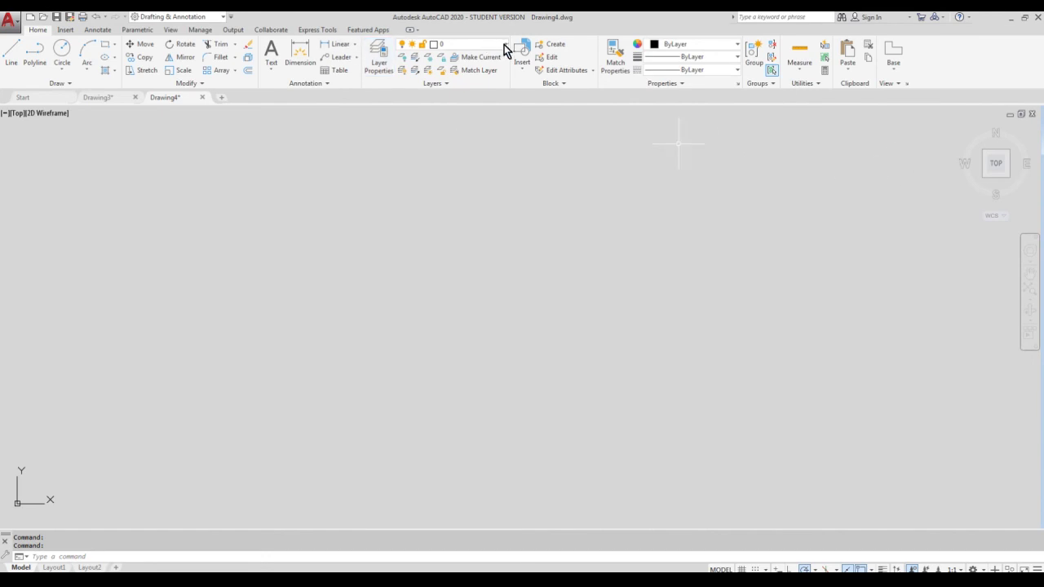
Make Layer1 current and draw a circle near the centre of the drawing
click(503, 44)
click(461, 71)
click(62, 50)
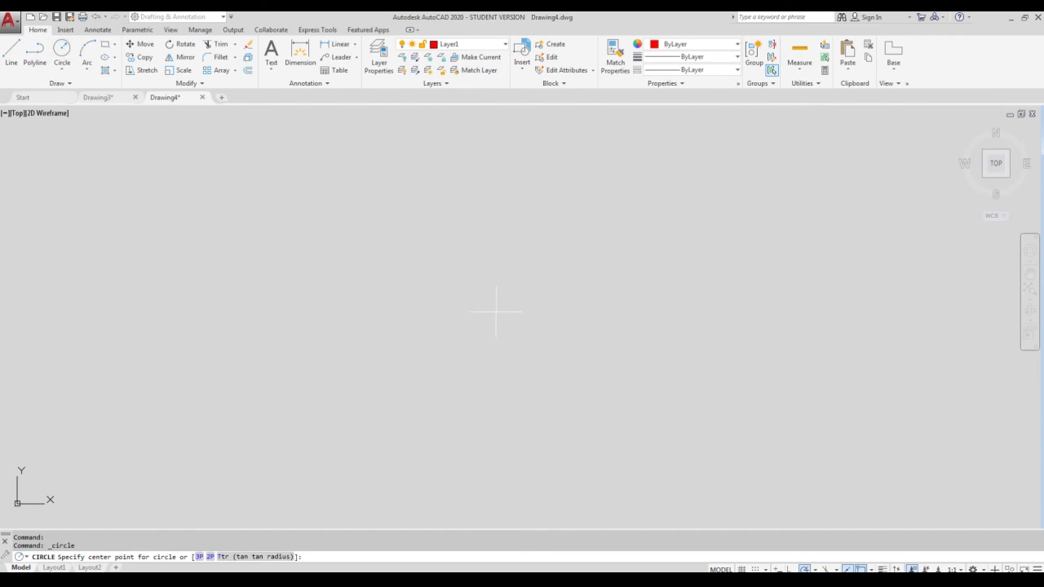
click(511, 308)
click(581, 349)
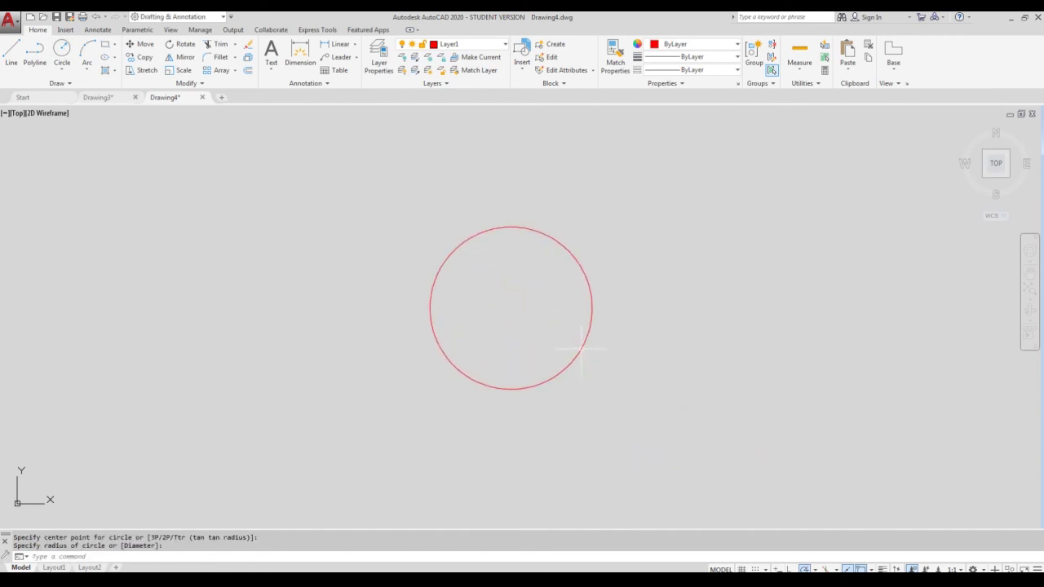
Make Layer2 current and draw rectangles at the top-left and bottom-right corners, then zoom to extents
click(505, 44)
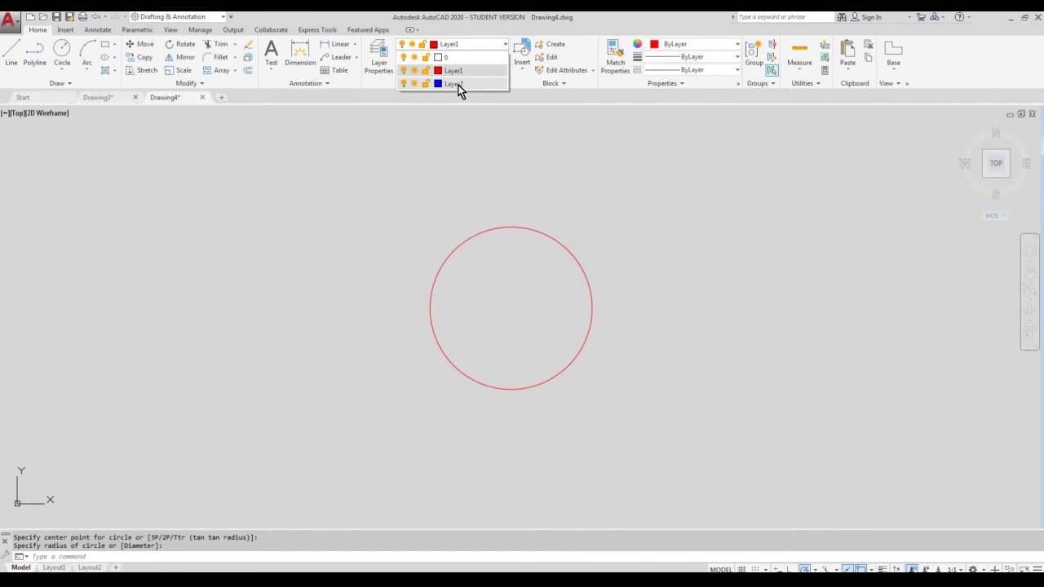
click(454, 83)
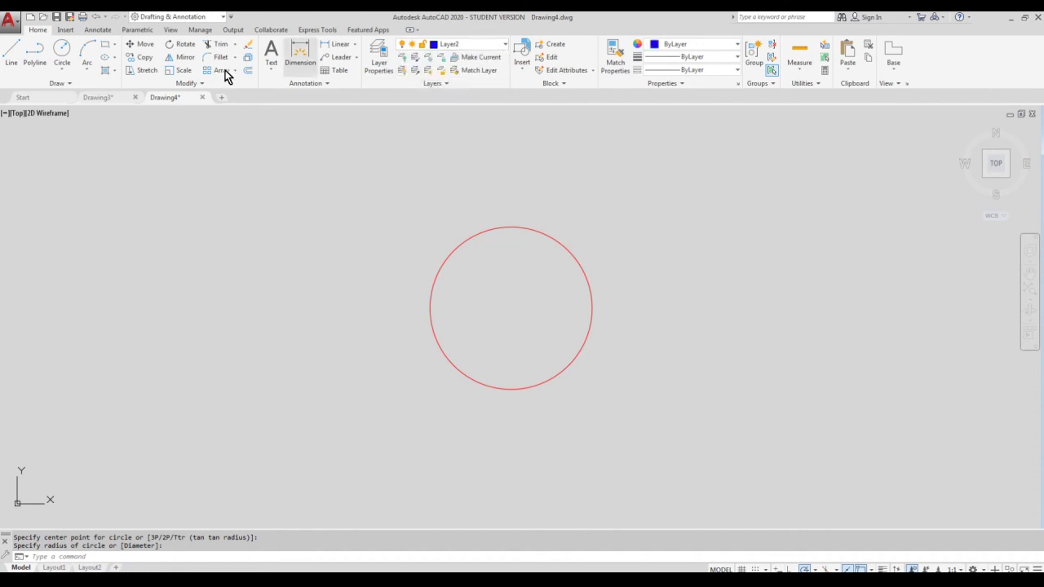
click(105, 47)
click(9, 128)
click(106, 226)
key(Return)
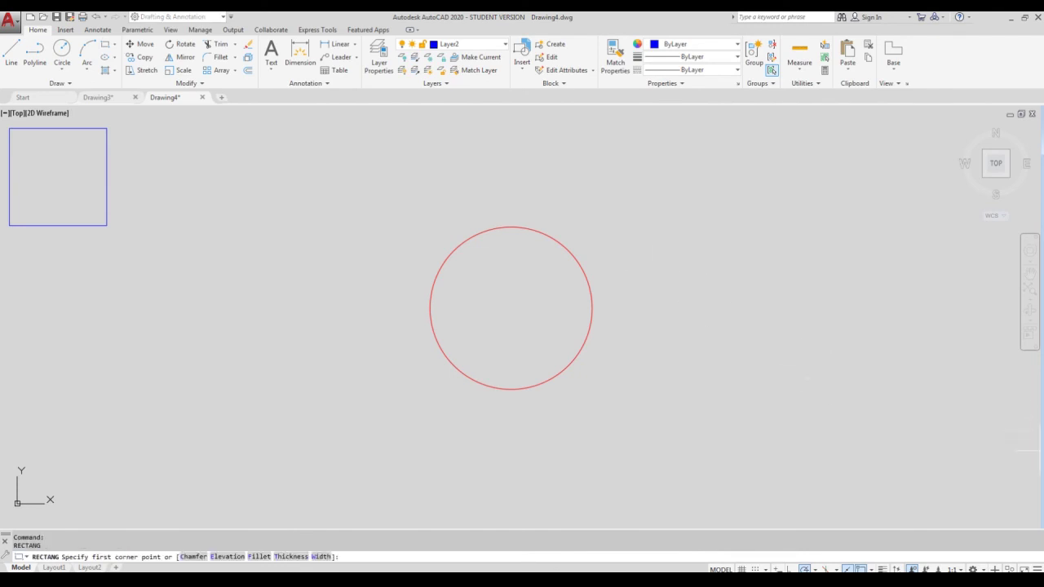
click(1027, 509)
click(920, 418)
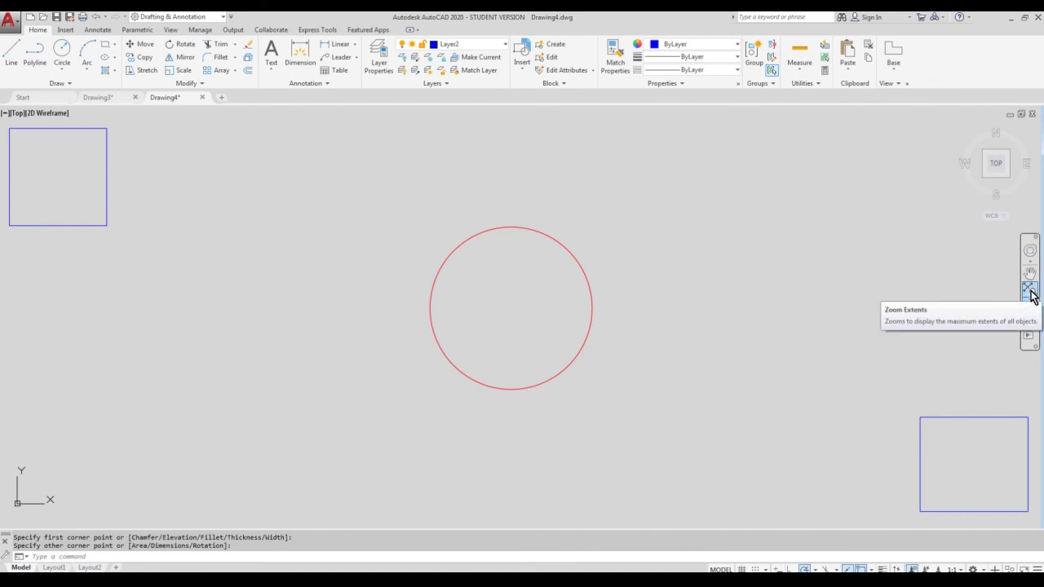
click(1029, 292)
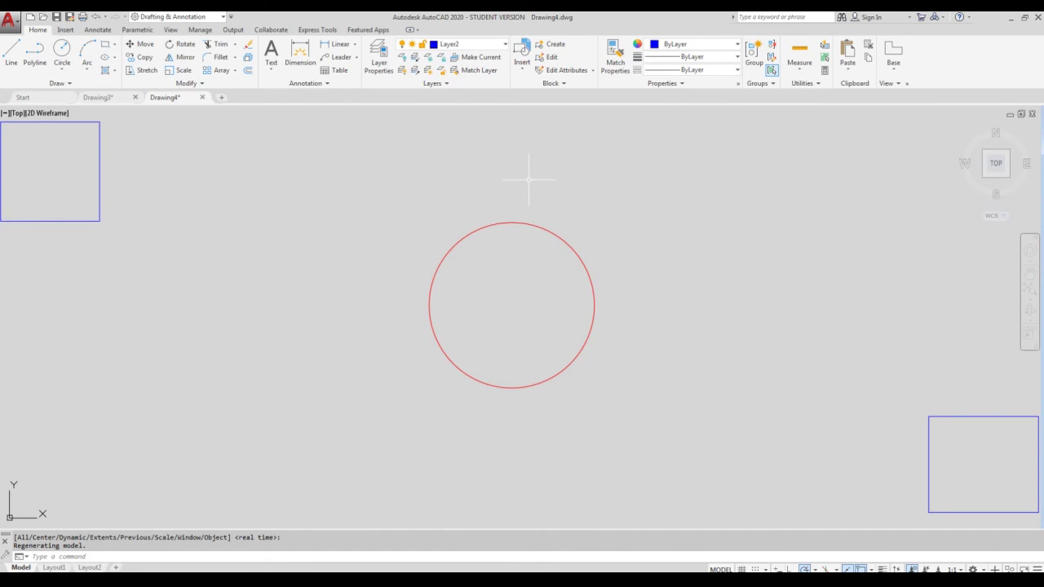
Zoom to extents, make Layer1 current and switch Layer2 off to hide the blue rectangles
scroll(518, 188, down, 1)
scroll(519, 187, down, 3)
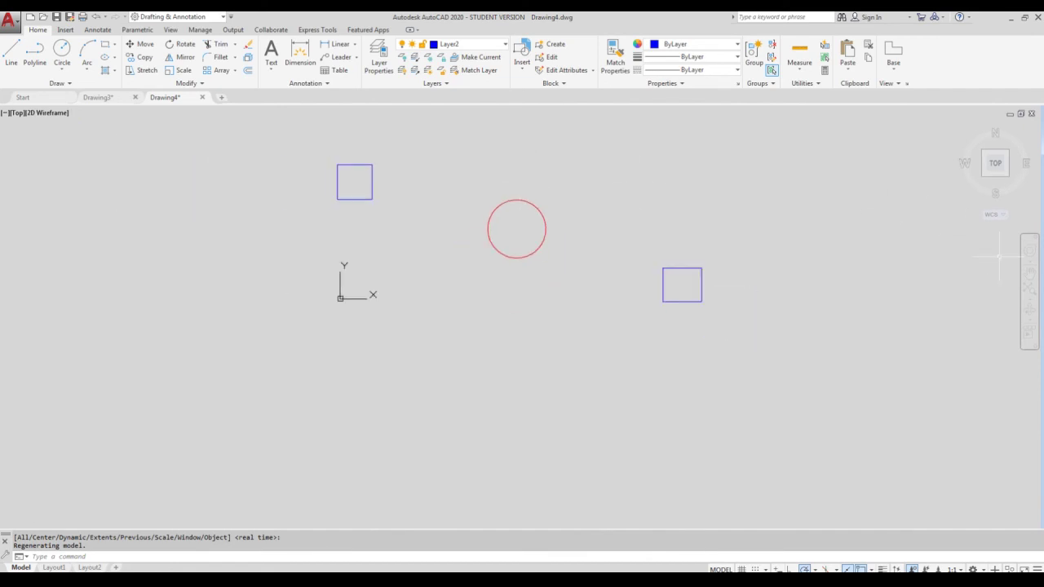
click(1031, 292)
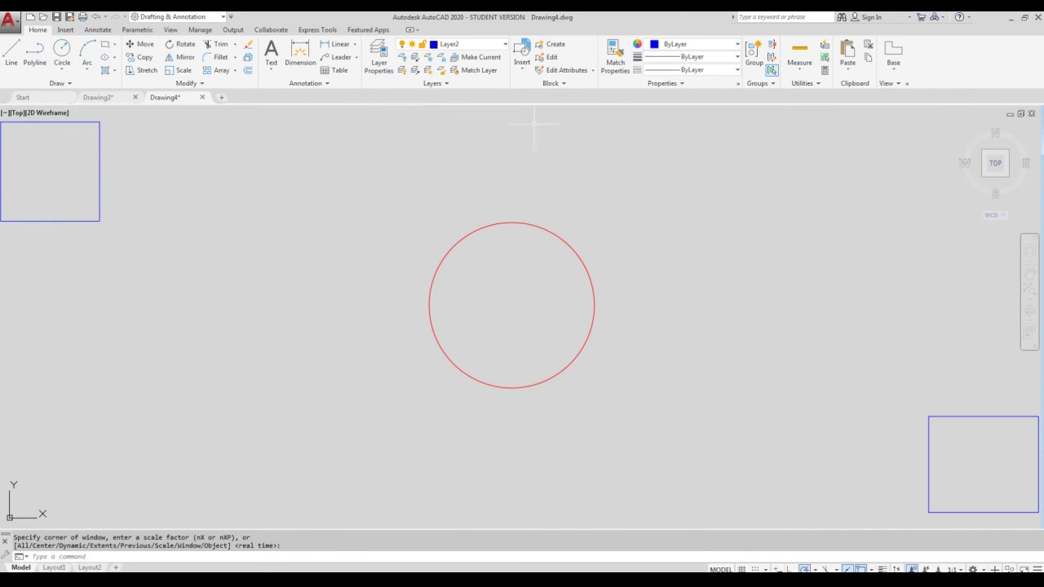
click(504, 44)
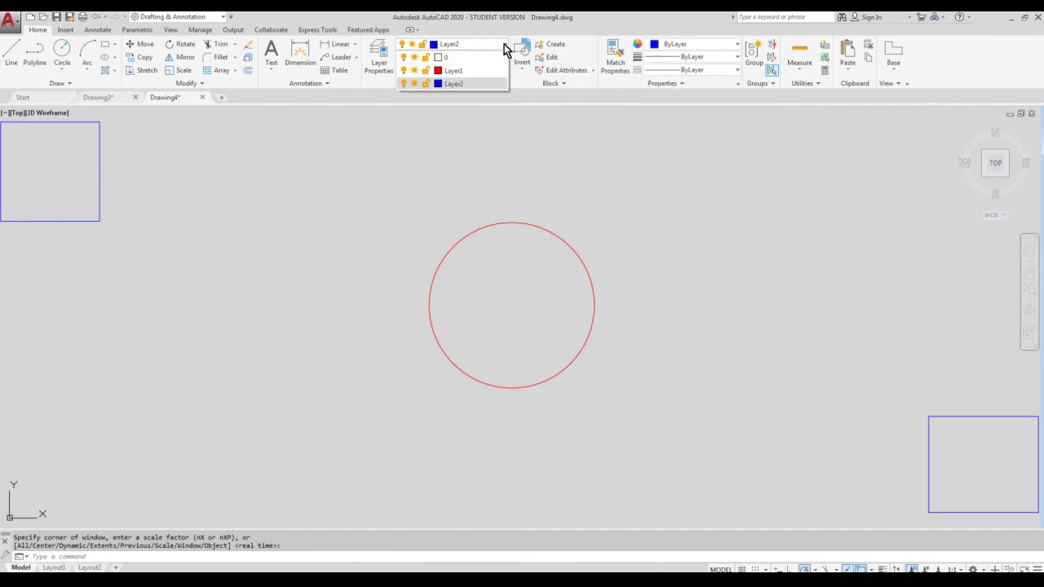
click(465, 70)
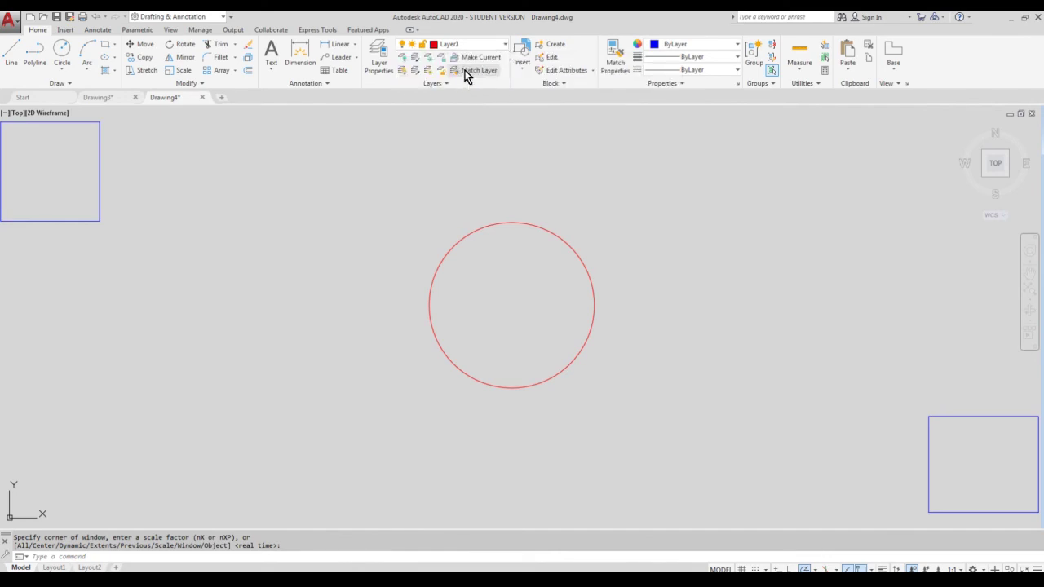
click(501, 45)
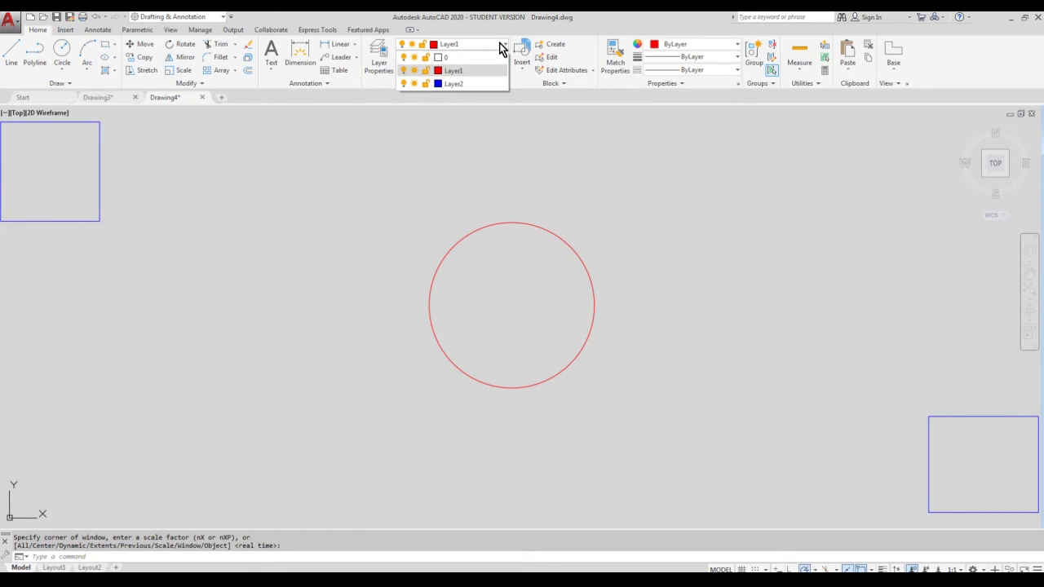
click(403, 83)
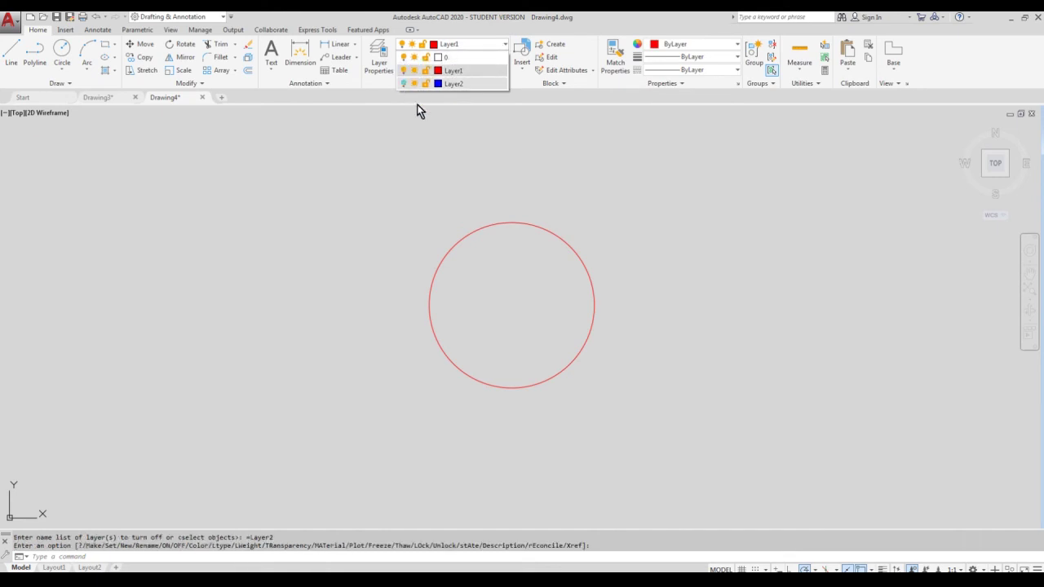
Zoom around the red circle, then open the Layer dropdown listing 0, Layer1 and Layer2
scroll(578, 218, down, 5)
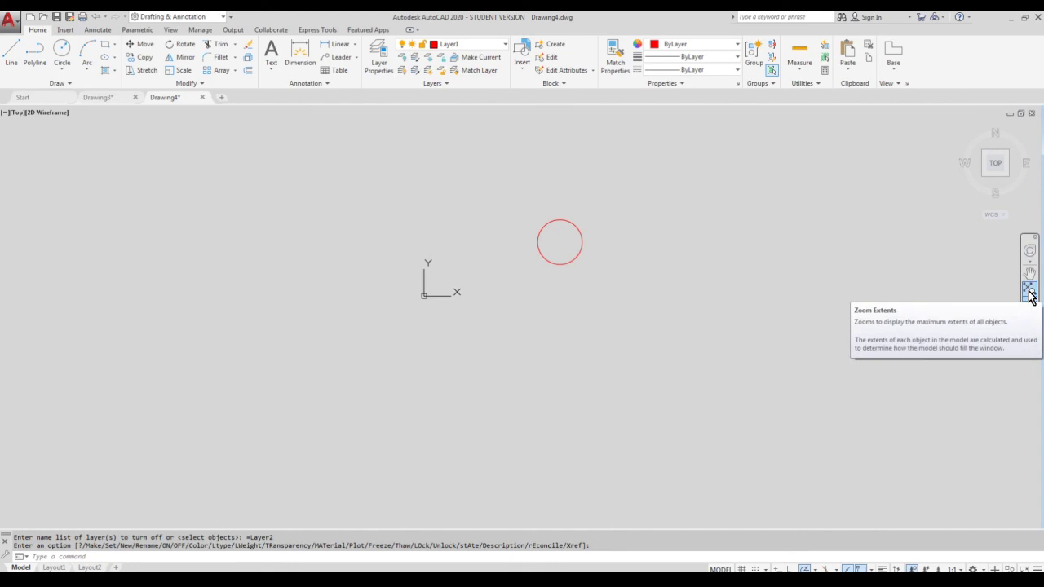
click(1028, 291)
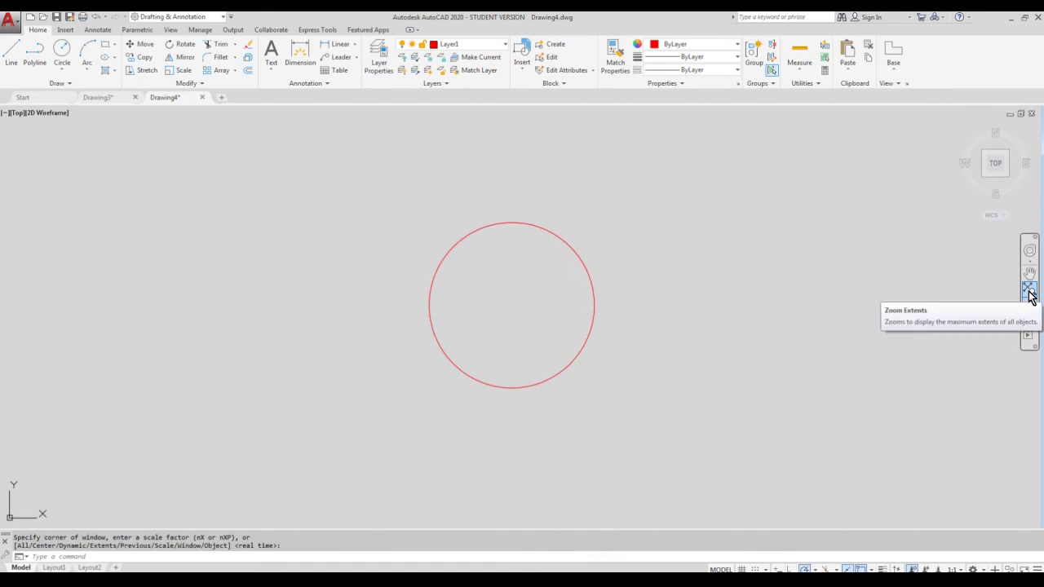
scroll(488, 314, up, 3)
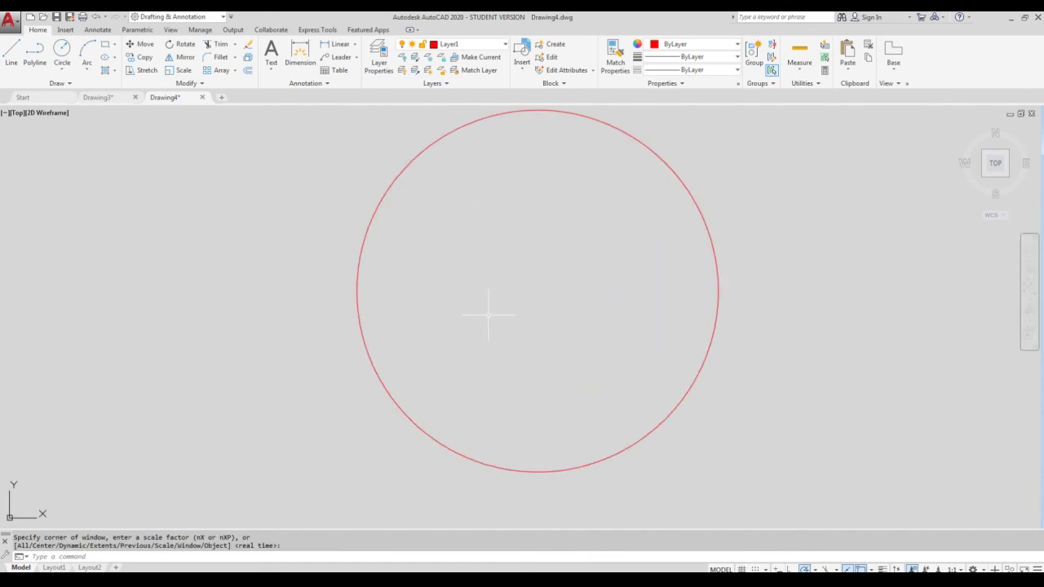
scroll(490, 314, up, 3)
scroll(493, 314, down, 1)
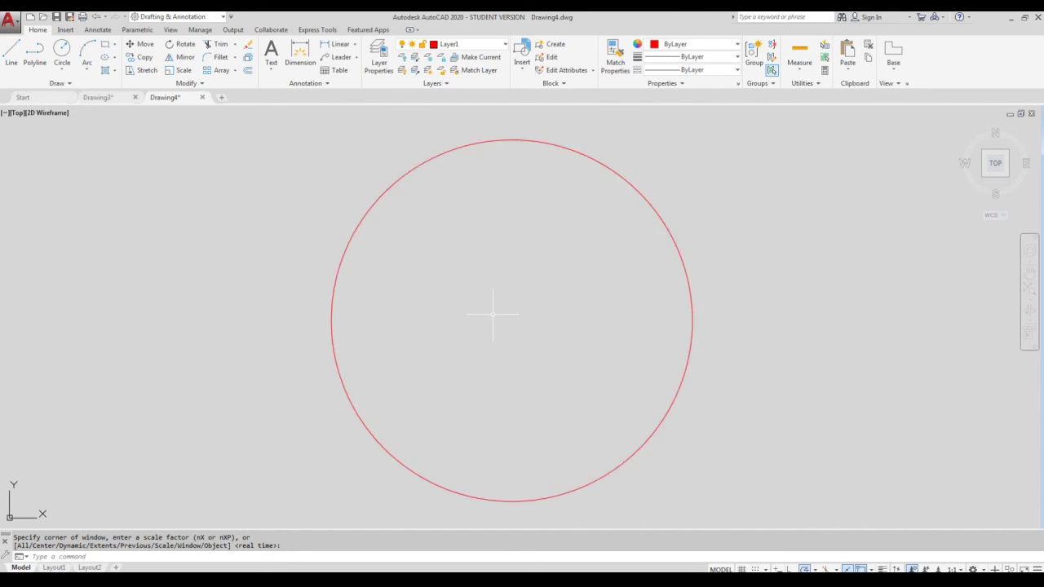
click(1029, 292)
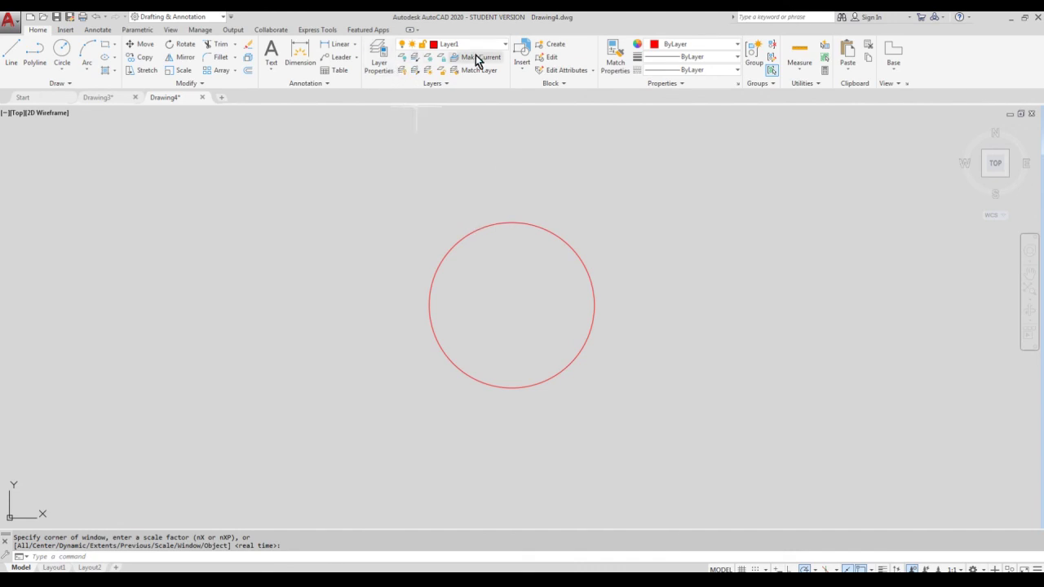
click(505, 45)
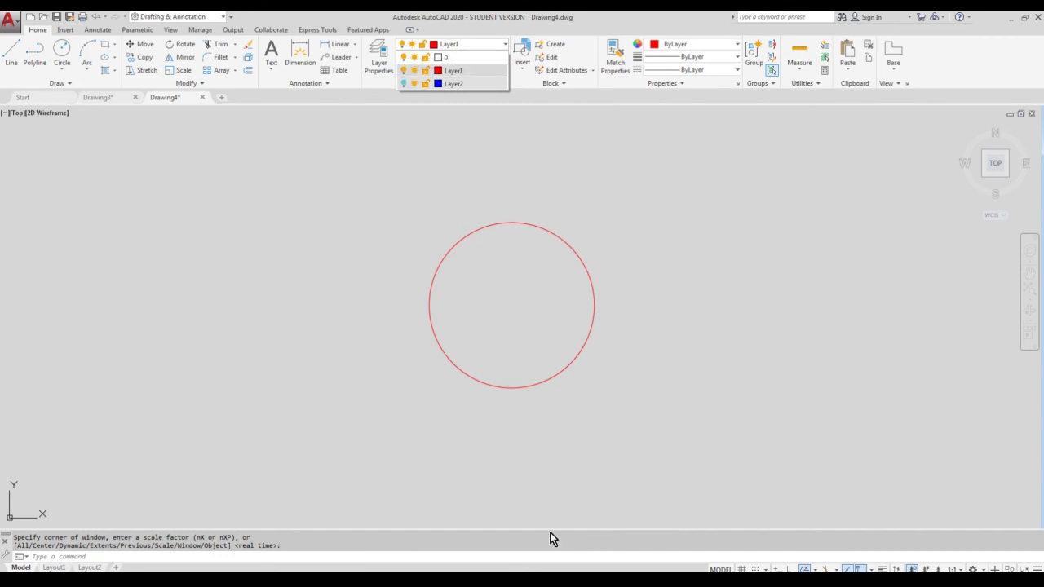
Turn Layer2 on, freeze then thaw it, zooming to extents after each change
click(403, 84)
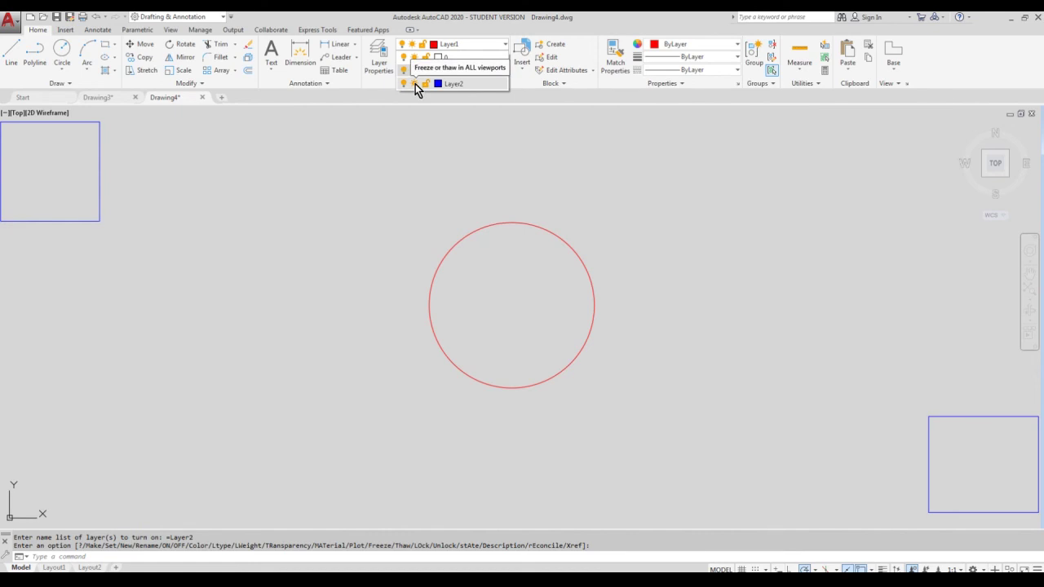
click(415, 84)
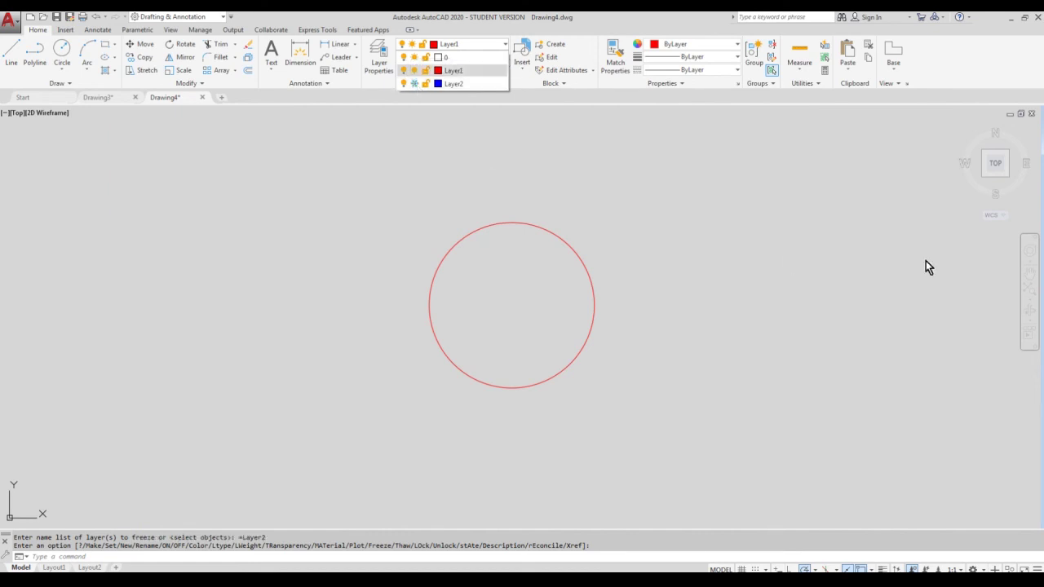
click(1029, 291)
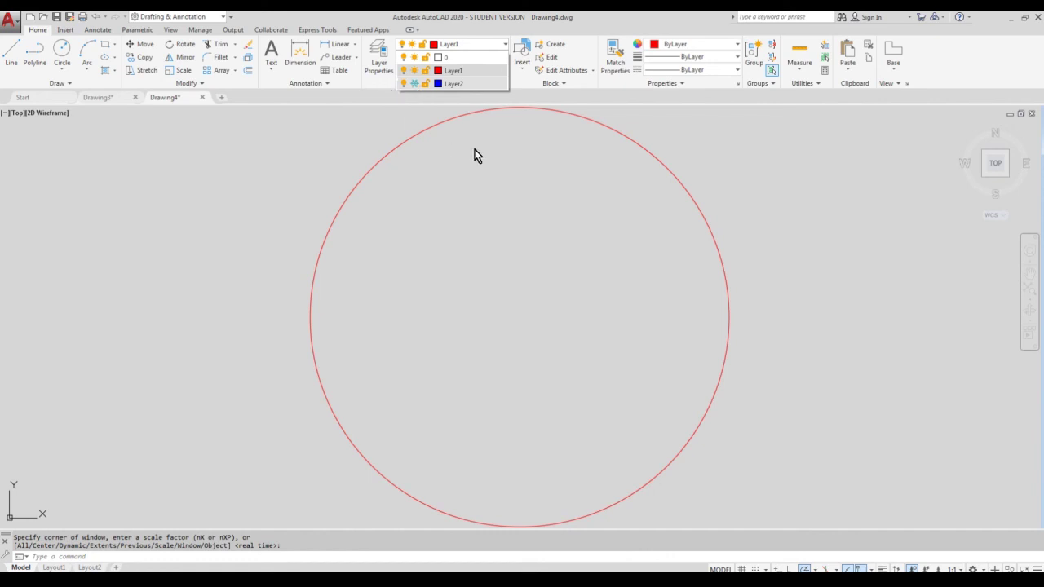
click(415, 83)
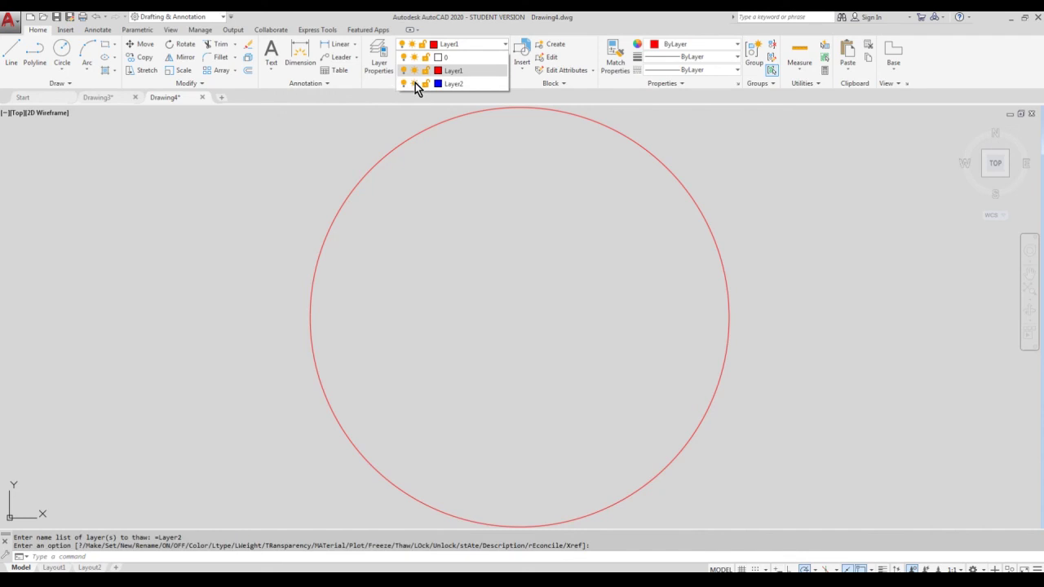
click(1030, 293)
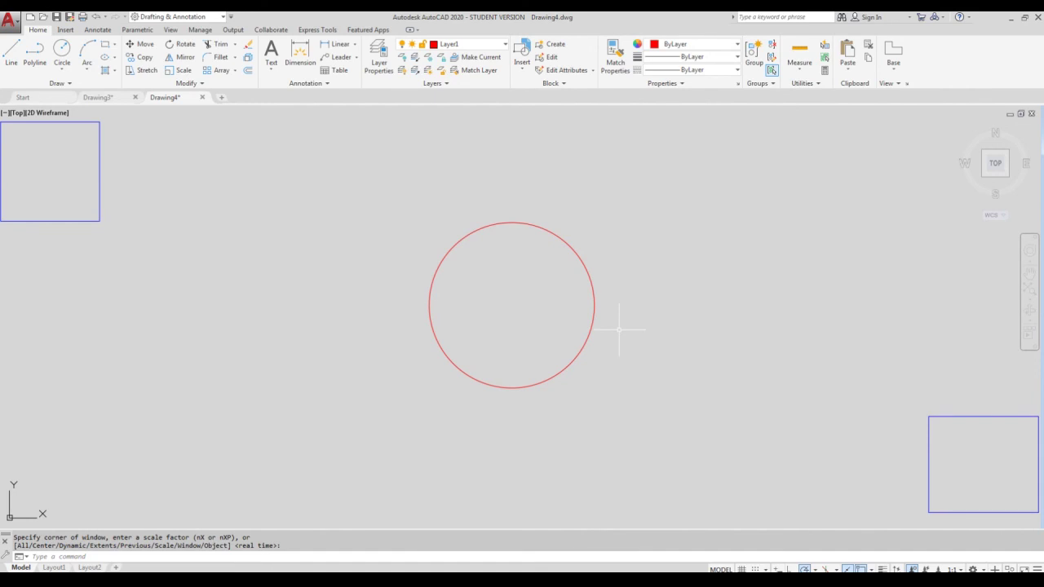
Switch to Drawing3 and open its Layer dropdown showing 0, Circles, Lines, Misc and Rectangle
click(106, 99)
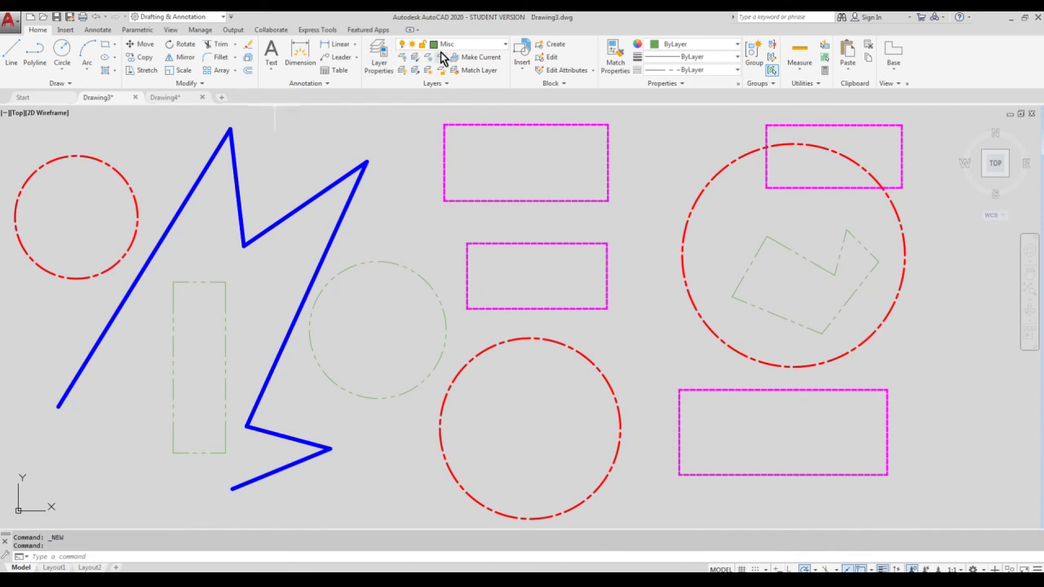
click(508, 49)
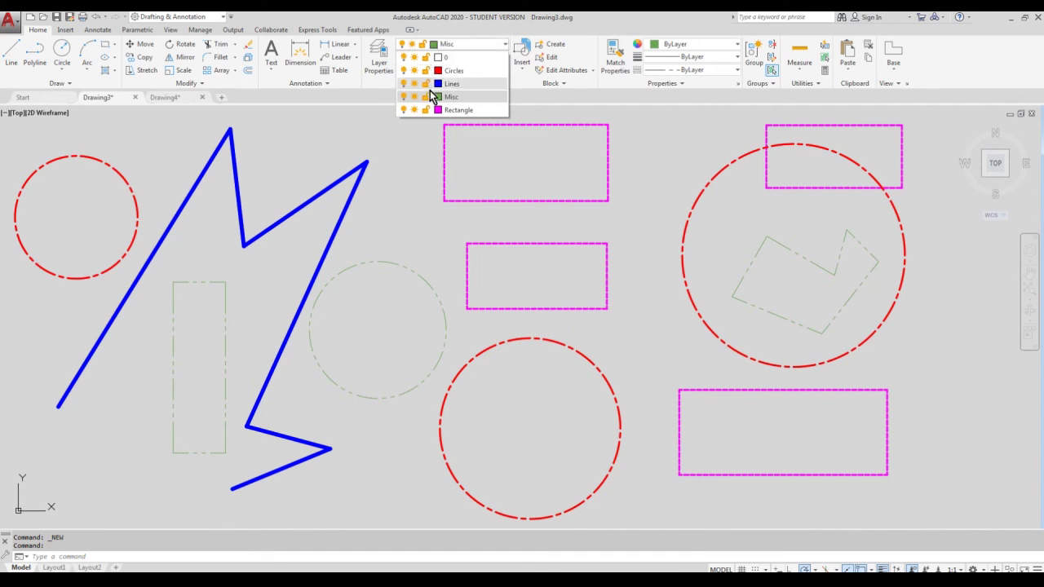
click(400, 156)
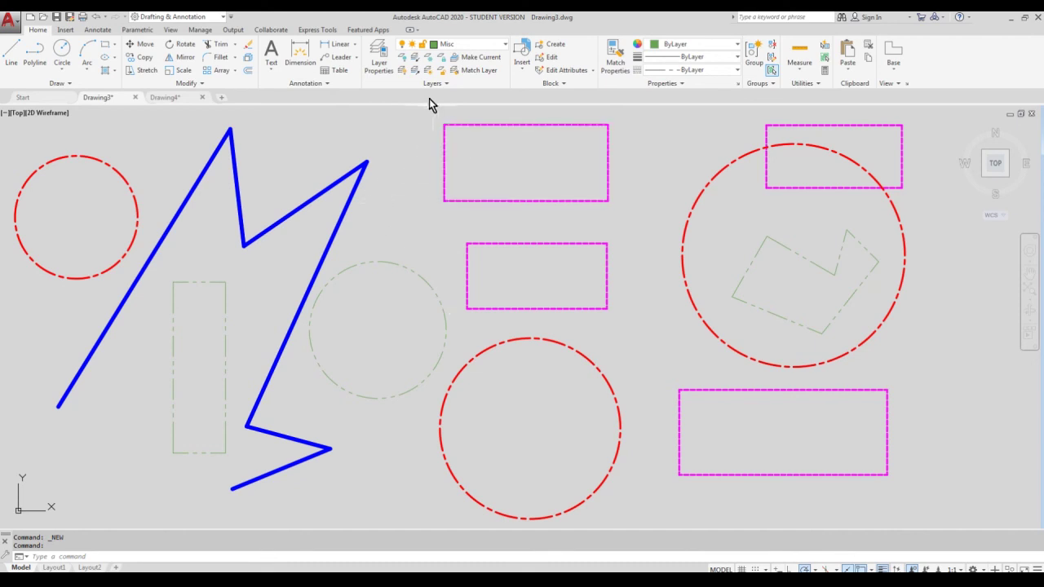
click(504, 46)
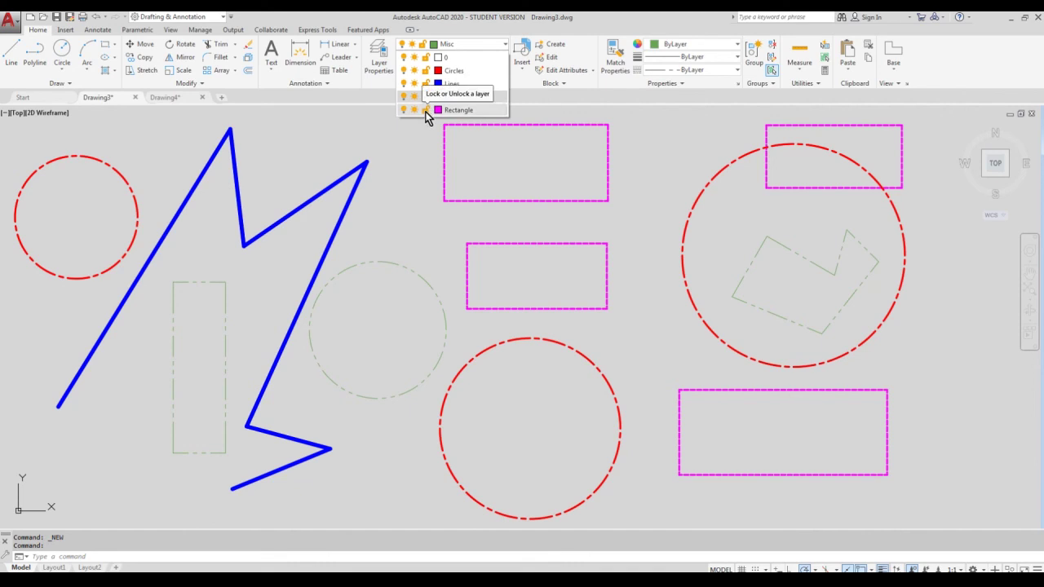
Lock the Rectangle and Circles layers
click(425, 110)
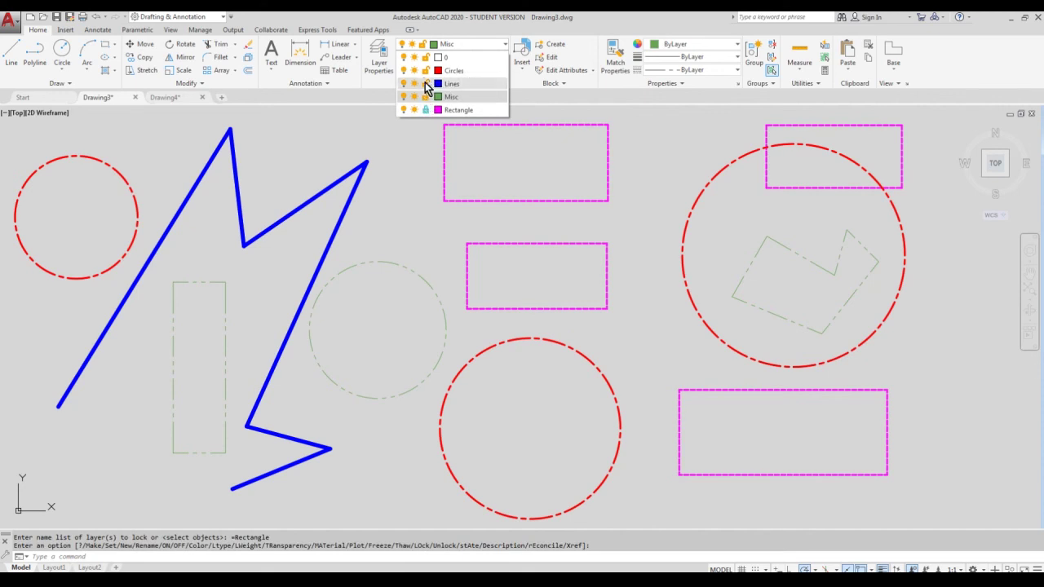
click(425, 71)
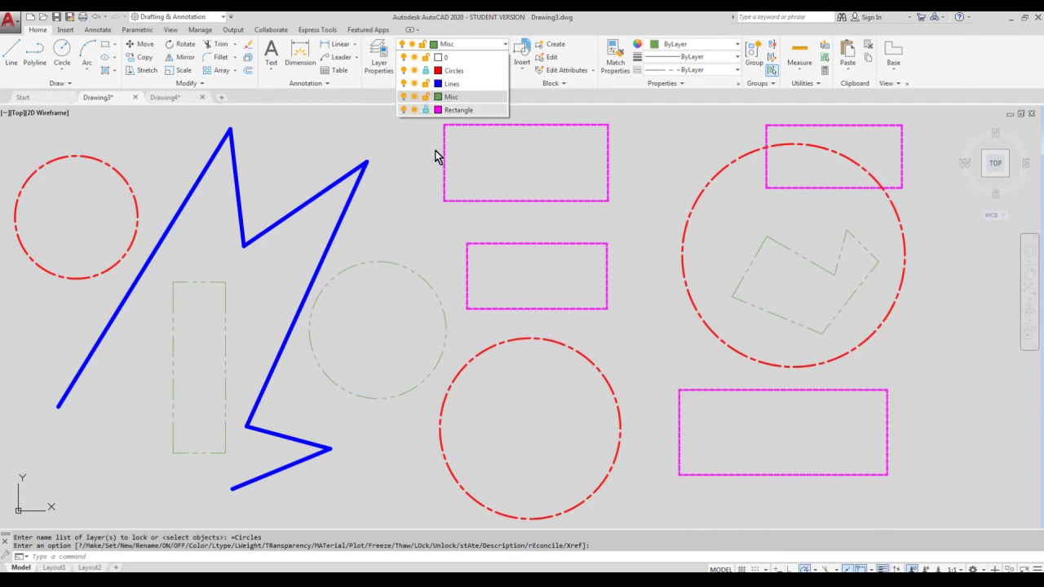
click(396, 162)
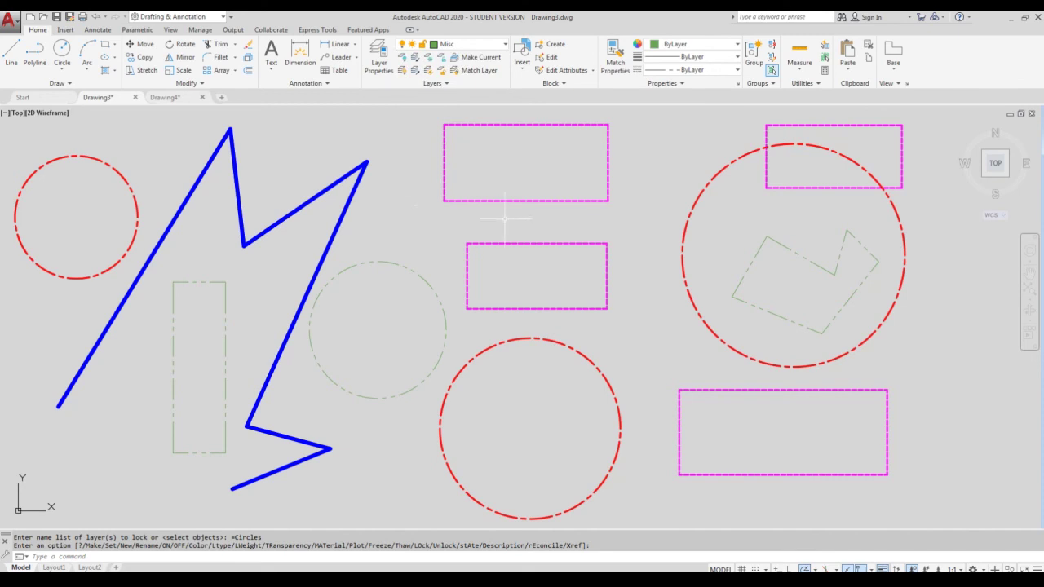
Run ERASE with 'all' to see the 7 locked objects skipped, then cancel
click(250, 45)
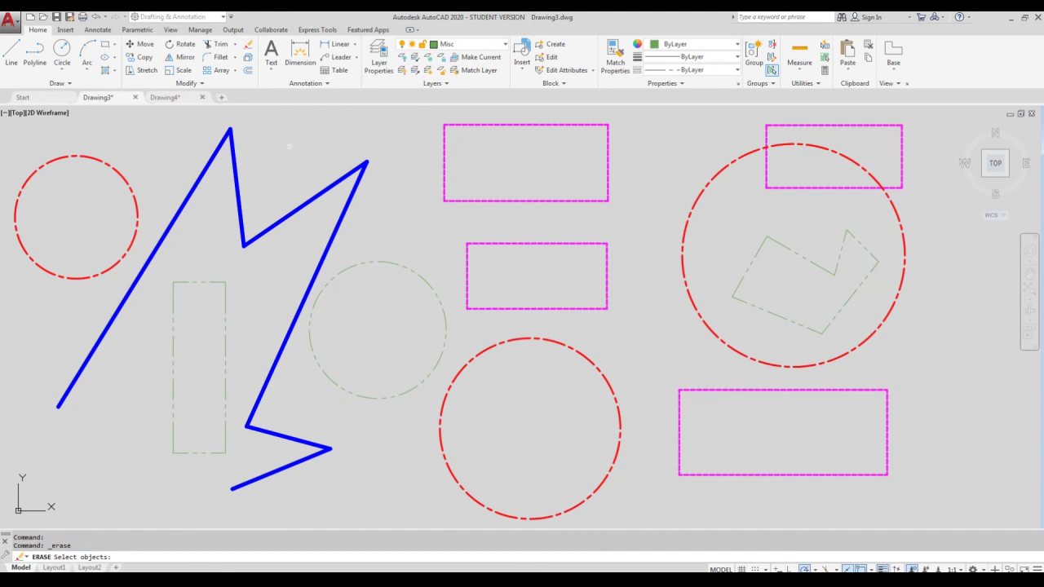
text(all)
key(Return)
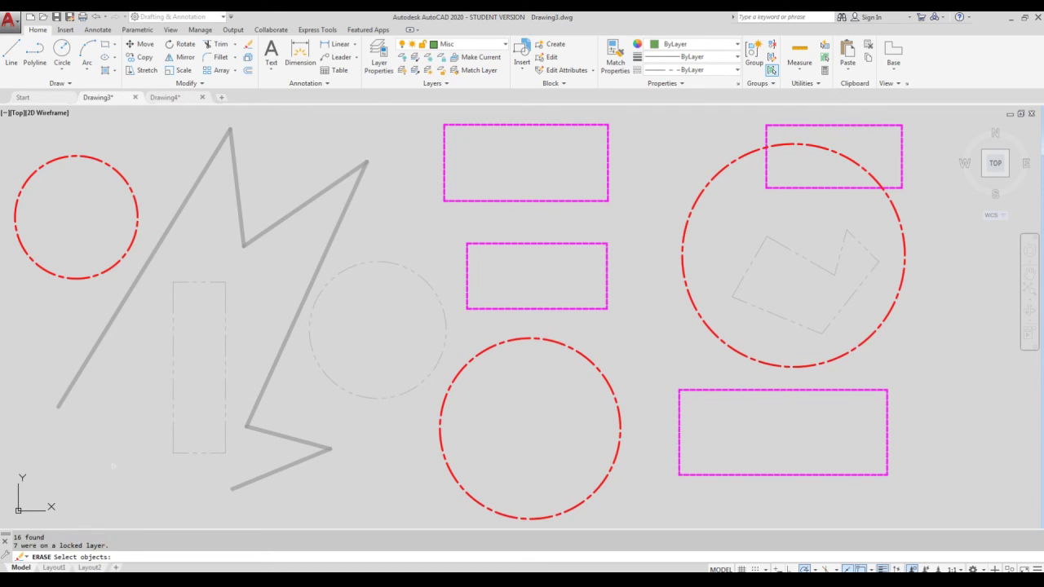
key(Escape)
key(Escape)
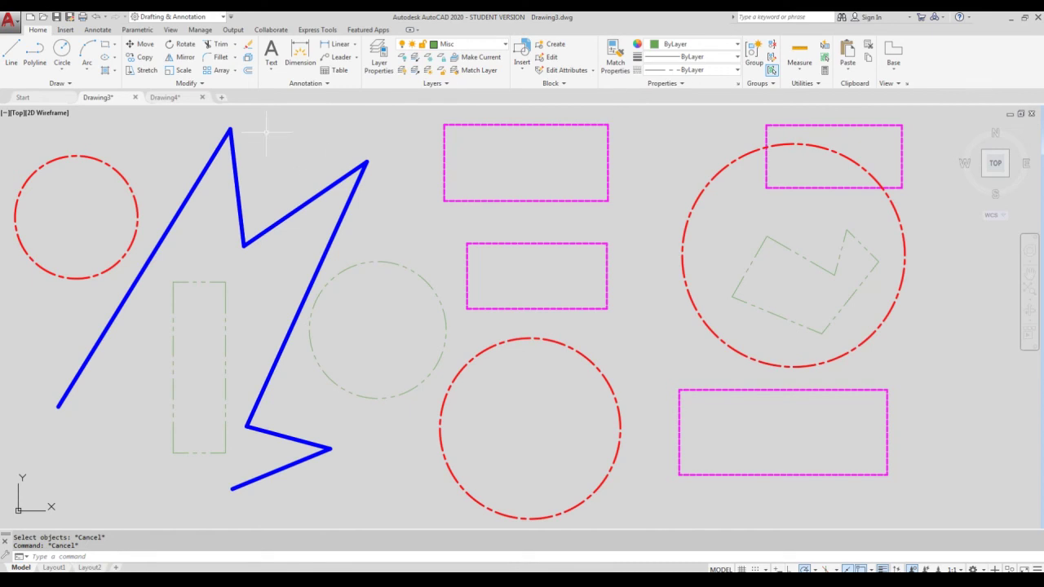
Unlock the Circles layer in the Layer dropdown
click(505, 45)
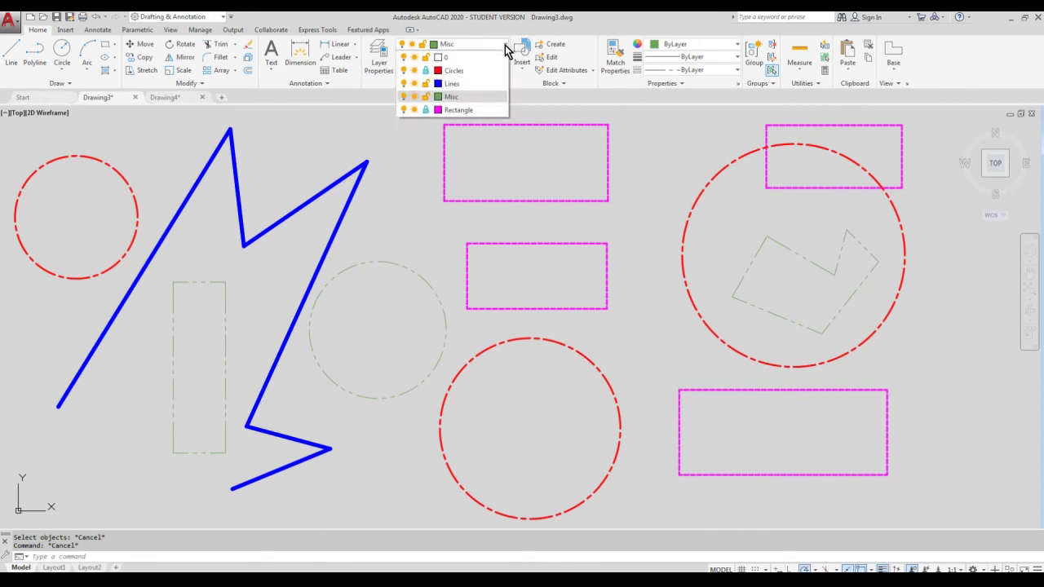
click(425, 70)
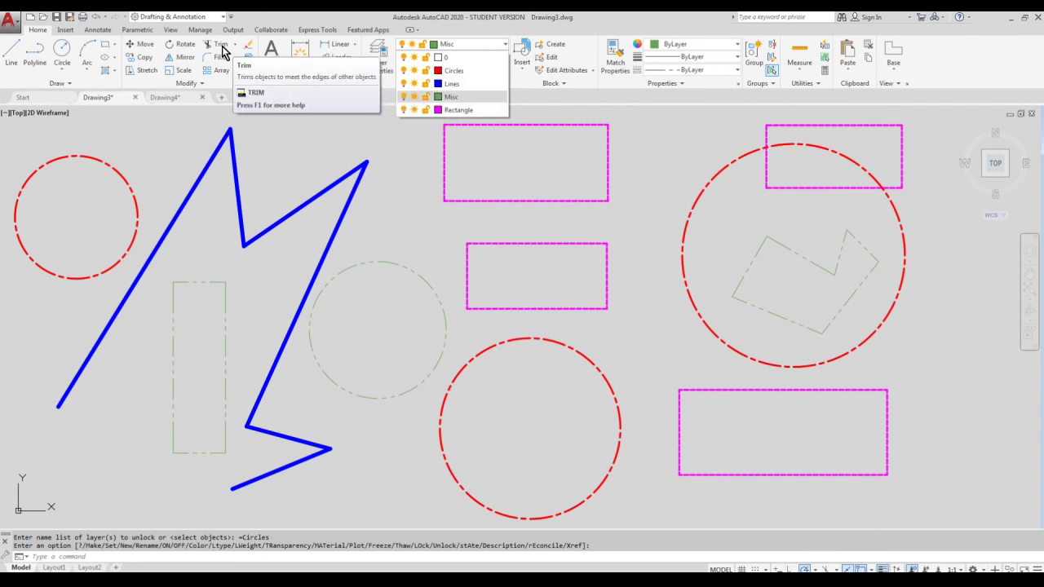
click(248, 51)
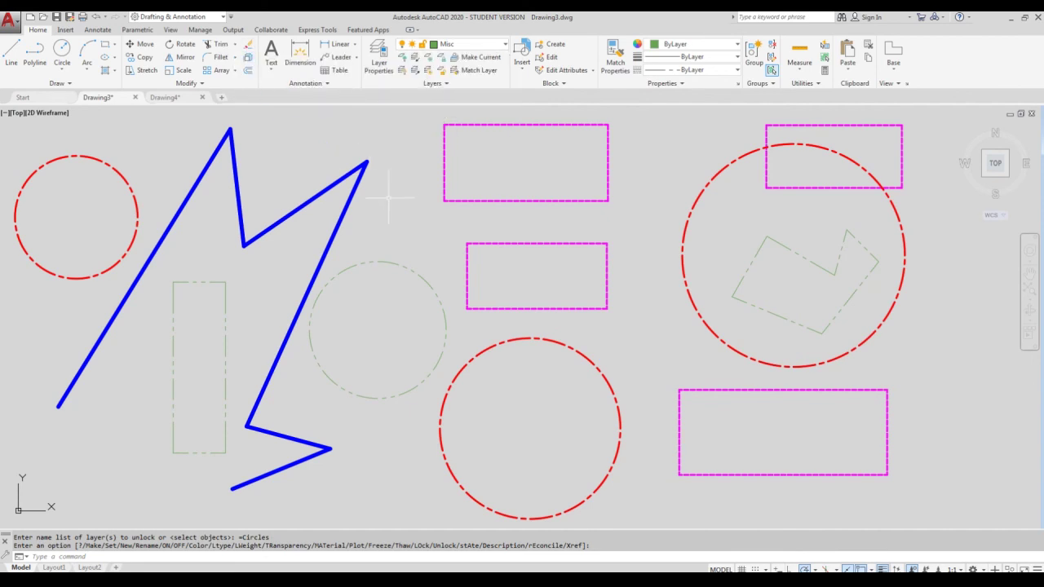
Run ERASE with 'all' to select all 16 objects, then cancel without deleting
click(249, 50)
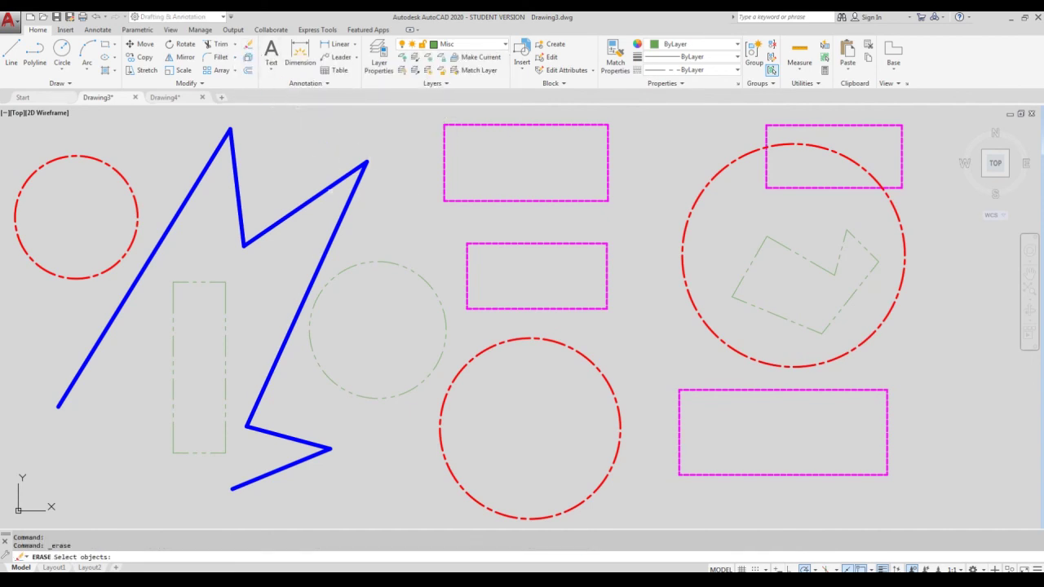
text(all)
key(Return)
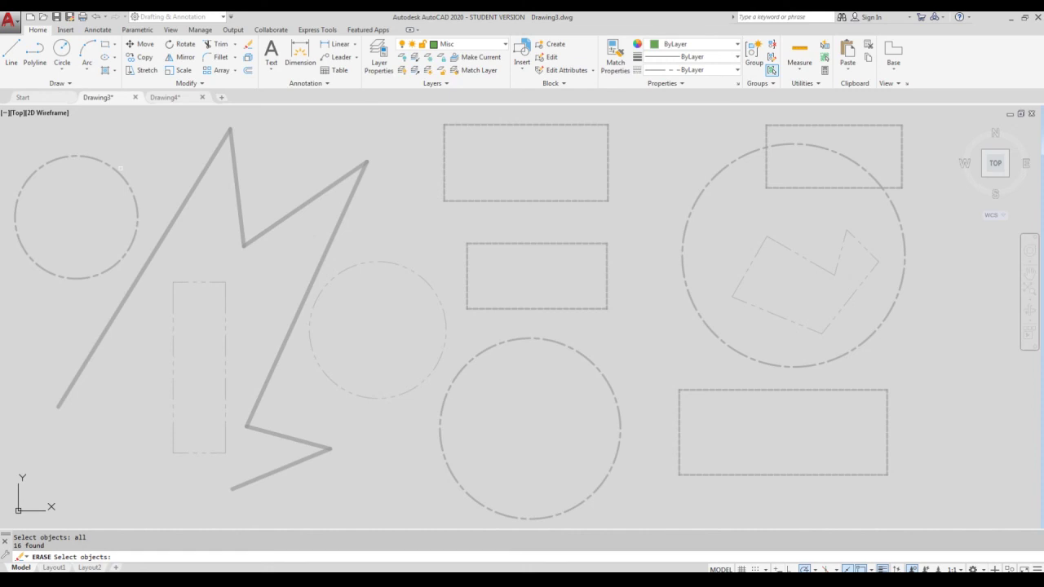
click(503, 44)
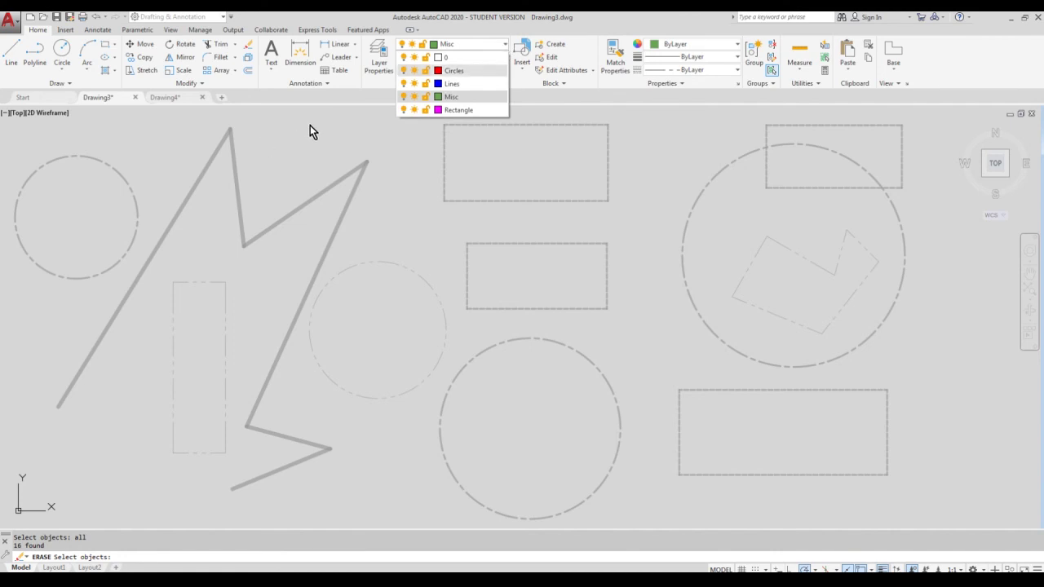
key(Escape)
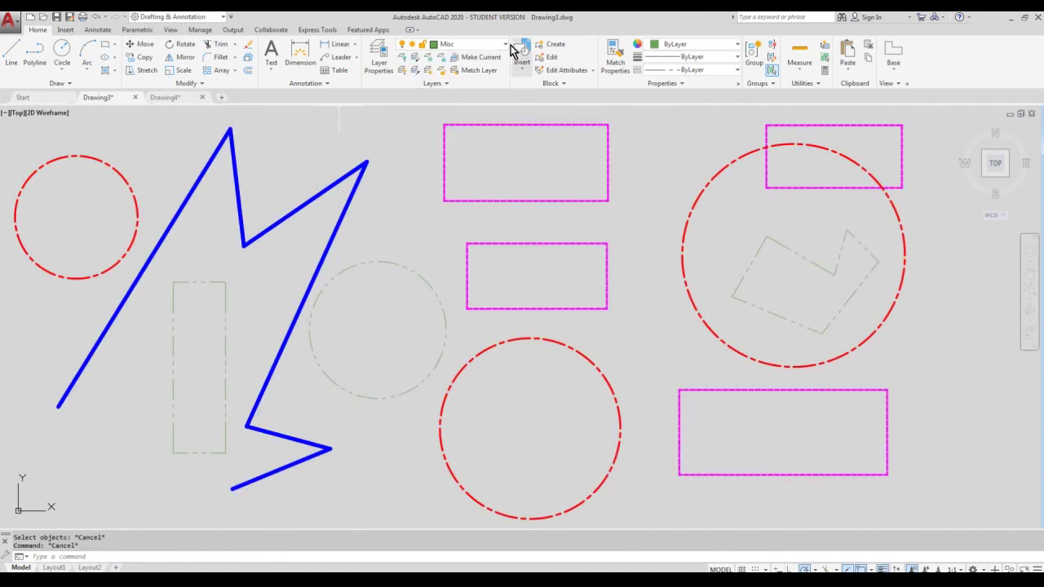
Lock the Rectangle, Misc and Circles layers in the Layer drop-down
click(505, 44)
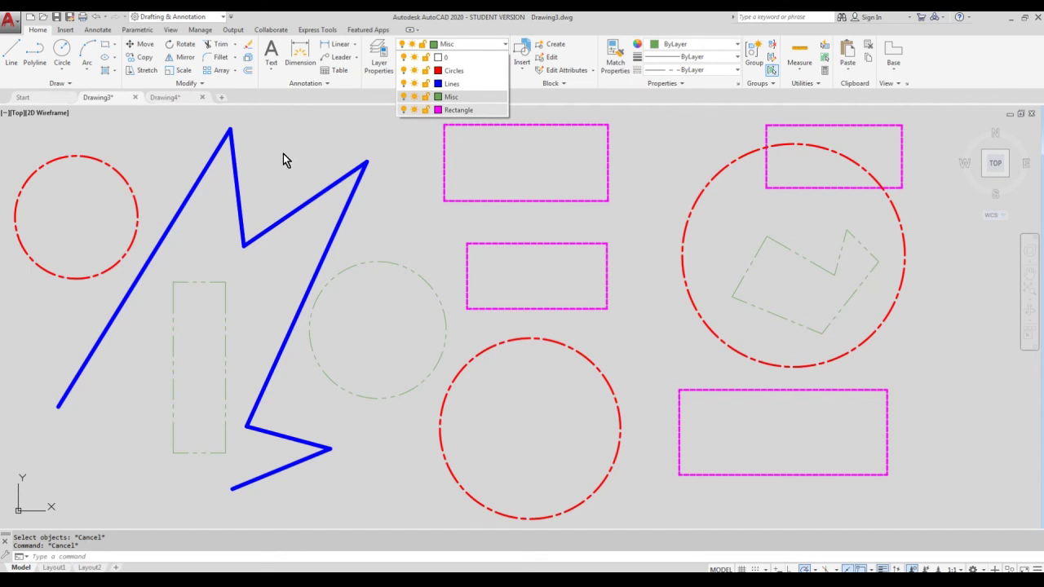
click(426, 109)
click(425, 96)
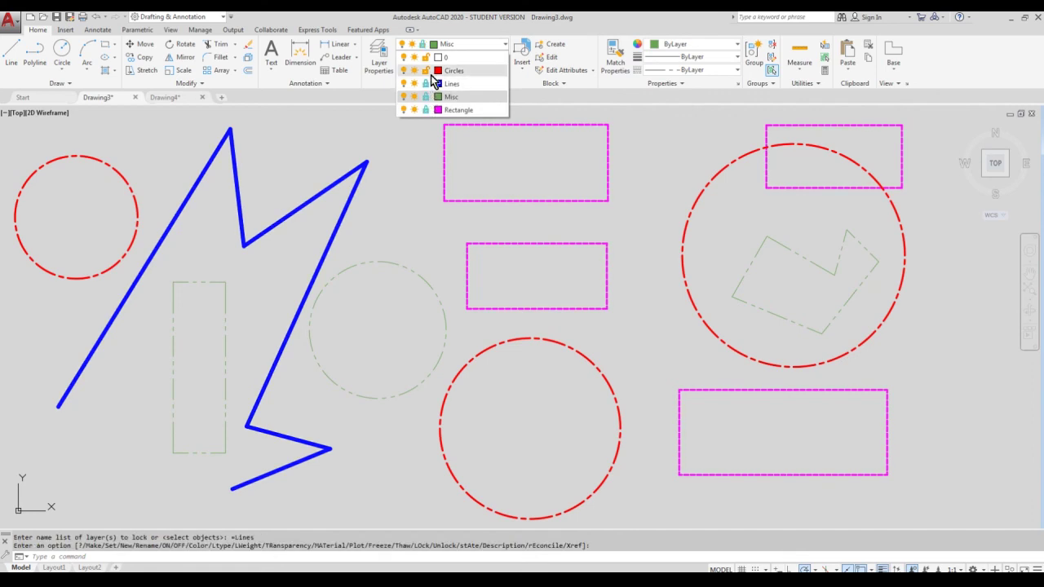
click(426, 70)
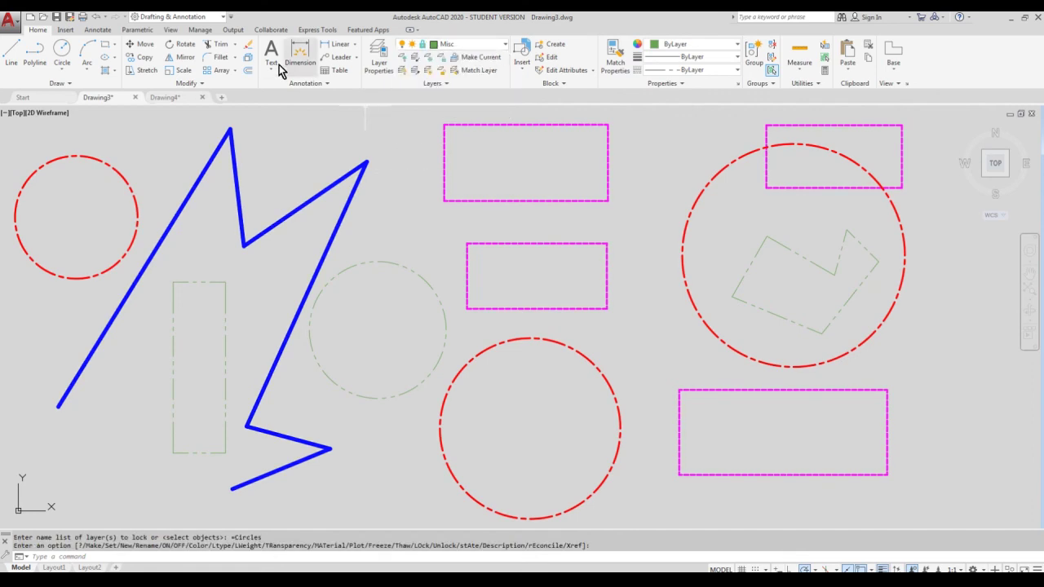
Run ERASE with 'all', finding 16 objects, all on locked layers
click(248, 44)
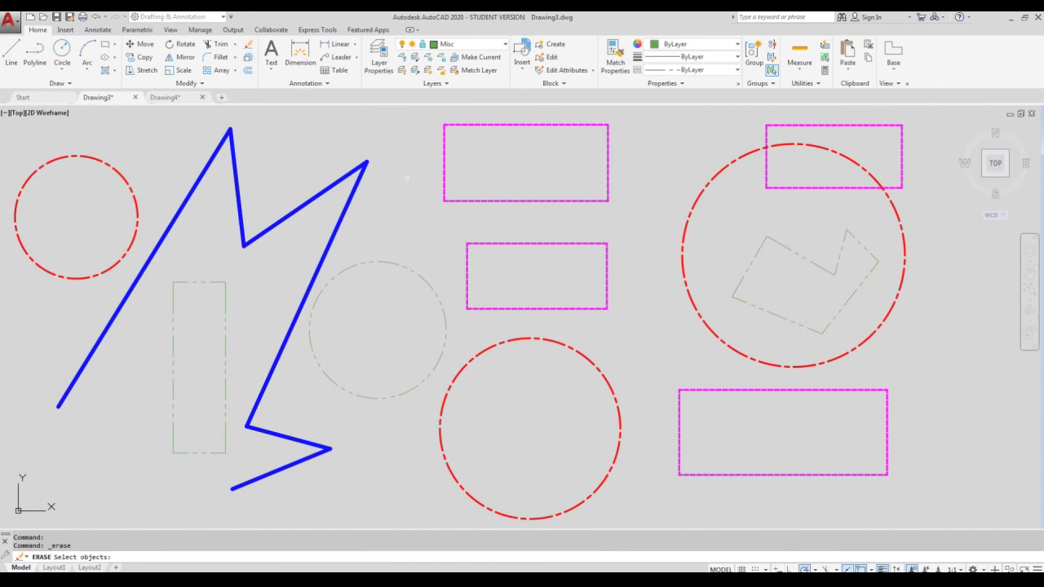
text(all)
key(Return)
Unlock the Circles, Lines, Misc and Rectangle layers from the Layer drop-down
click(503, 46)
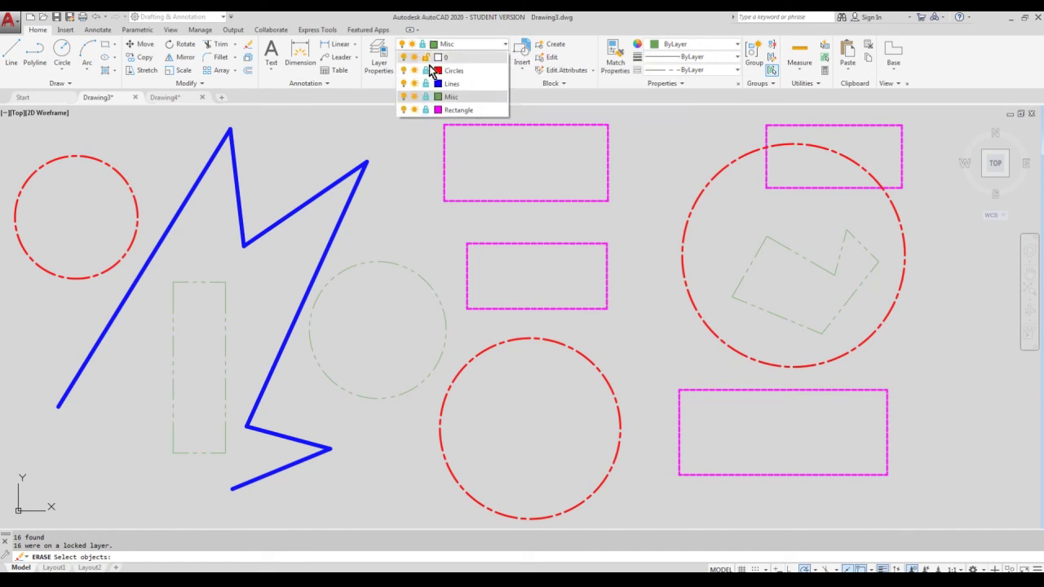
click(426, 71)
click(425, 83)
click(425, 97)
click(426, 110)
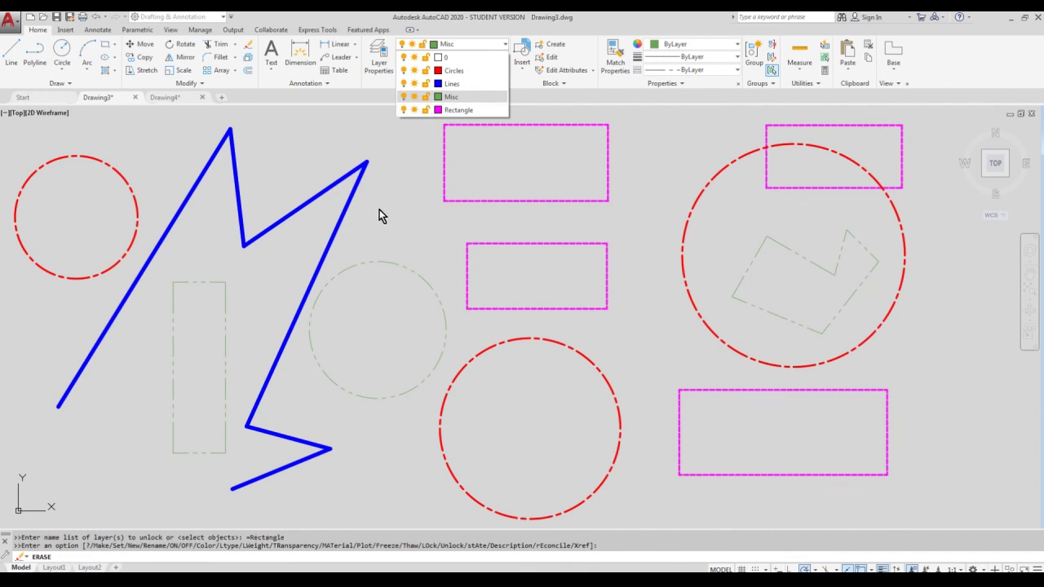
click(380, 210)
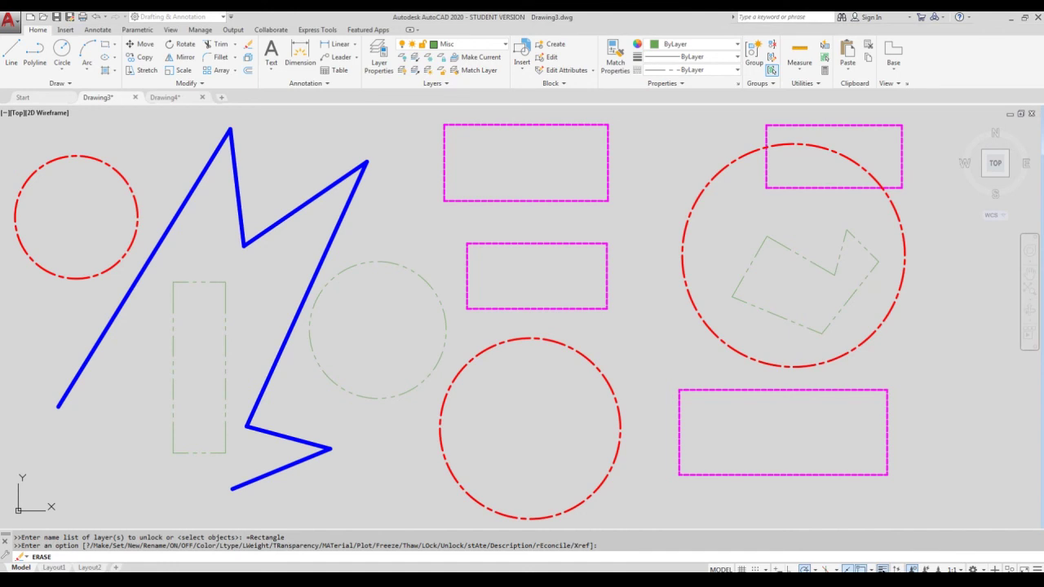
Hide lineweights and put the left, middle and large right circles on the Misc layer
click(887, 570)
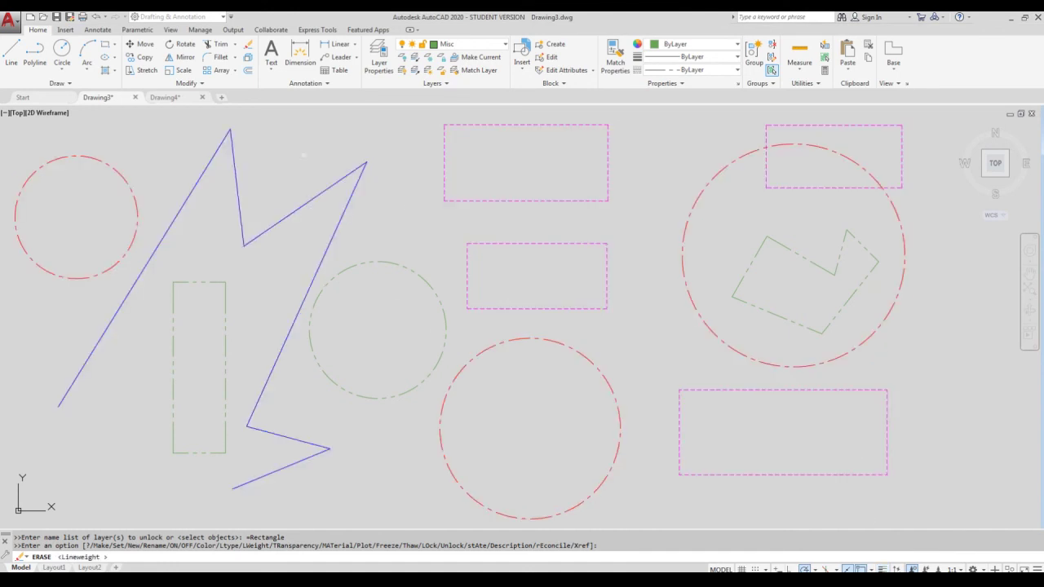
key(Escape)
key(Escape)
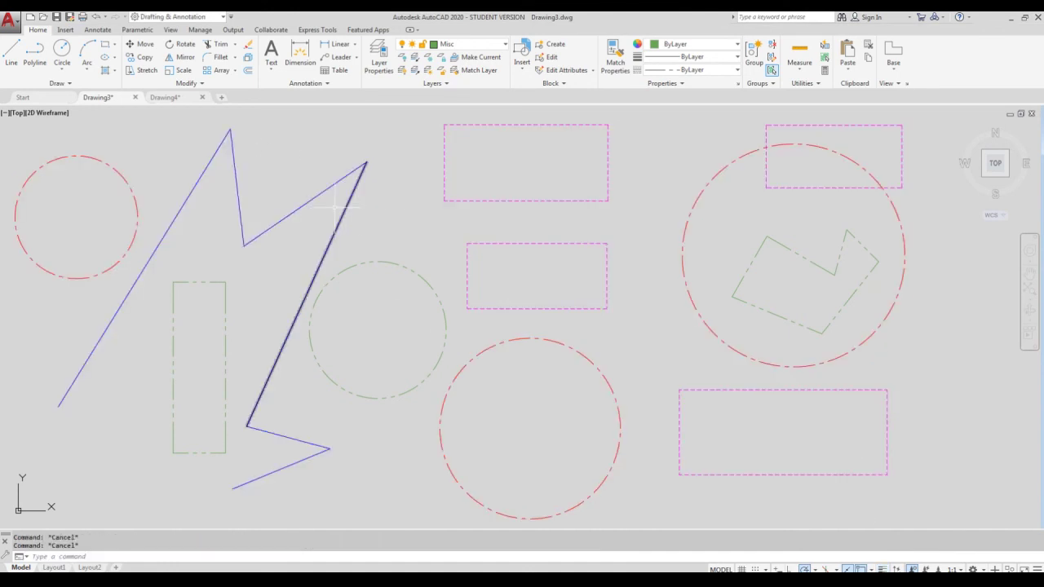
click(138, 230)
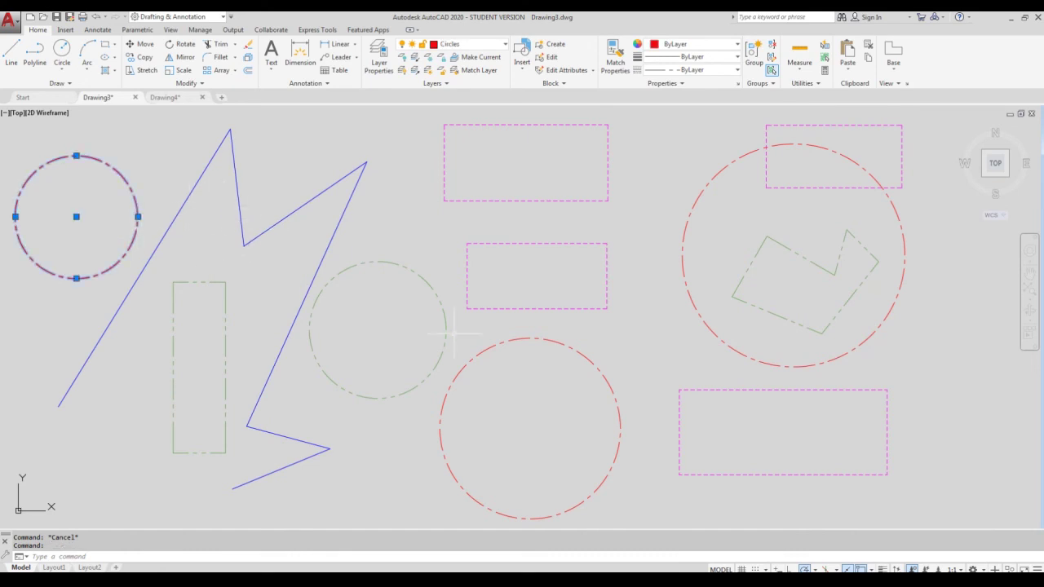
click(409, 262)
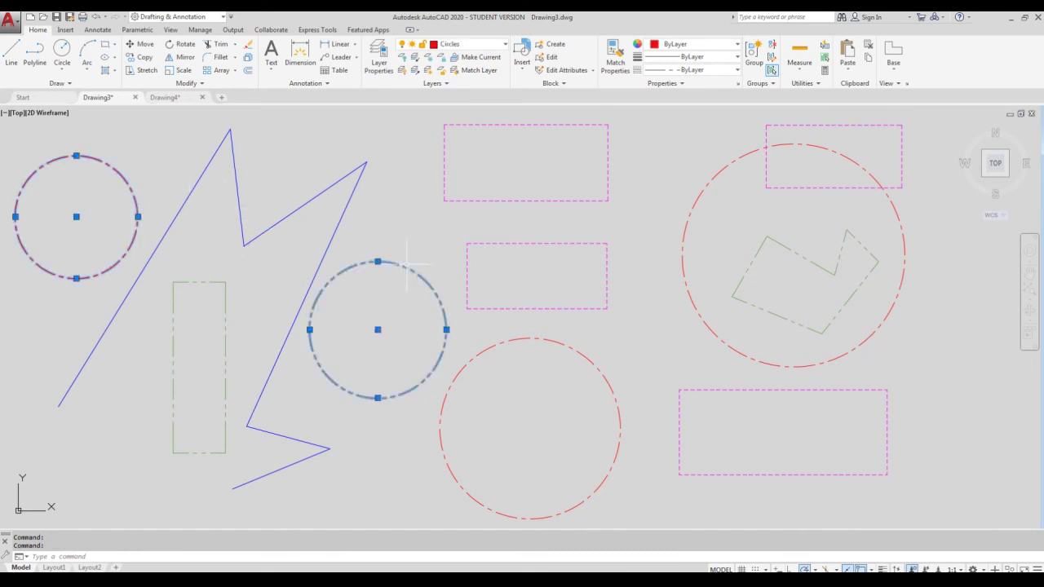
click(685, 273)
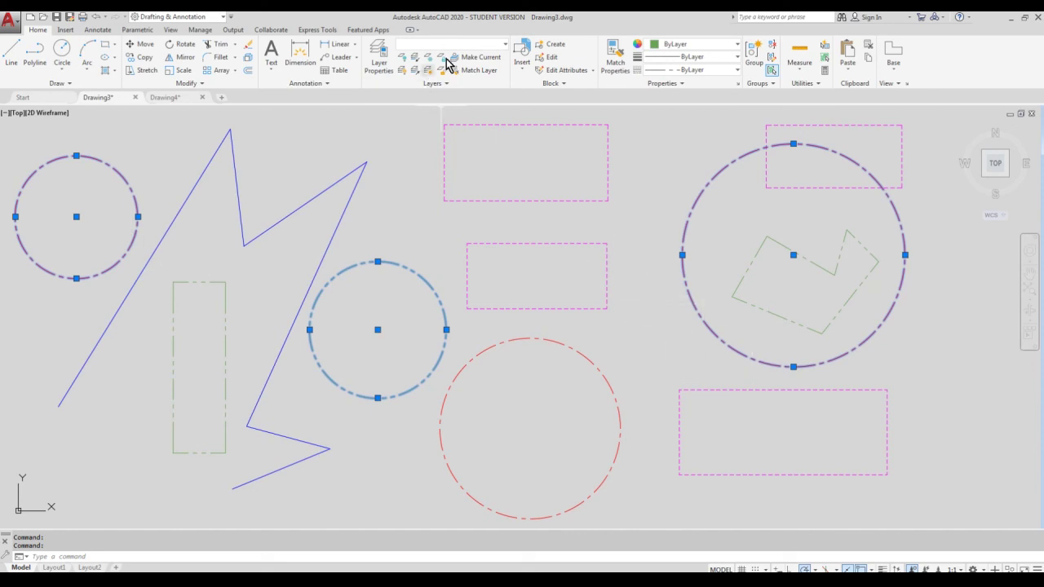
click(505, 45)
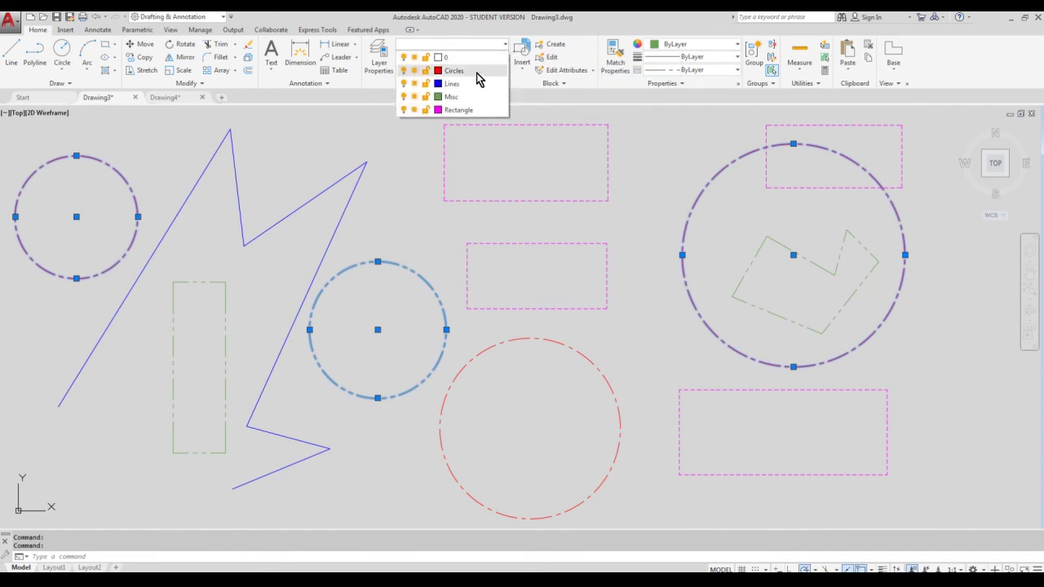
click(451, 97)
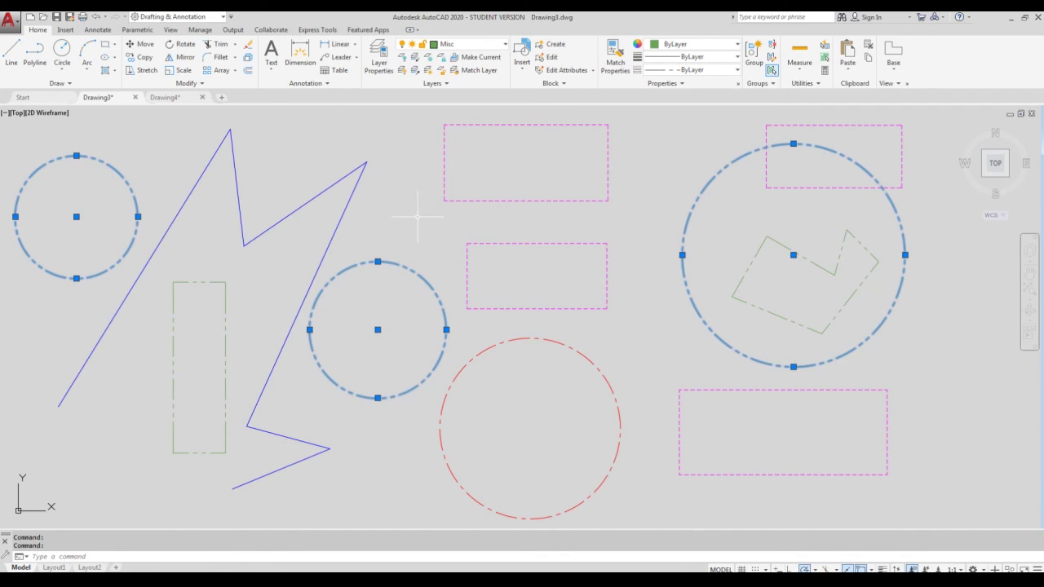
key(Escape)
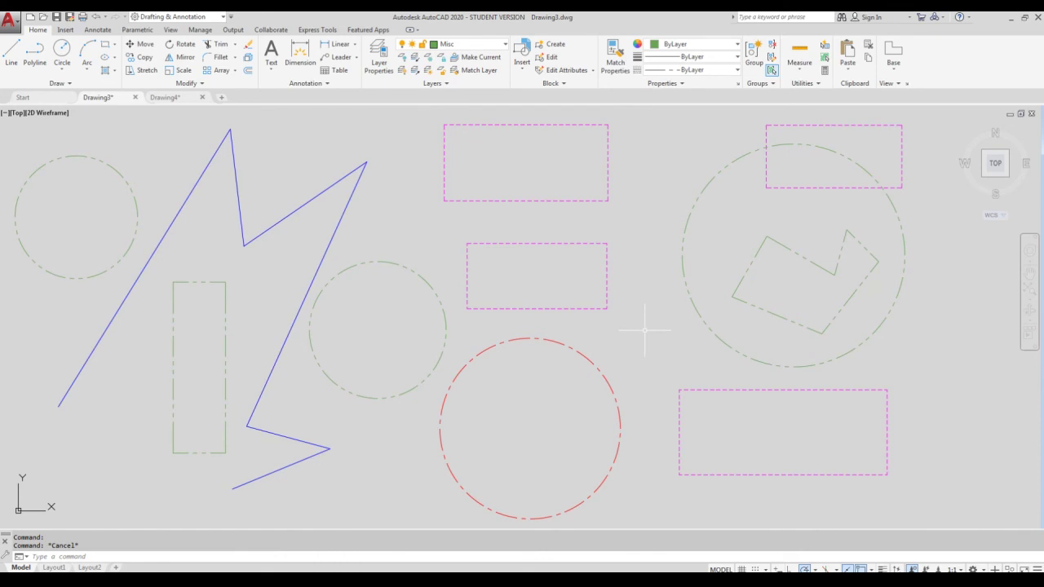
Crossing-select the two top-centre magenta rectangles and assign them to the Circles layer
click(645, 330)
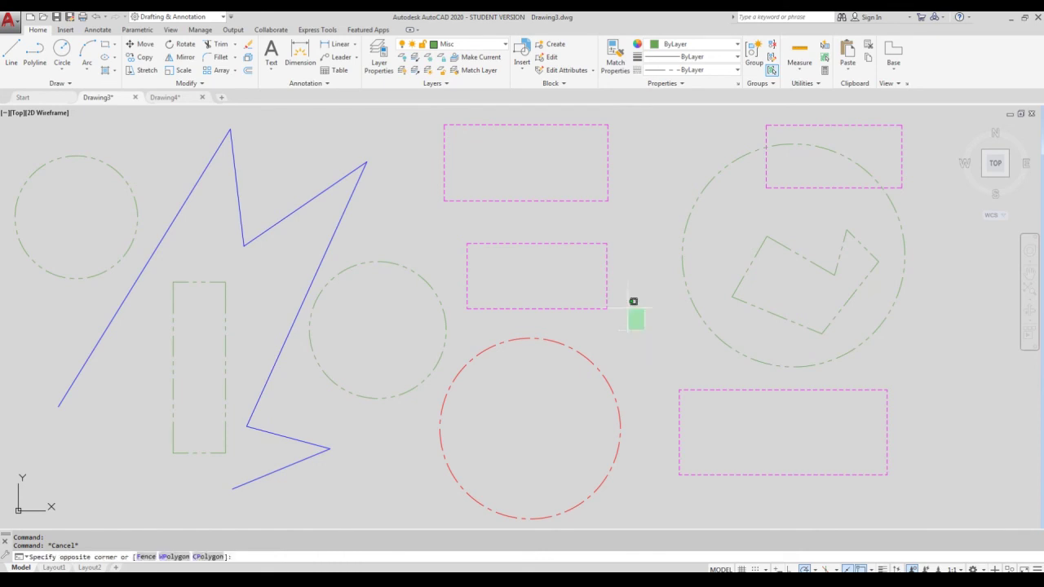
click(561, 156)
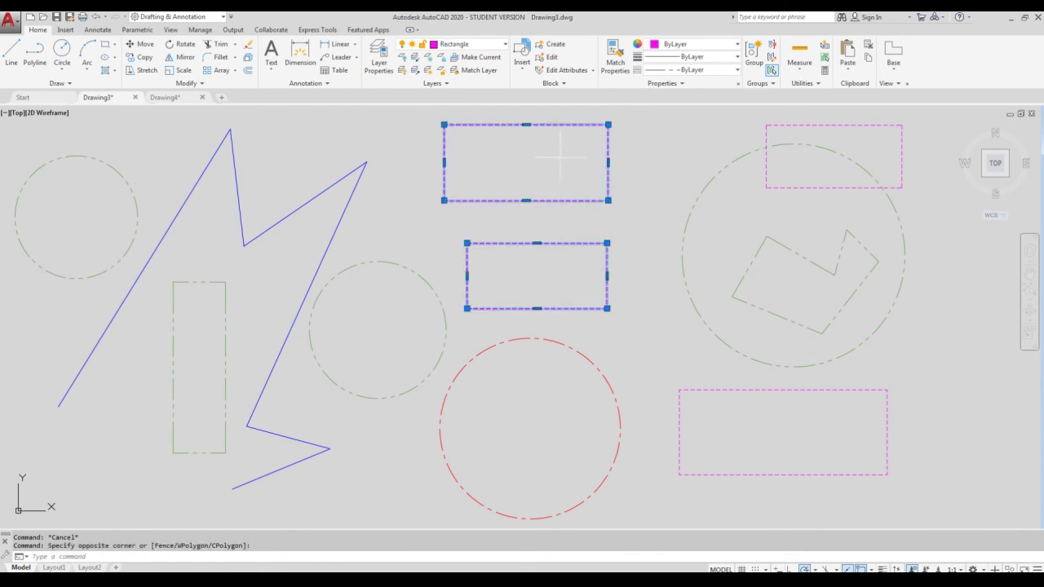
click(505, 44)
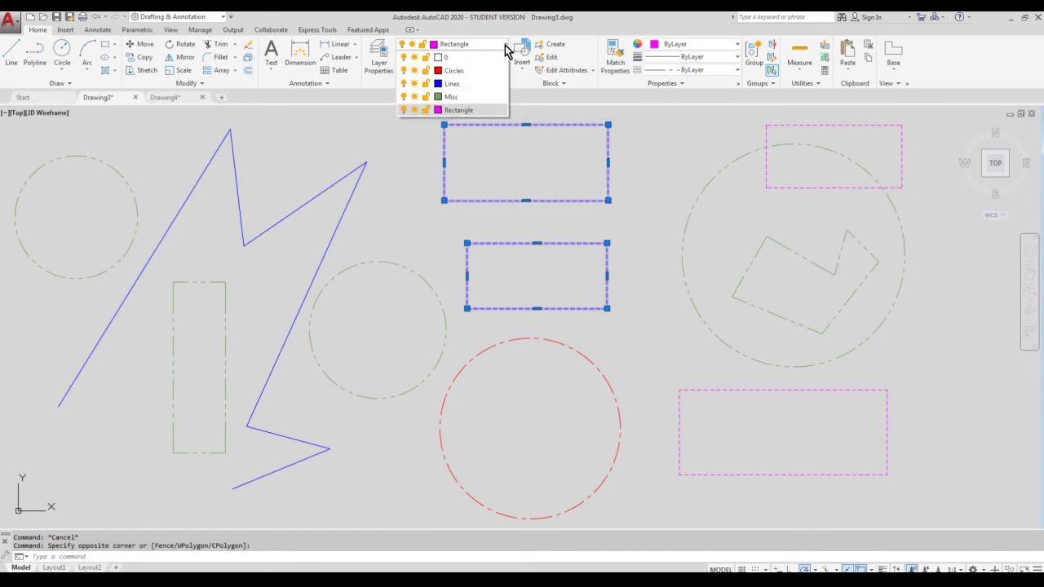
click(470, 70)
key(Escape)
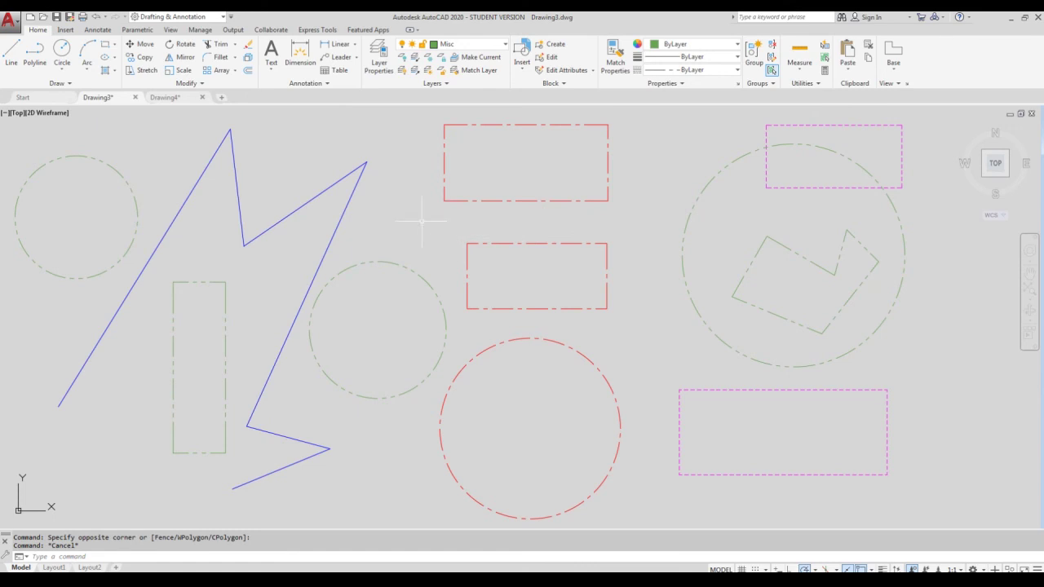
text(all)
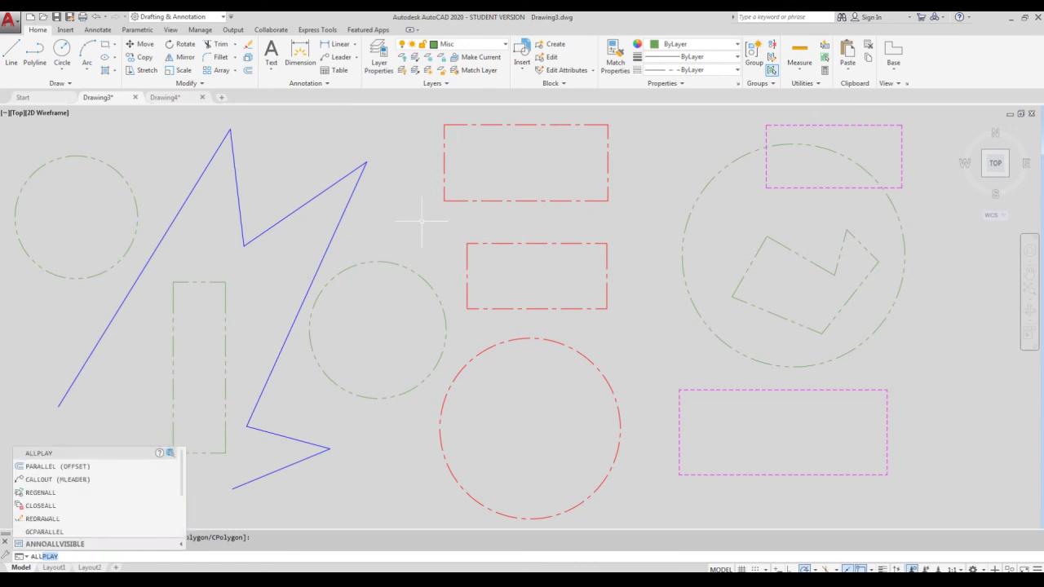
key(Escape)
key(Escape)
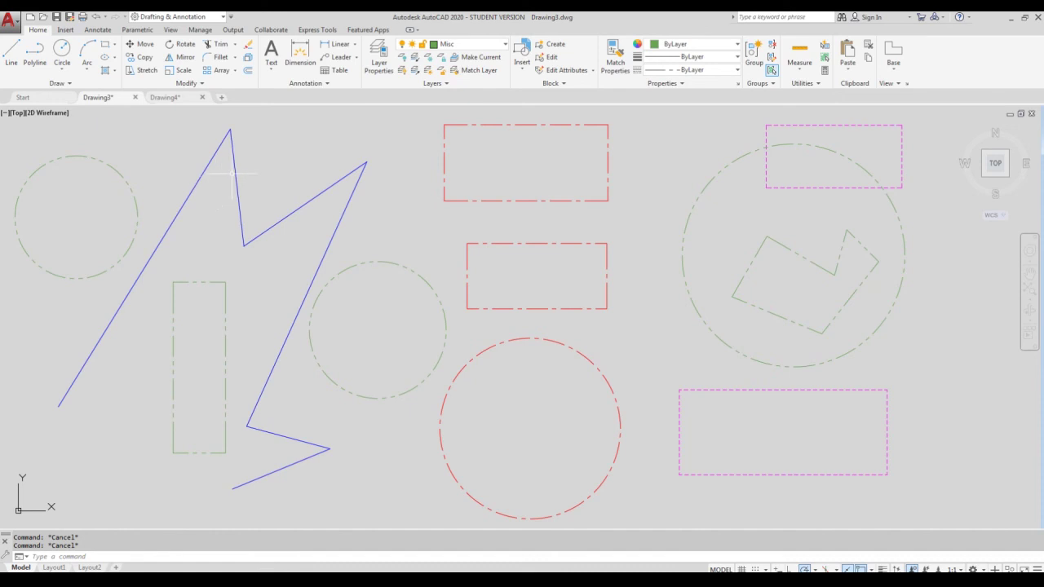
Assign two zigzag segments, the tall green rectangle and the bottom-right rectangle to Rectangle
click(236, 188)
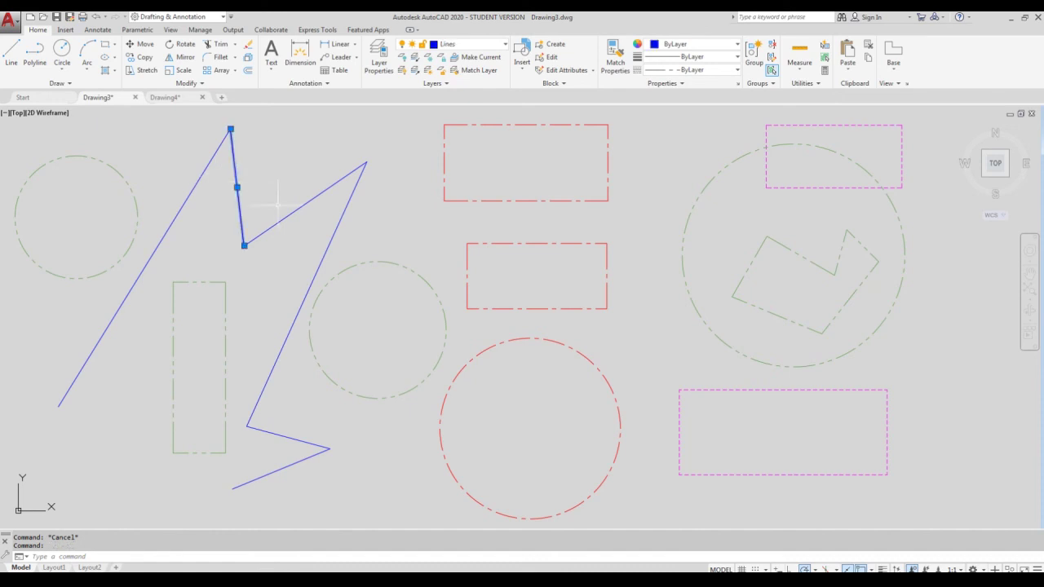
click(323, 258)
click(226, 292)
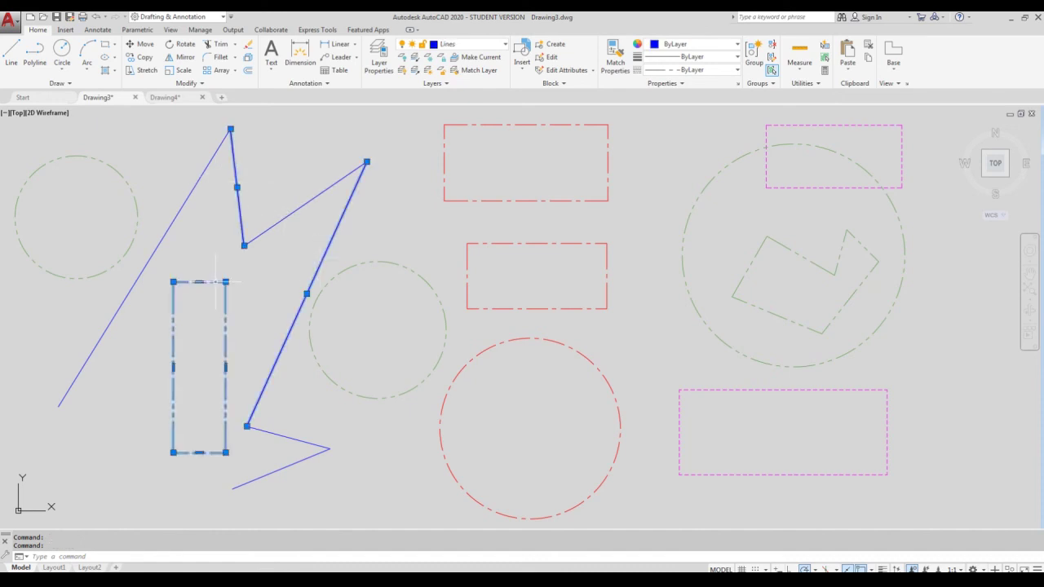
click(727, 390)
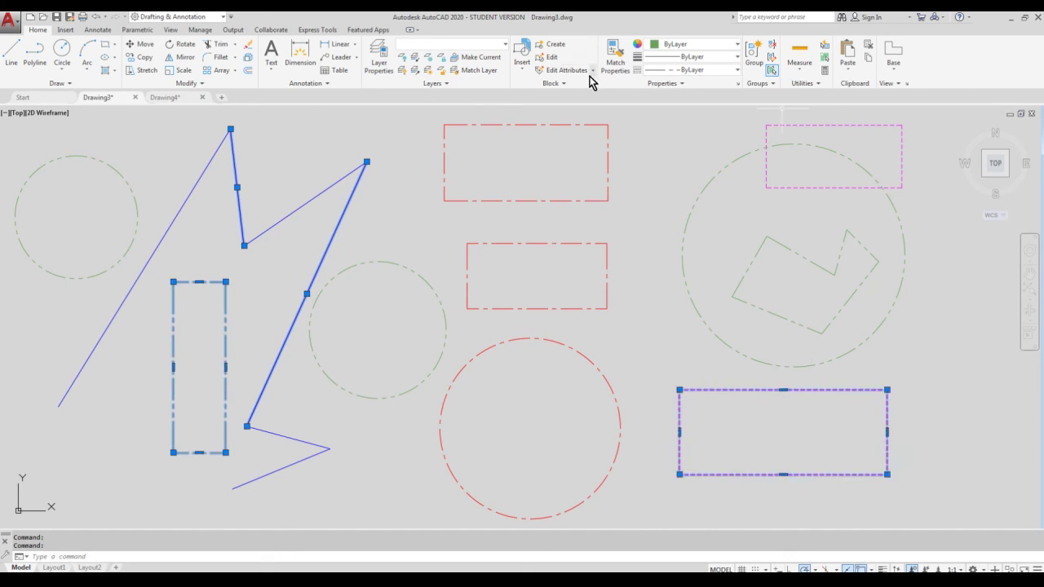
click(504, 46)
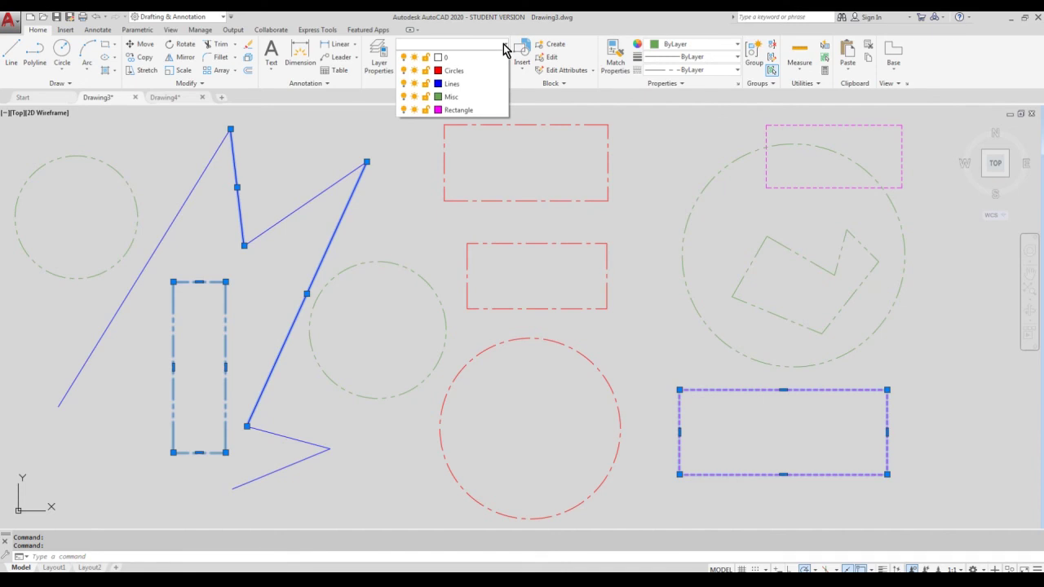
click(456, 109)
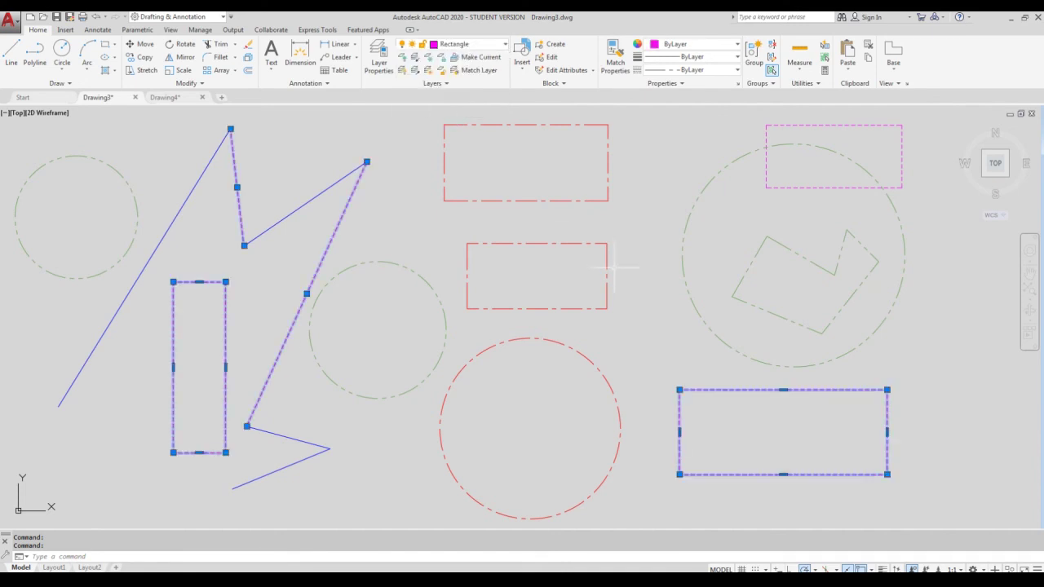
key(Escape)
key(Escape)
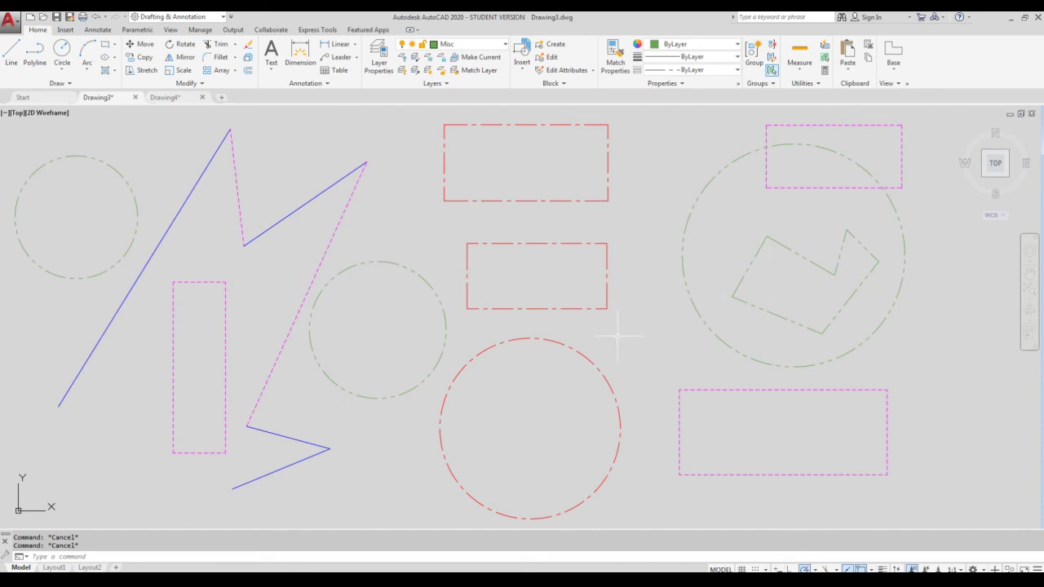
click(503, 46)
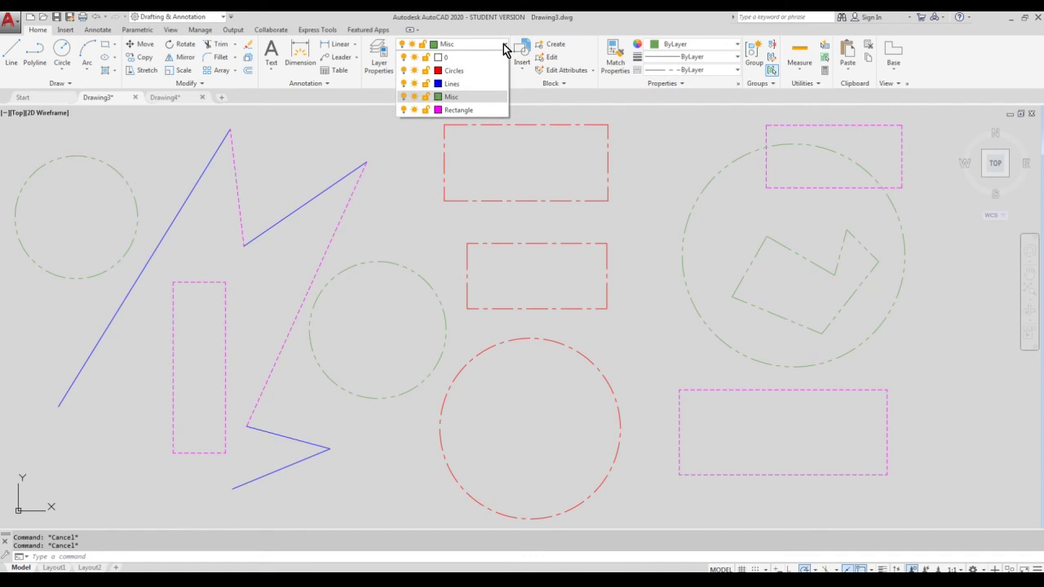
click(661, 175)
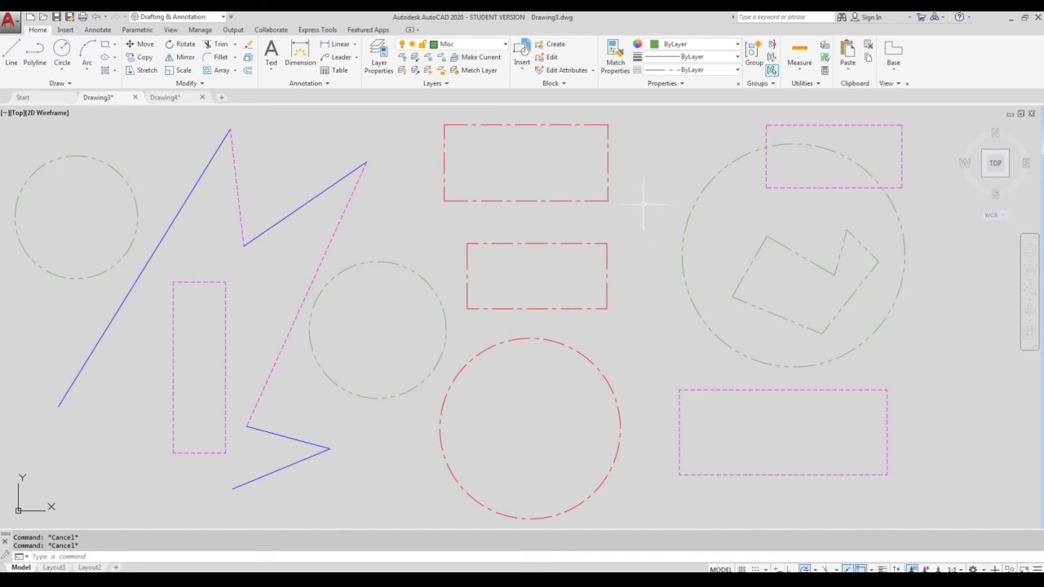
Assign the right, bottom-centre and left circles plus the diagonal zigzag segment to Lines
click(726, 339)
click(591, 352)
click(272, 372)
click(107, 266)
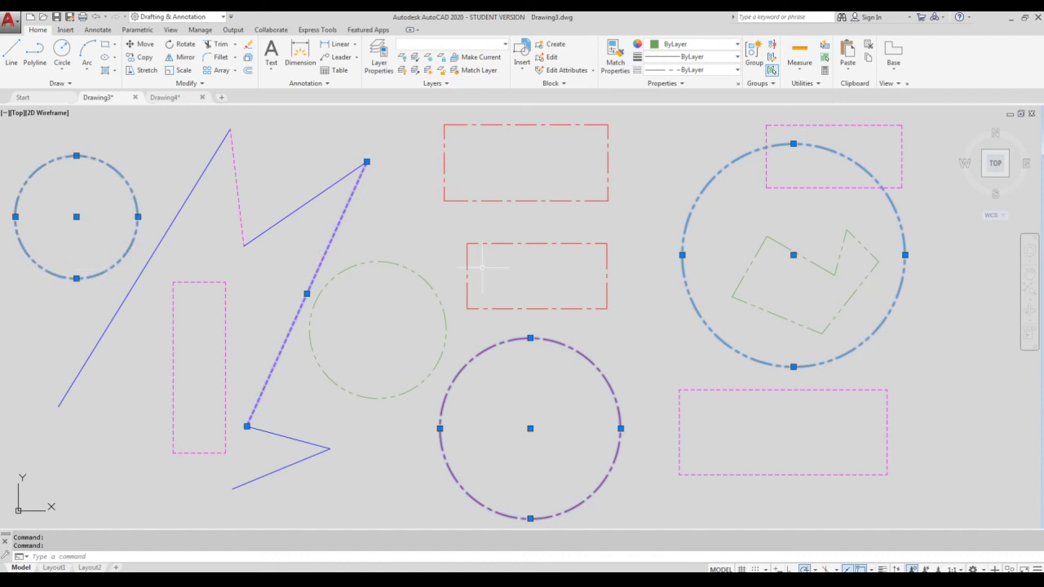
click(504, 46)
click(457, 110)
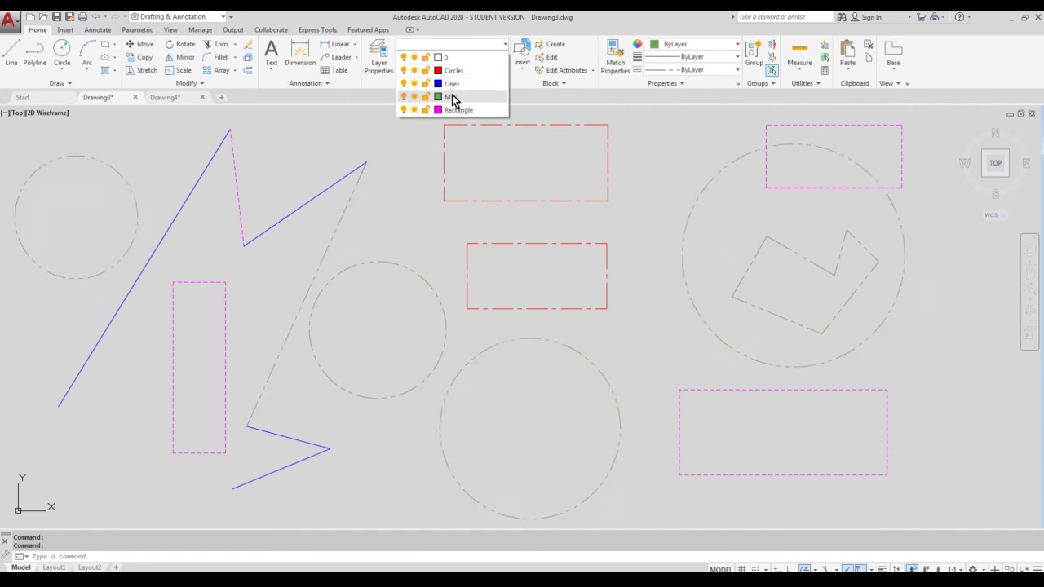
click(453, 85)
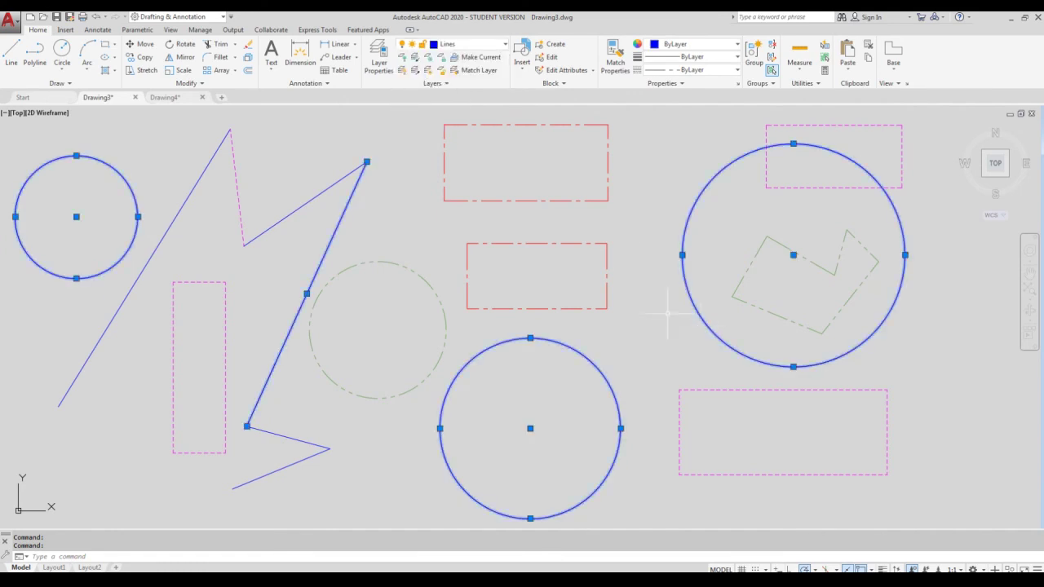
key(Escape)
key(Escape)
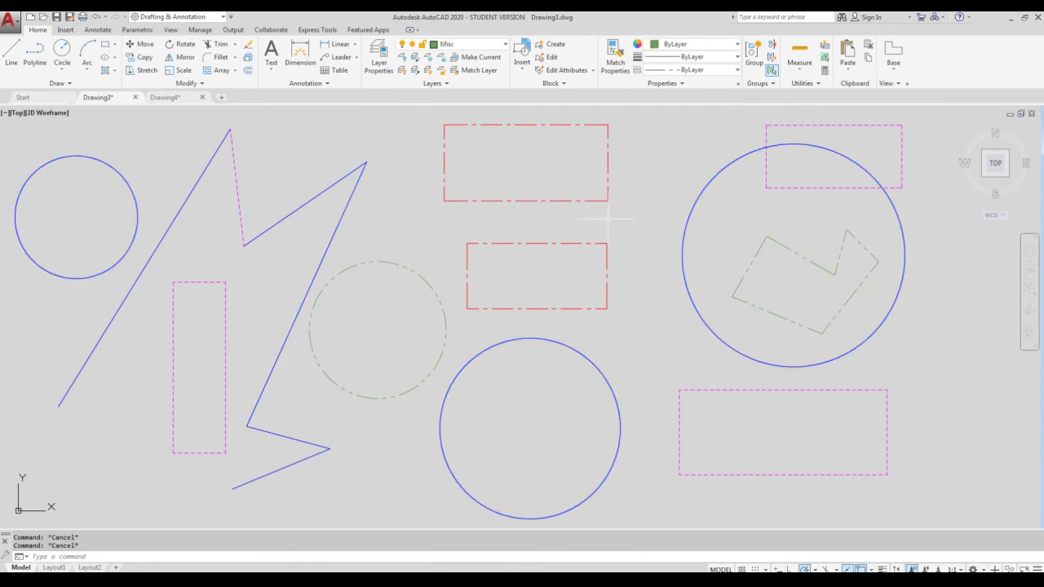
Start Match Layer and pick several of the central shapes one by one
click(462, 71)
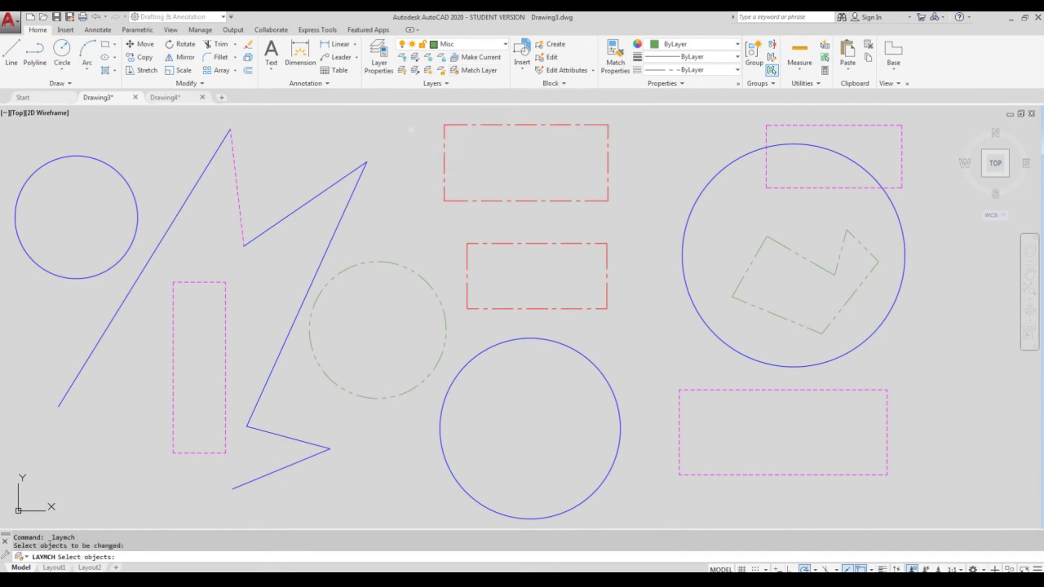
click(412, 153)
click(380, 129)
click(393, 181)
click(448, 141)
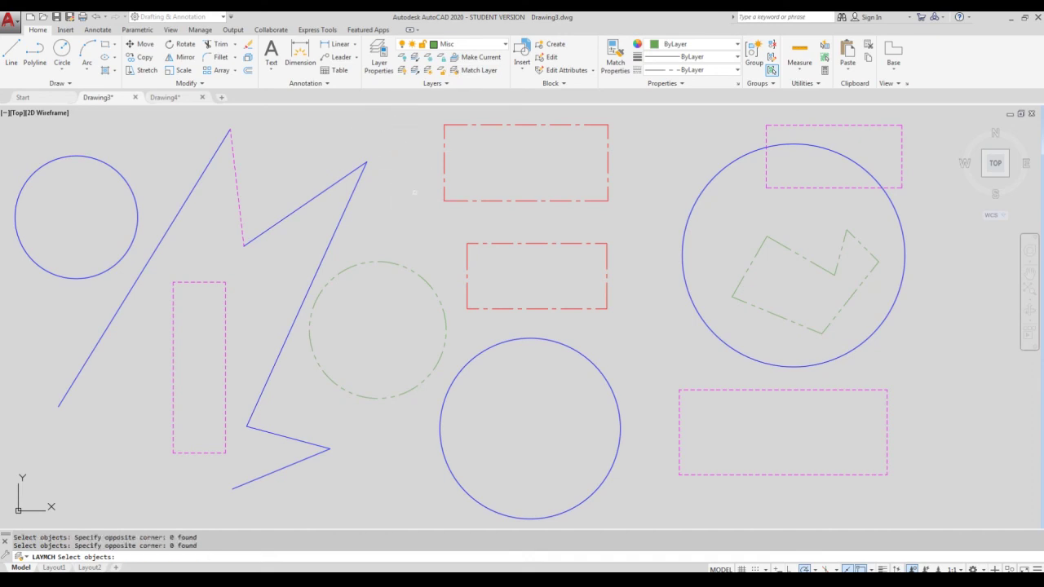
click(381, 201)
click(419, 152)
mouse_move(416, 149)
mouse_down()
mouse_move(397, 172)
mouse_move(402, 196)
mouse_up()
Crossing-select the seven central shapes and match them to the magenta rectangle's Rectangle layer
click(643, 514)
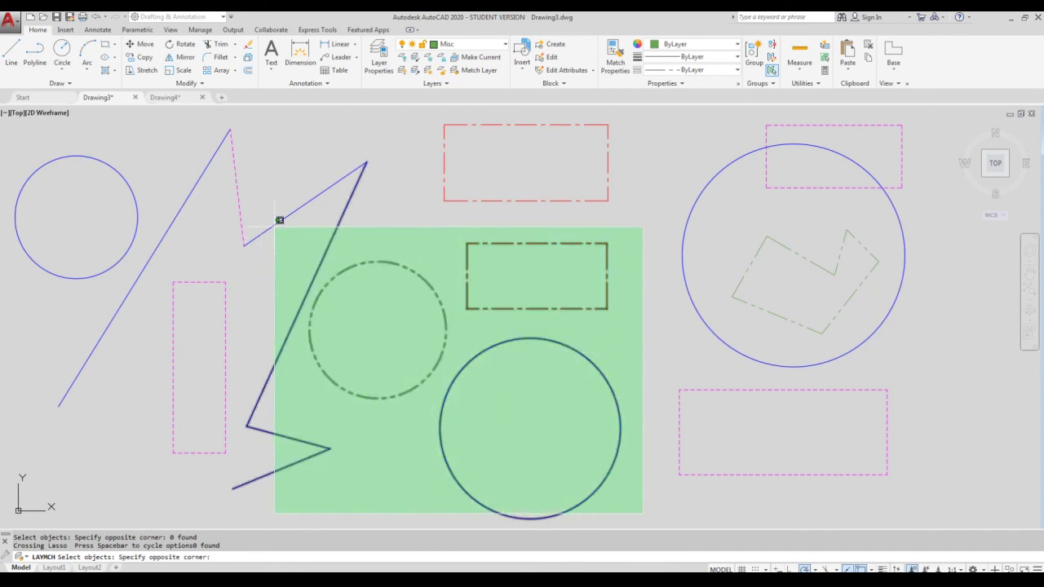
click(286, 202)
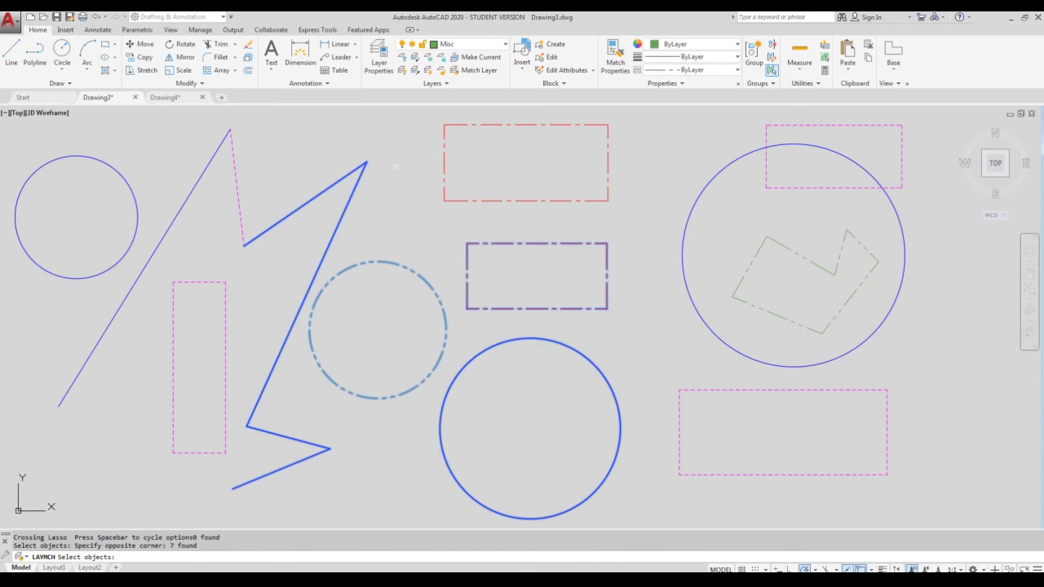
key(Return)
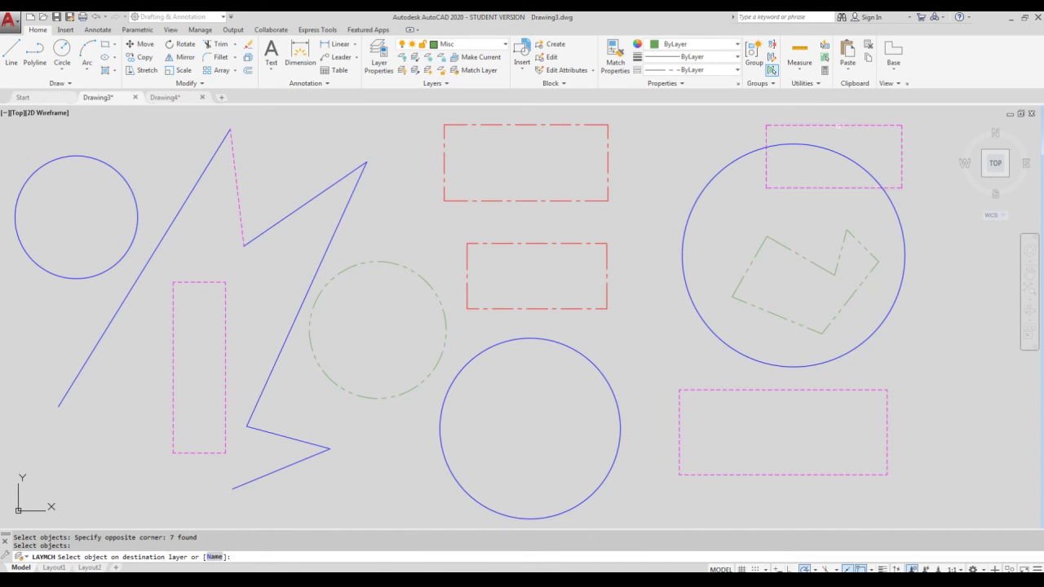
click(840, 125)
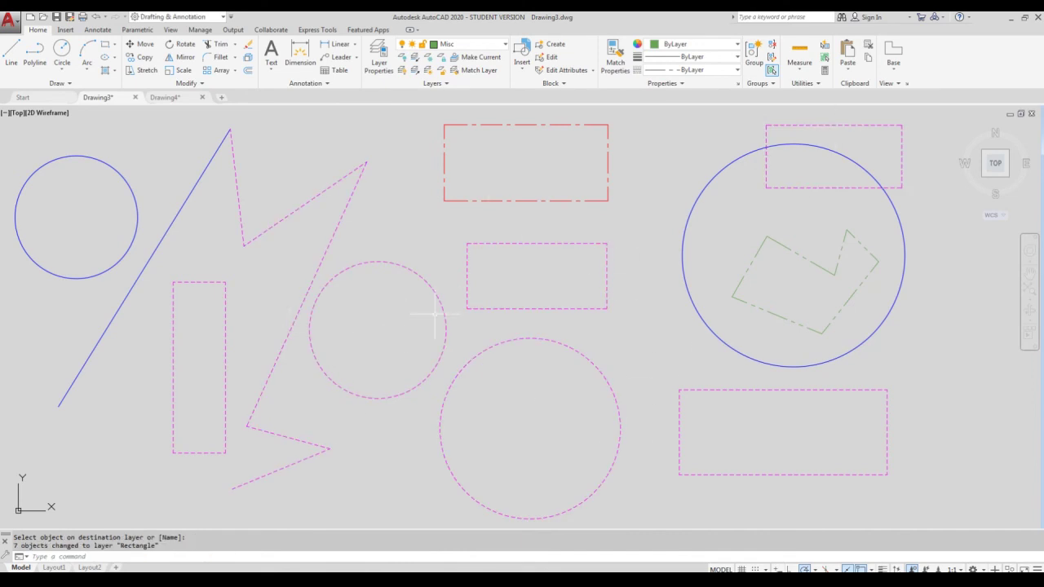
click(482, 72)
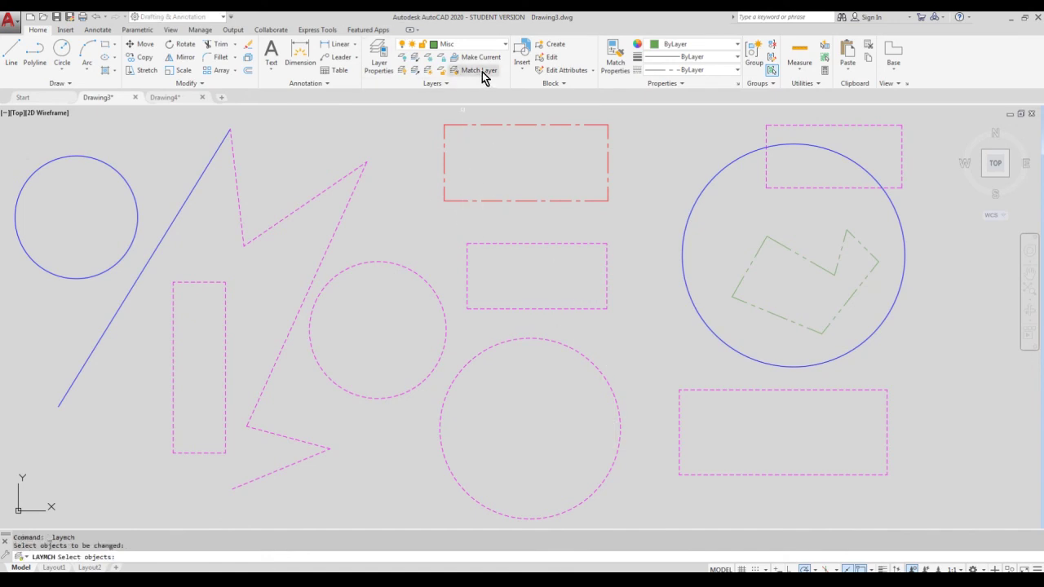
Match nine left-side shapes to the green polyline's Misc layer, then delete the top red rectangle
click(411, 472)
click(97, 194)
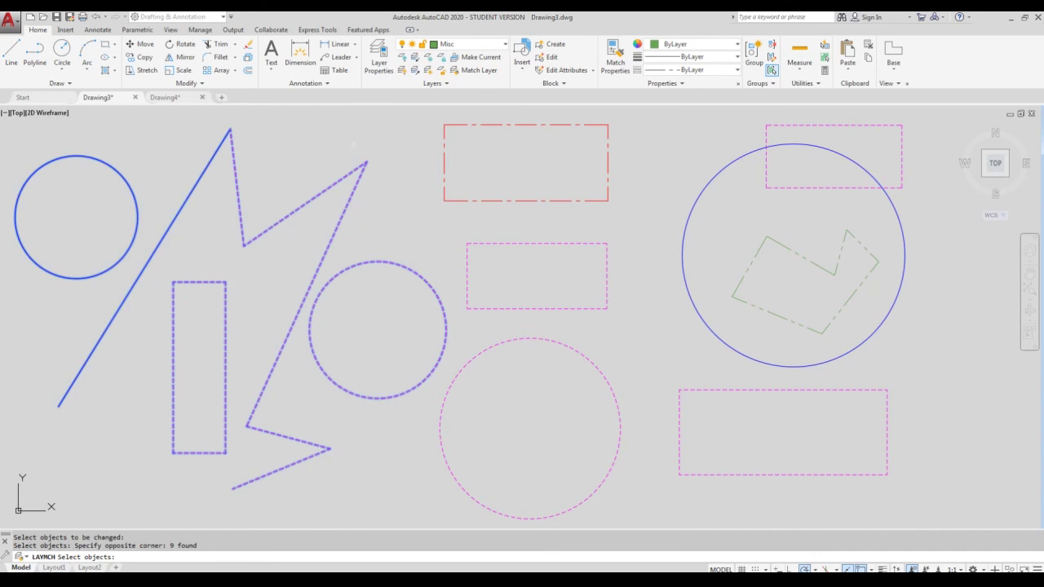
key(Return)
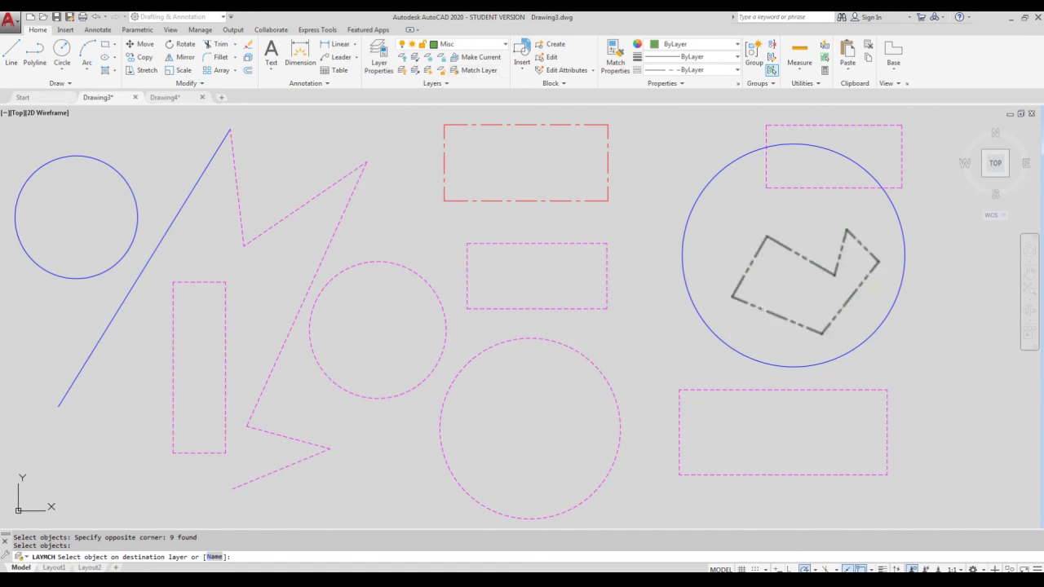
click(761, 307)
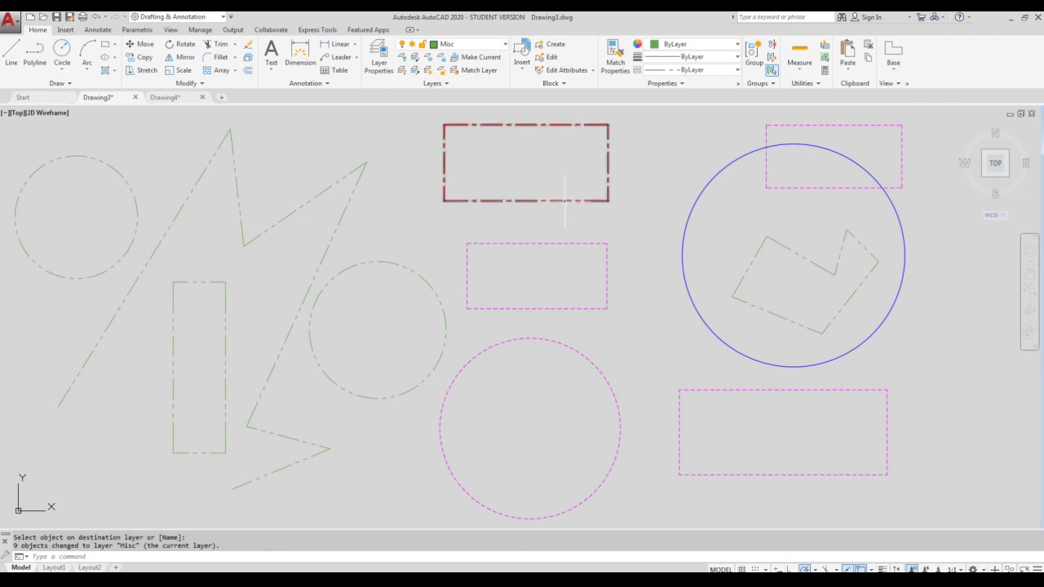
click(523, 200)
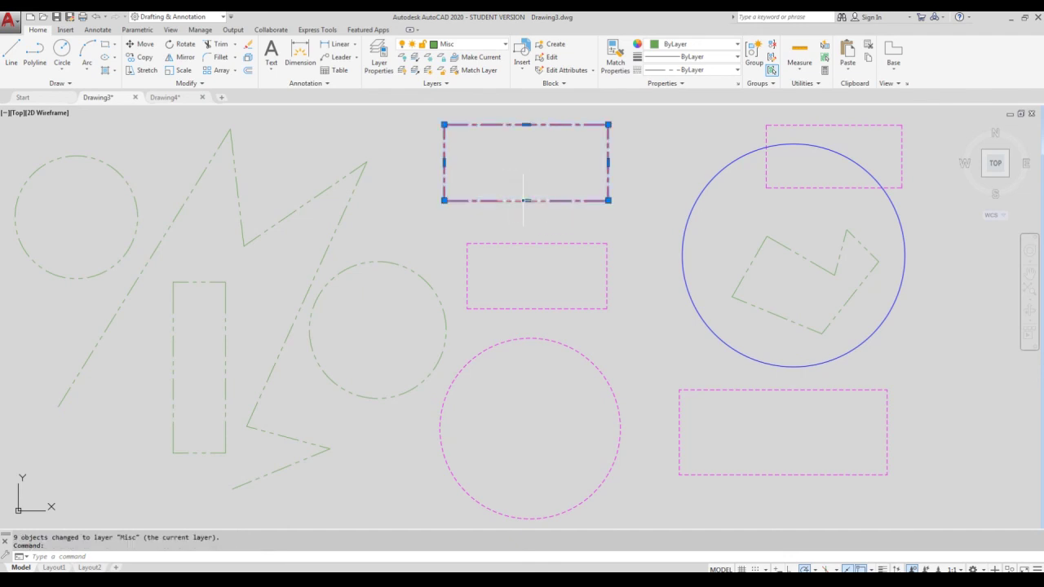
key(Delete)
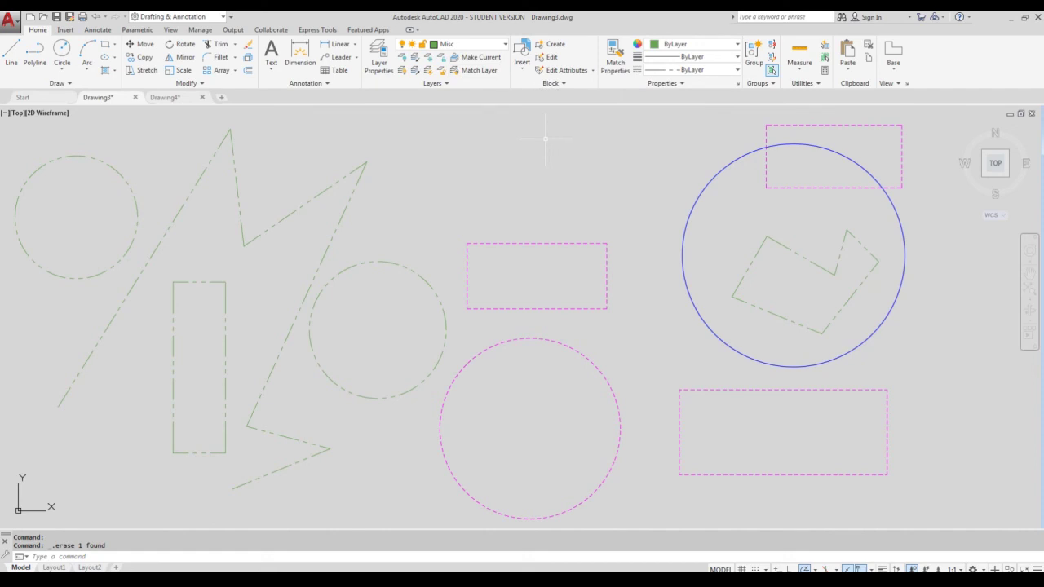
Match the eleven left and centre shapes to the Circles layer, choosing it by name
click(466, 70)
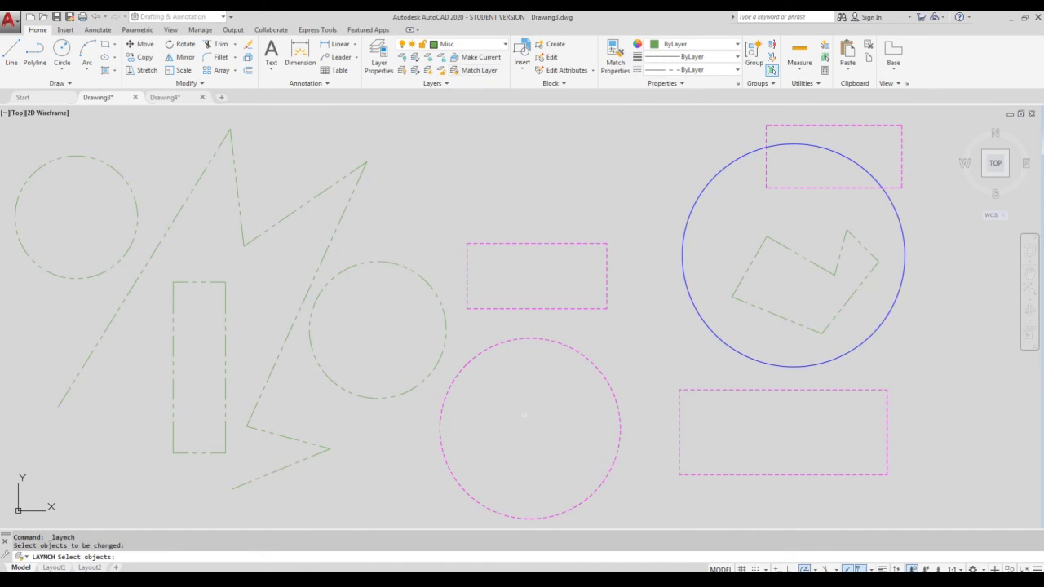
drag(552, 466, 88, 189)
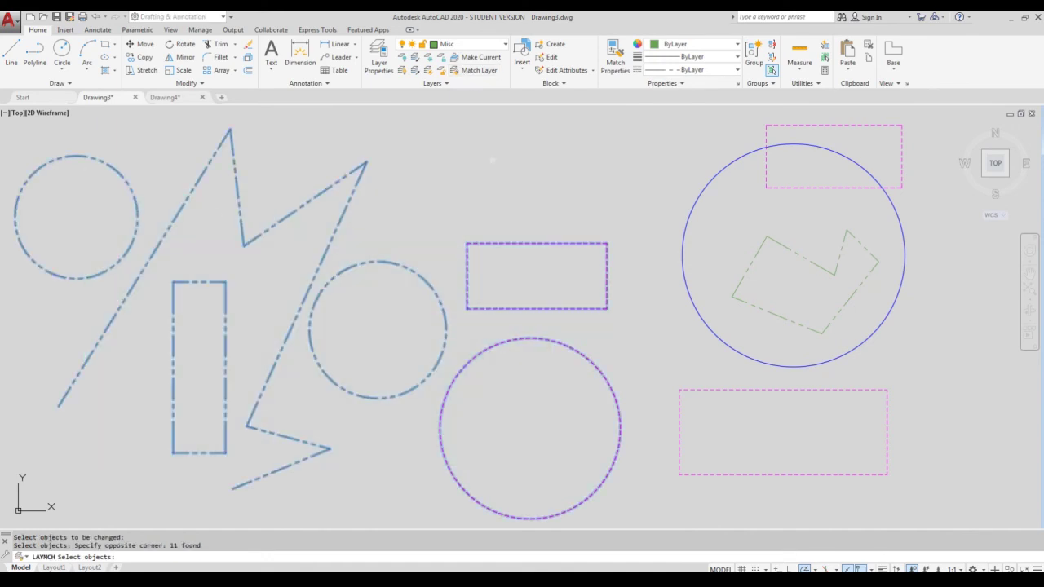
key(Return)
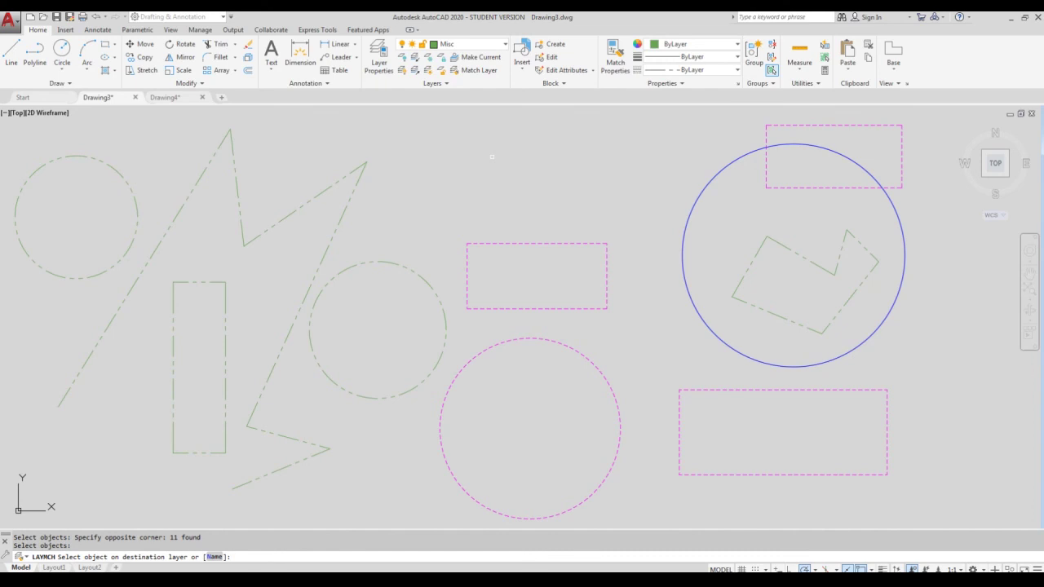
click(212, 559)
click(214, 560)
drag(492, 225, 610, 154)
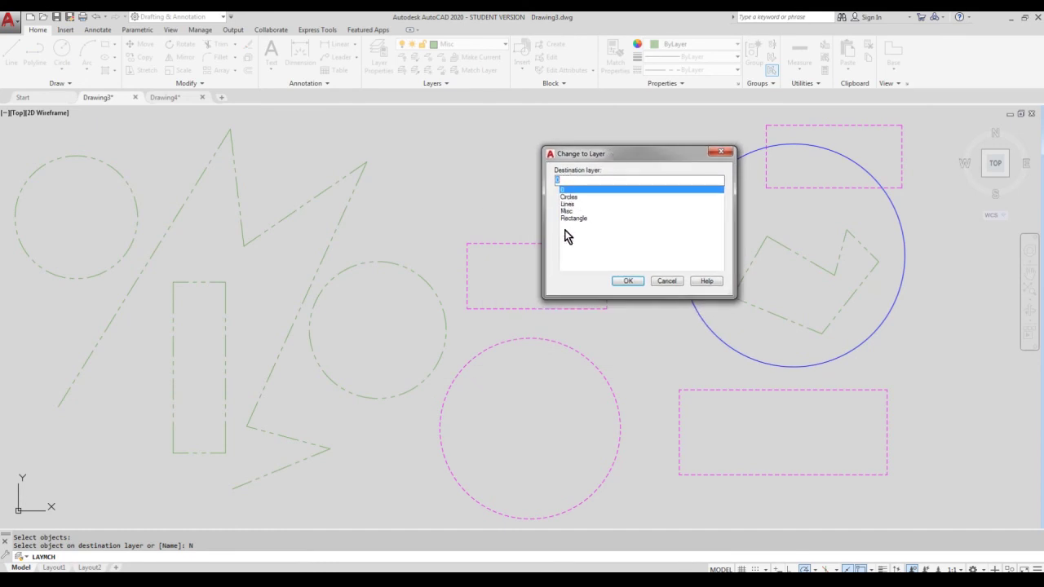
click(569, 198)
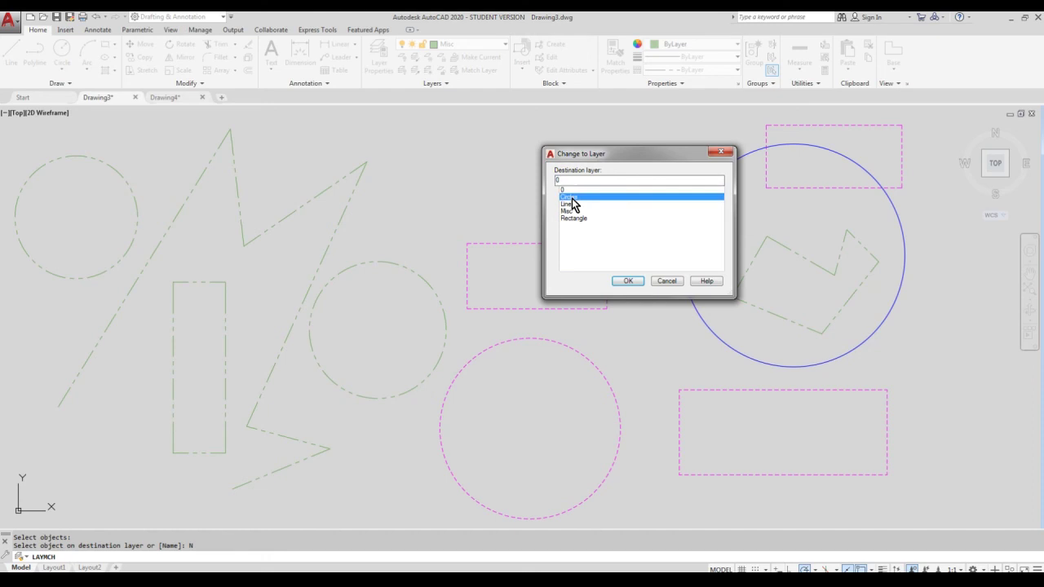
click(627, 281)
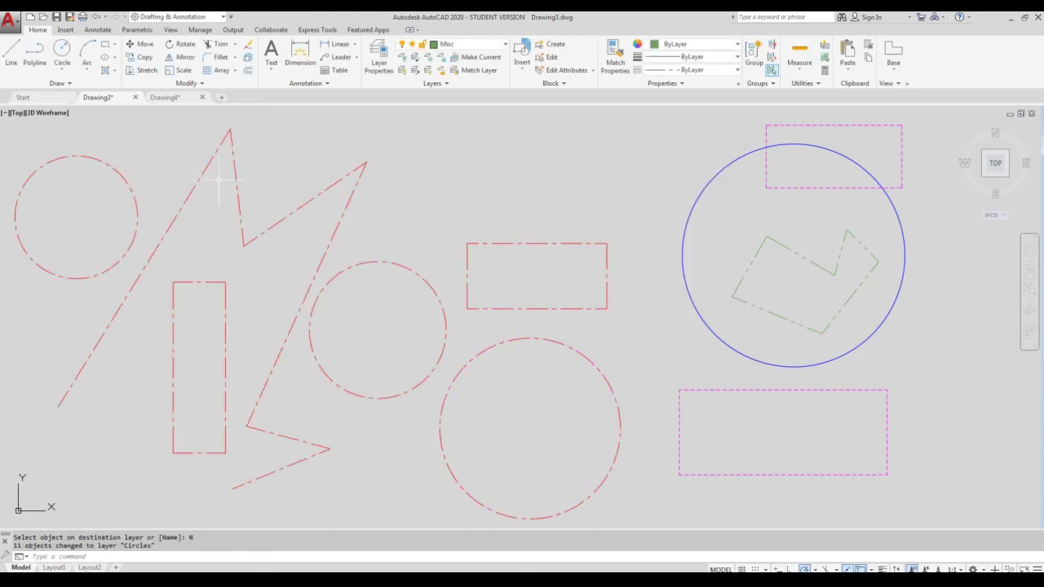